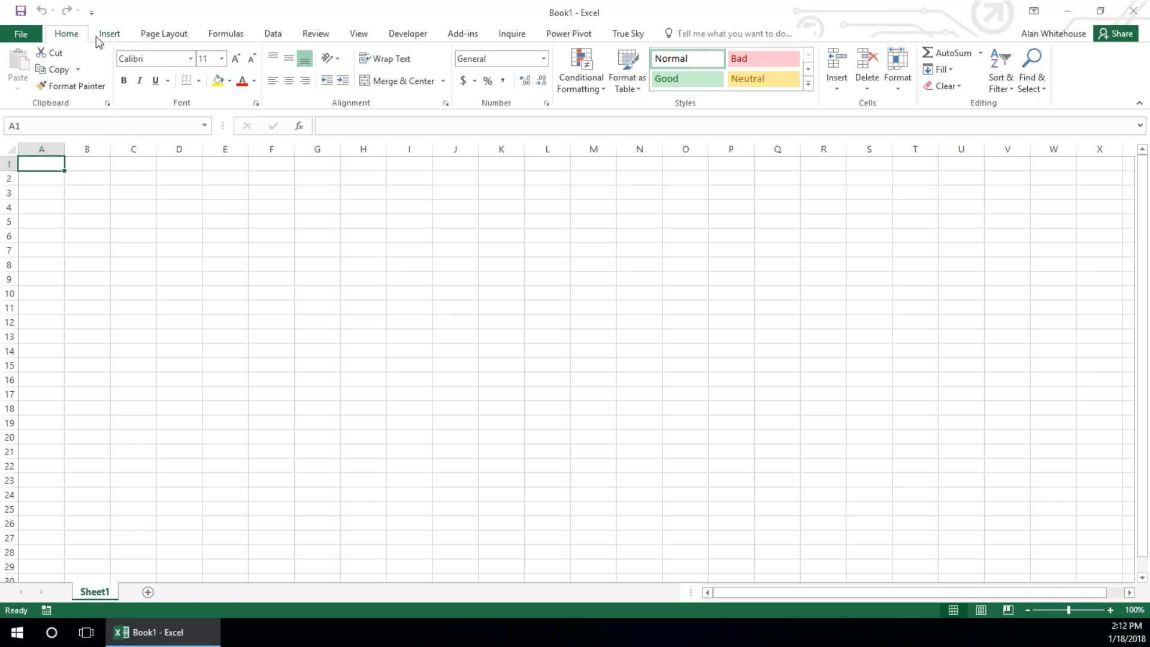
Switch the True Sky add-in's language to français (Canada) and back to English (United States)
click(106, 37)
click(170, 42)
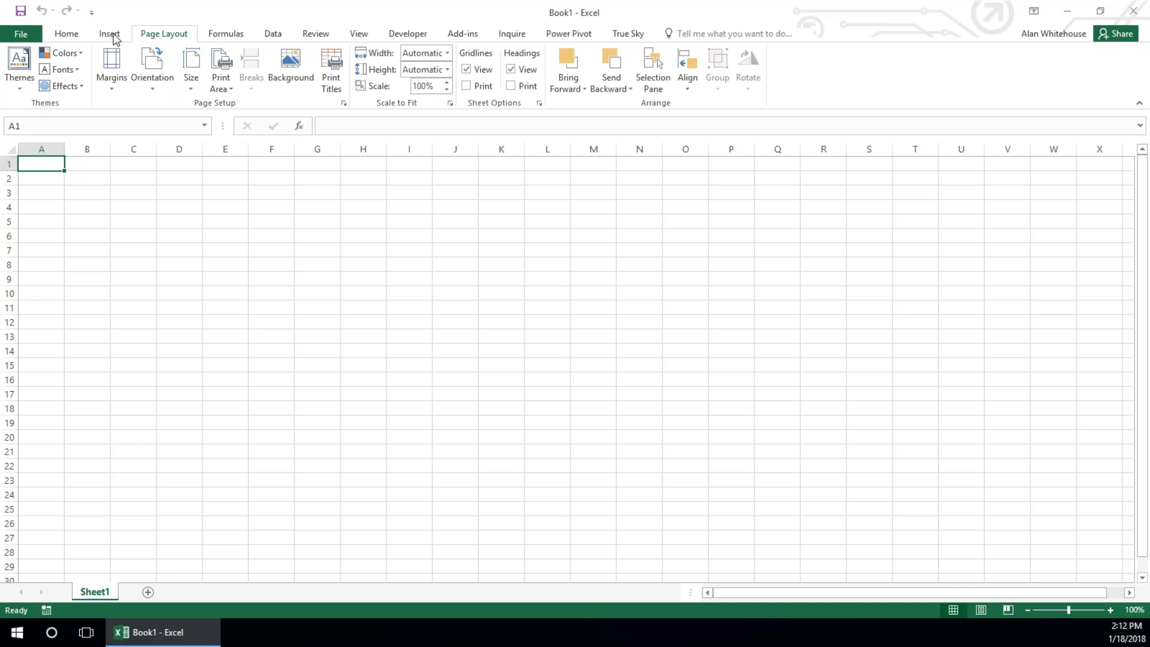
click(627, 38)
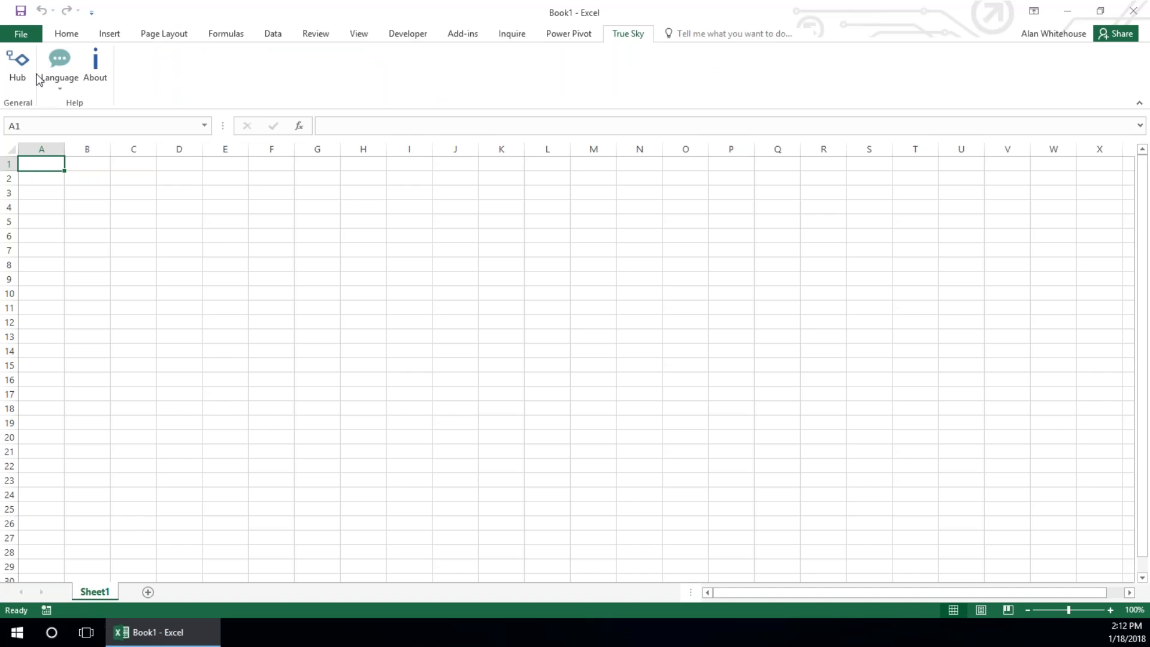
click(60, 81)
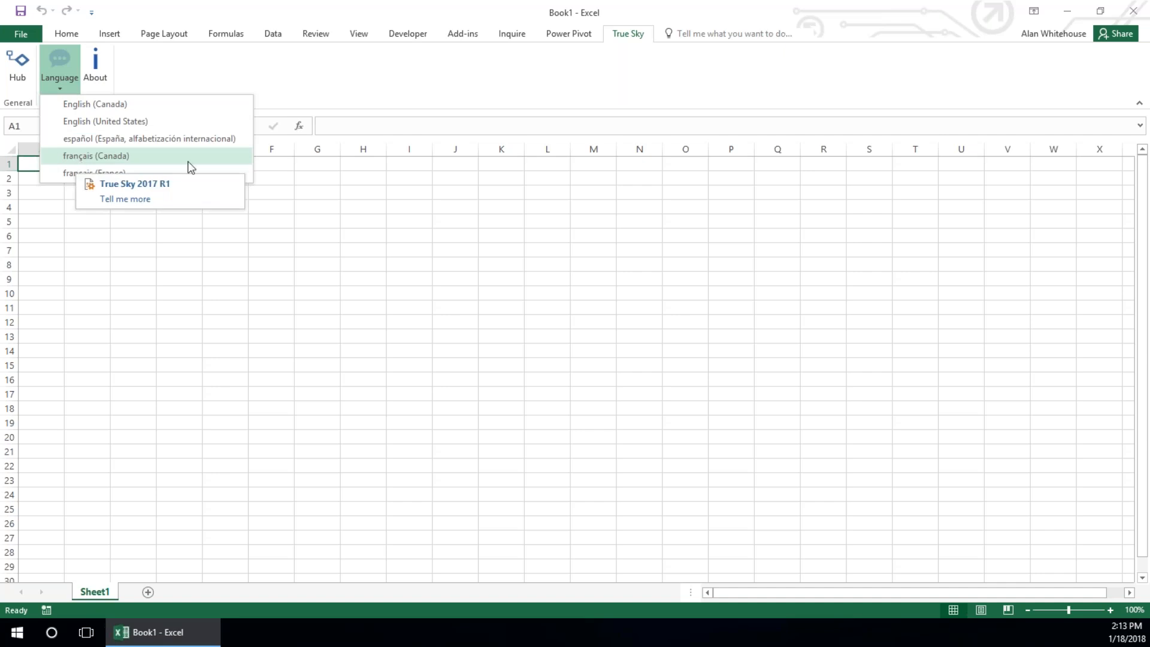
click(76, 159)
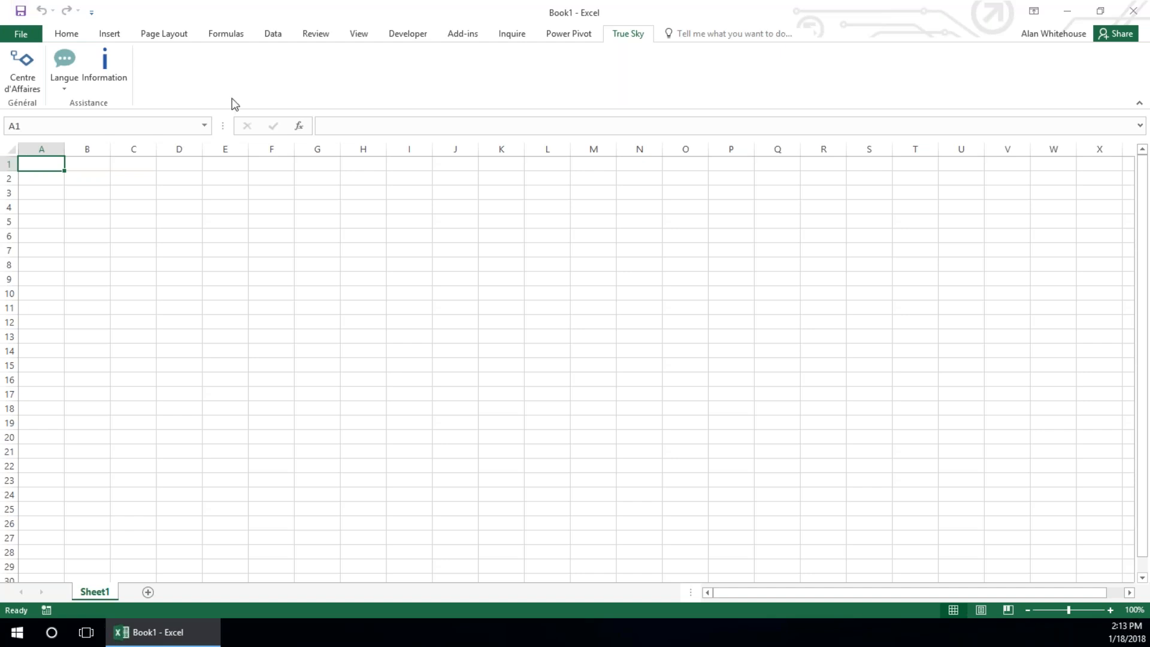
click(64, 75)
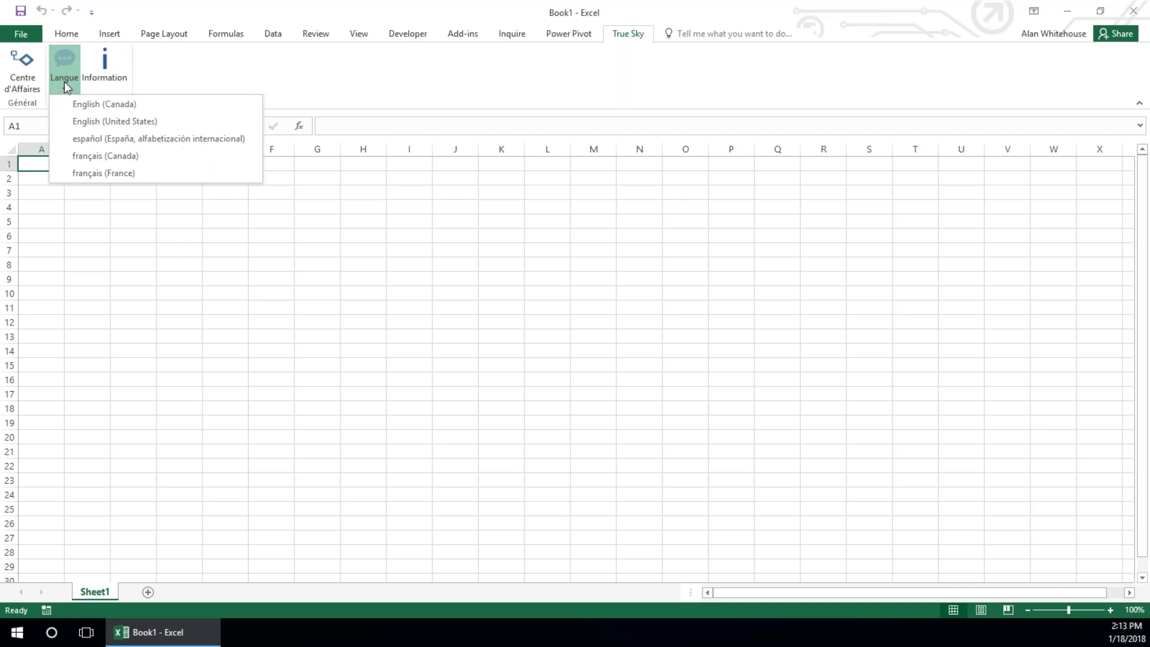
click(80, 138)
Open the True Sky Hub and look through its Reports and Templates lists before returning to Assignments
click(17, 66)
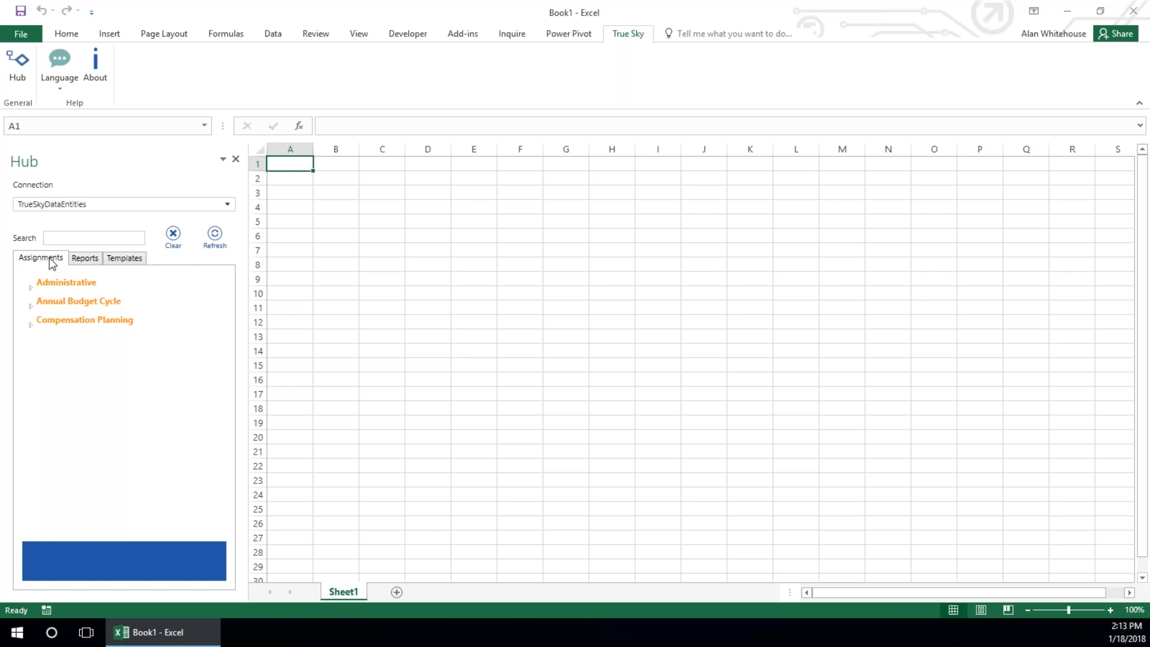
click(85, 260)
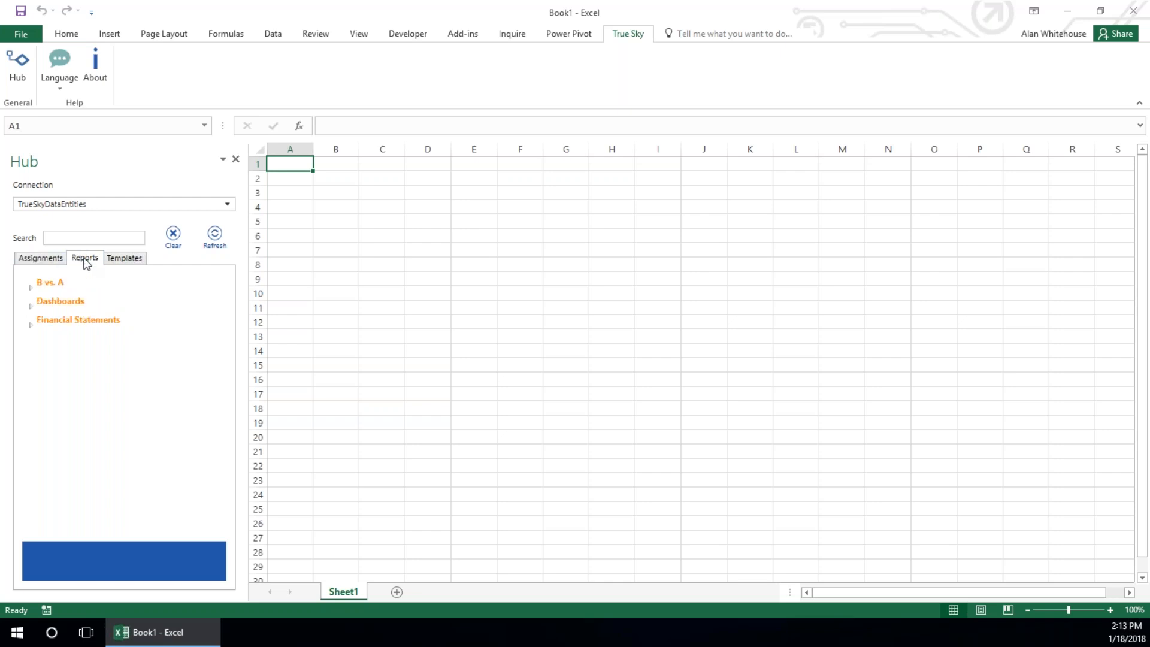
click(132, 264)
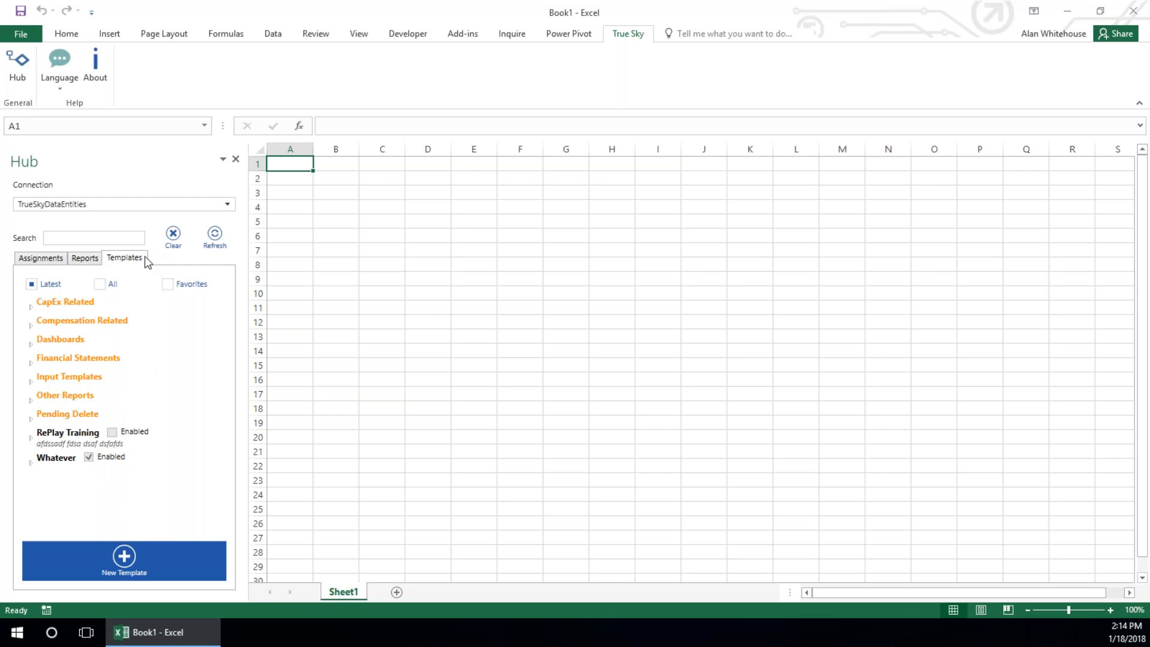
click(45, 258)
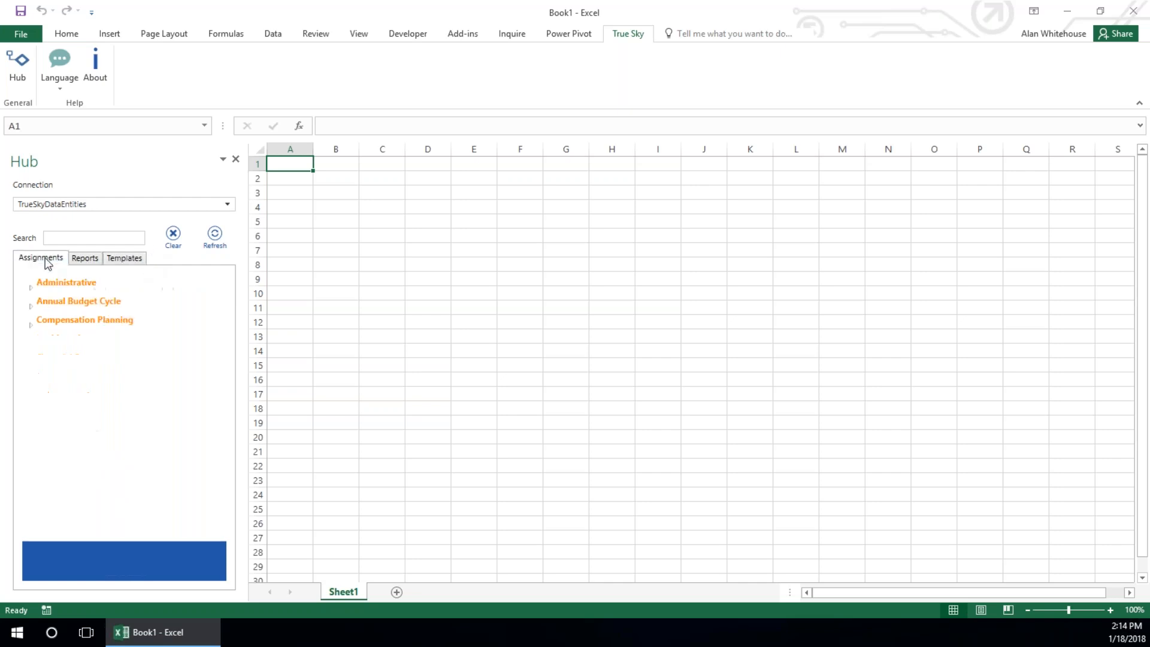
Expand the Annual Budget Cycle assignments and widen the Hub pane so the descriptions fit
click(31, 307)
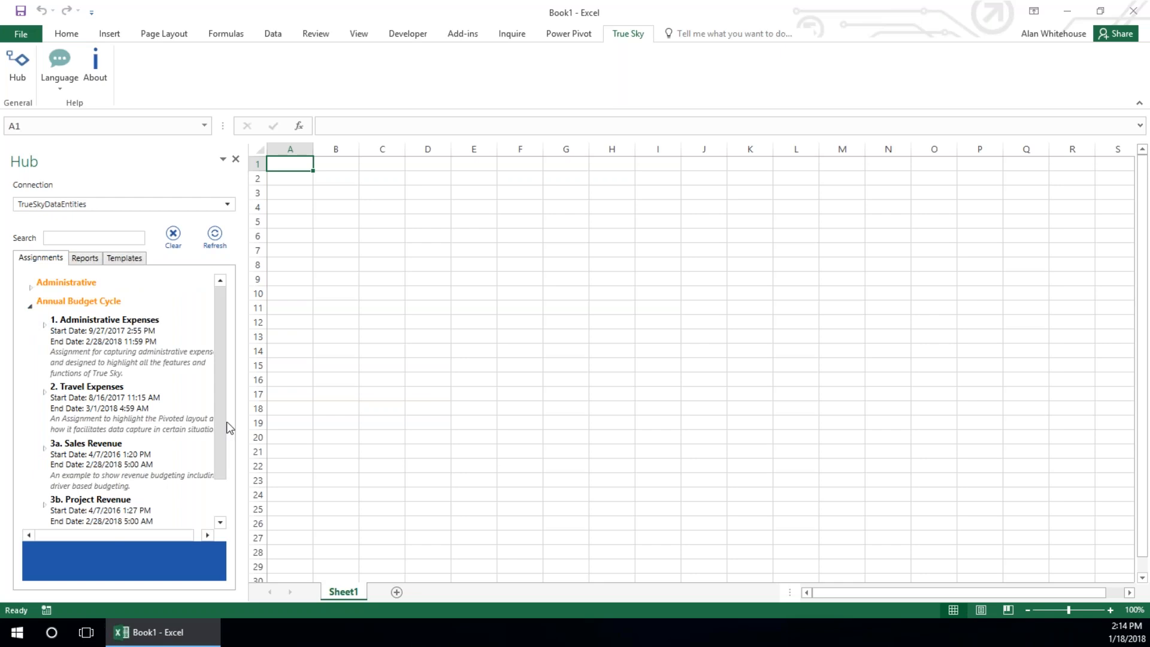
scroll(225, 428, down, 1)
scroll(225, 428, down, 1)
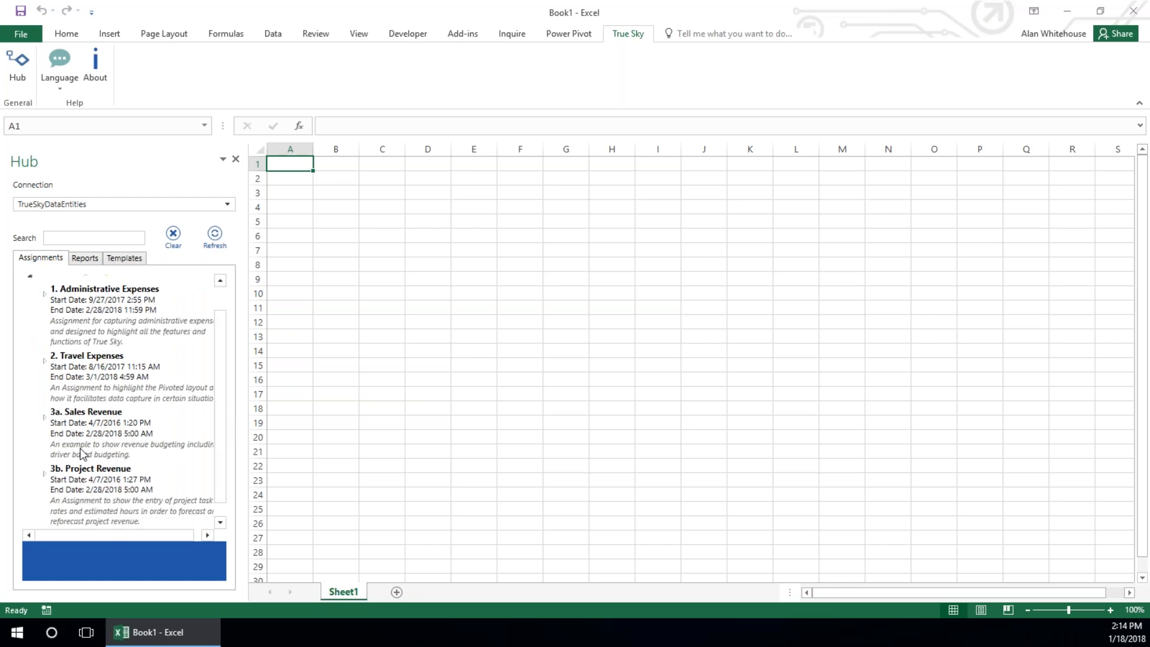
drag(246, 437, 304, 442)
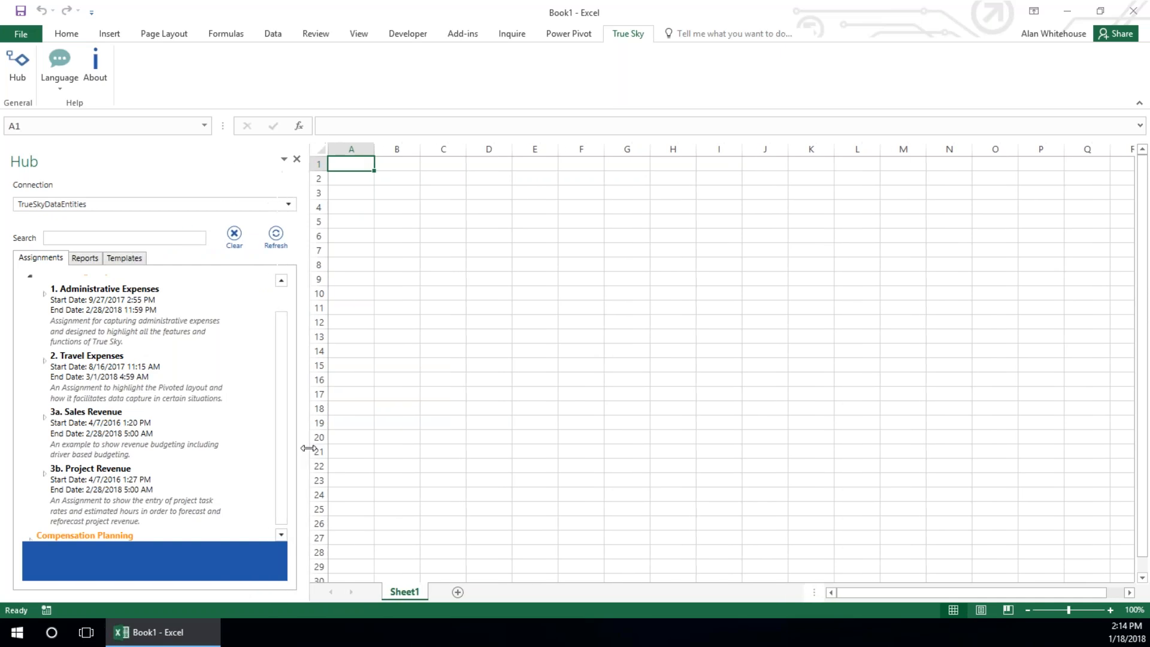
Examine the Hub's reports by expanding the B vs. A, Dashboards and Financial Statements groups
click(84, 260)
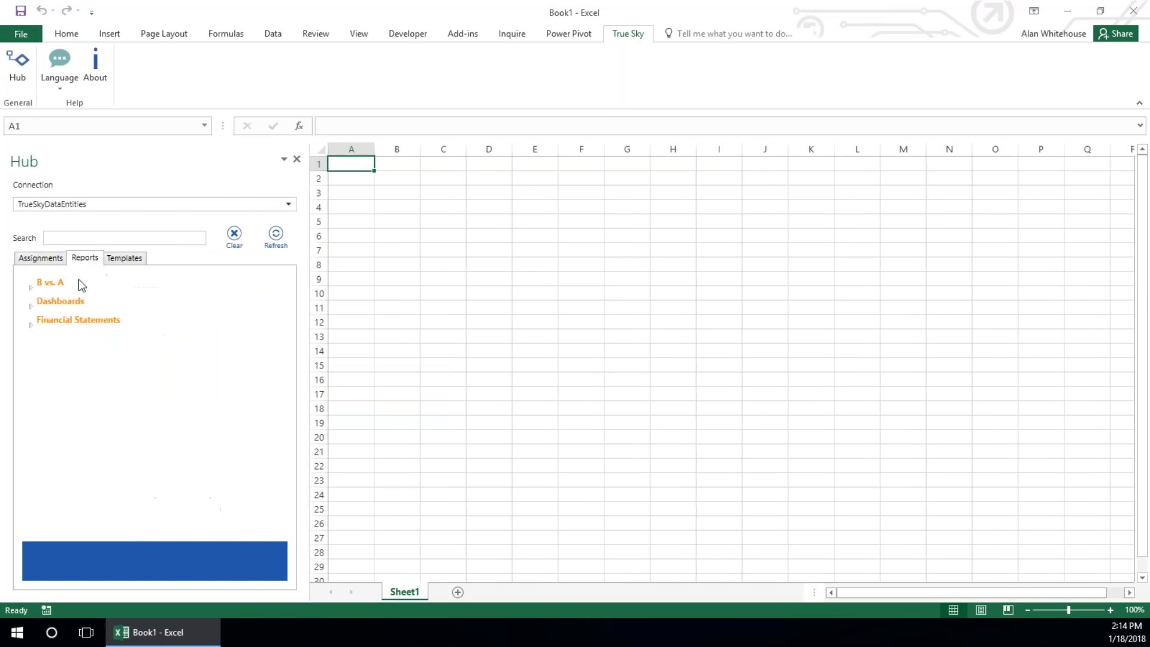
click(32, 288)
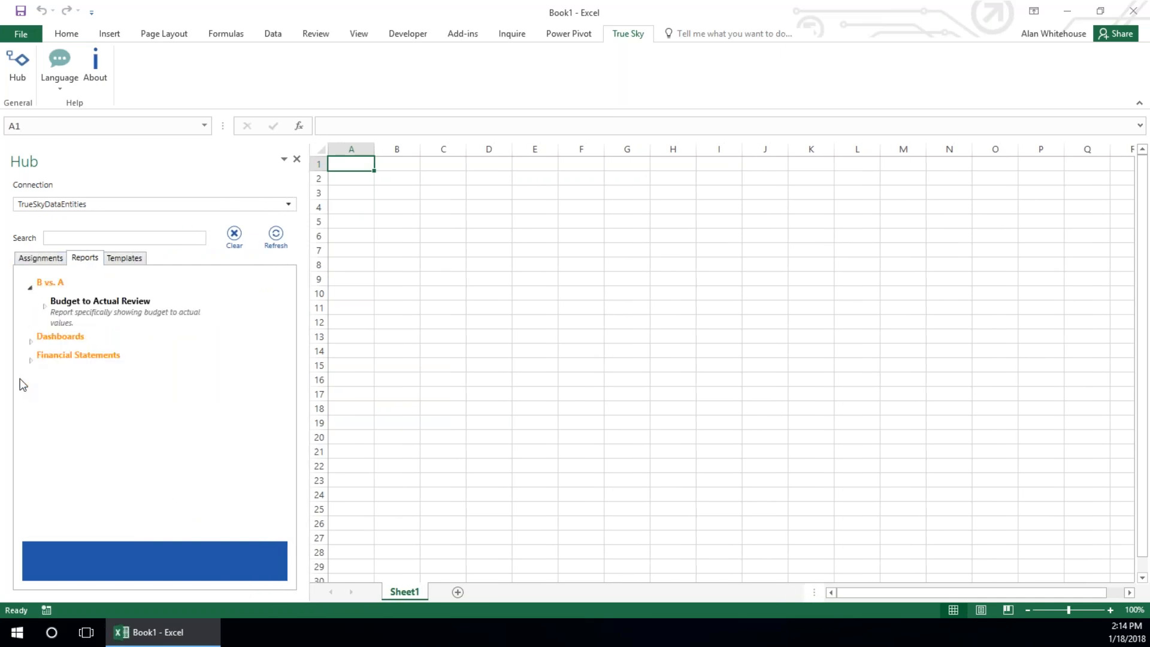
click(32, 340)
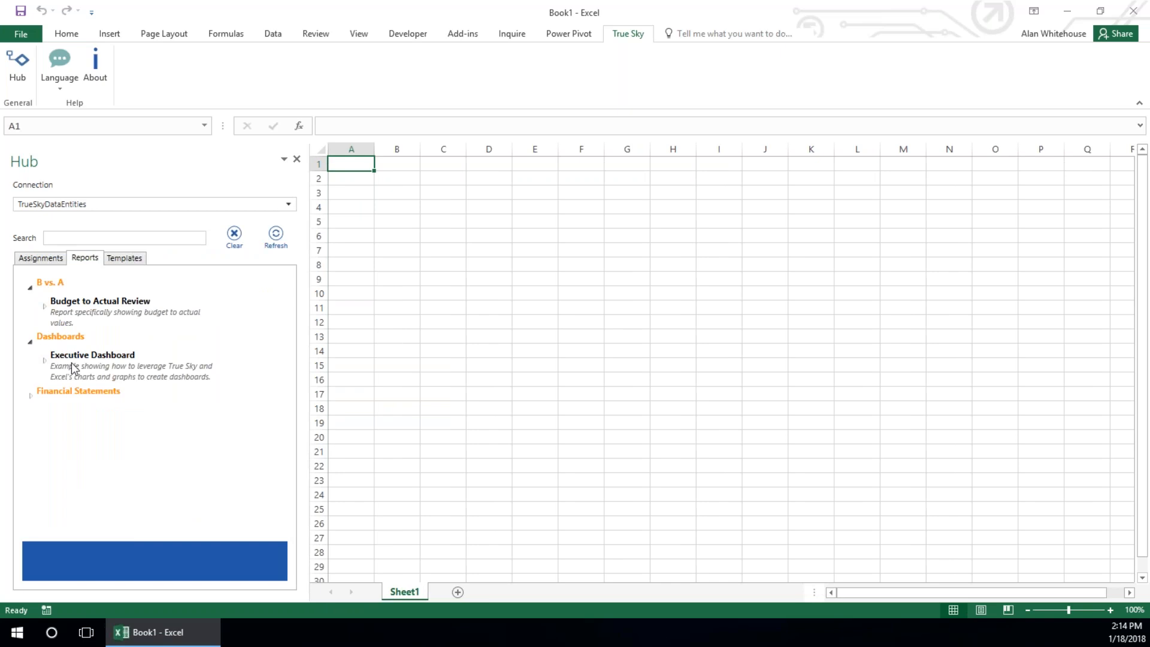
click(31, 397)
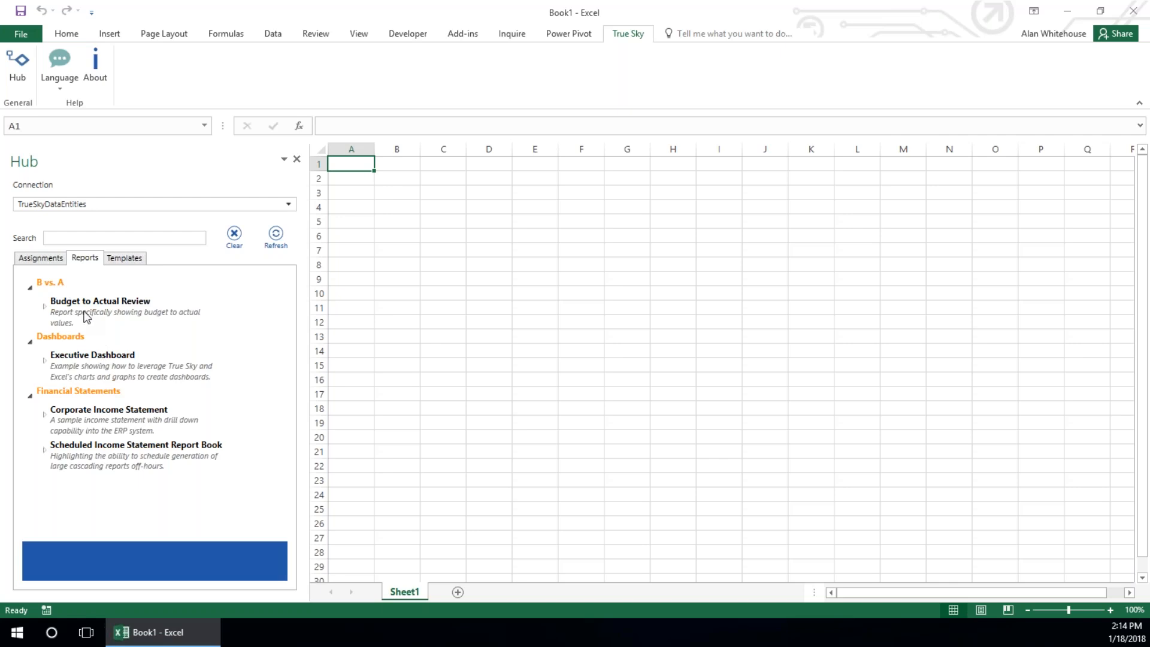
Open Level 1 of the 1. Administrative Expenses assignment from the Hub
click(26, 259)
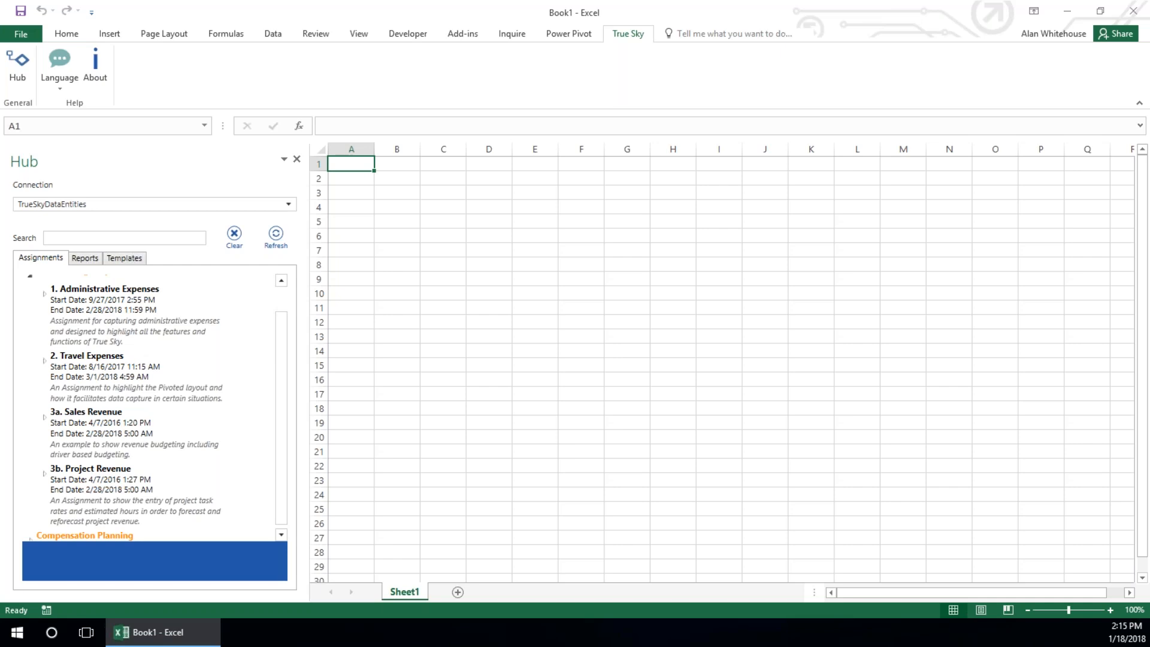
click(44, 294)
click(90, 375)
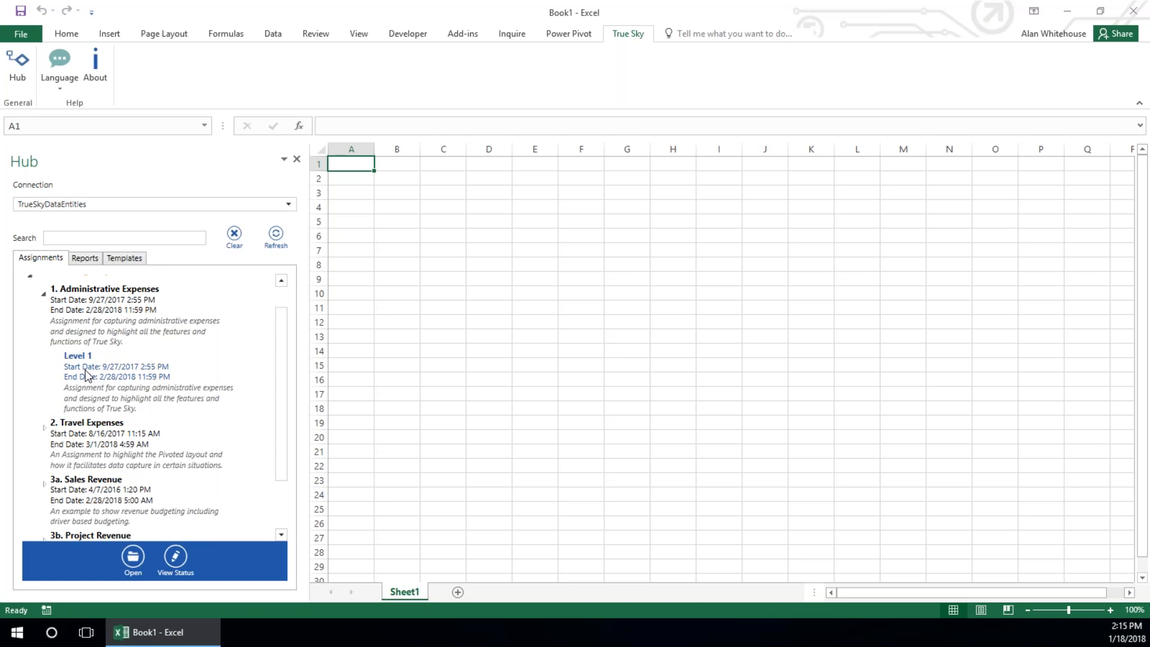
click(86, 375)
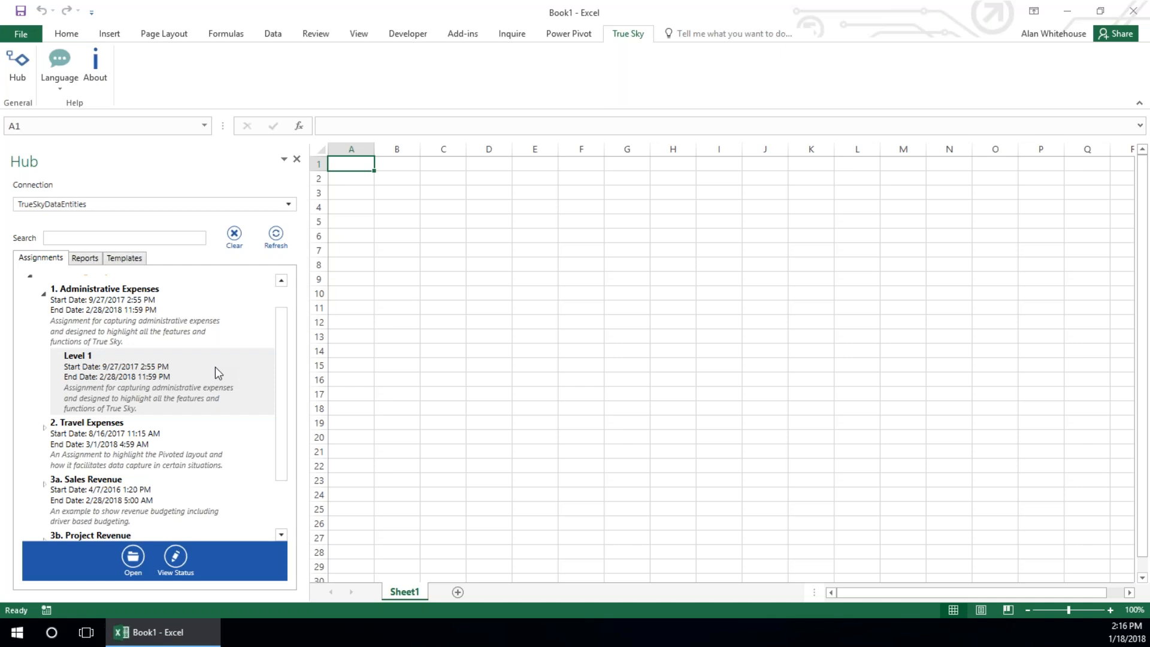
click(133, 556)
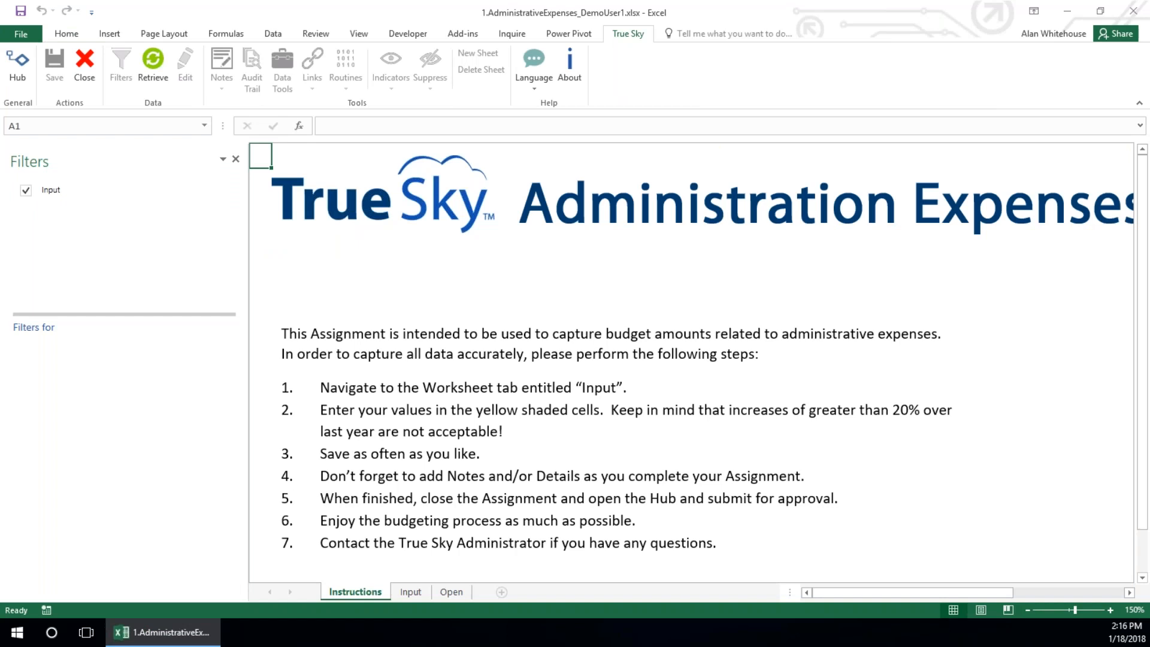
click(1025, 607)
click(1026, 608)
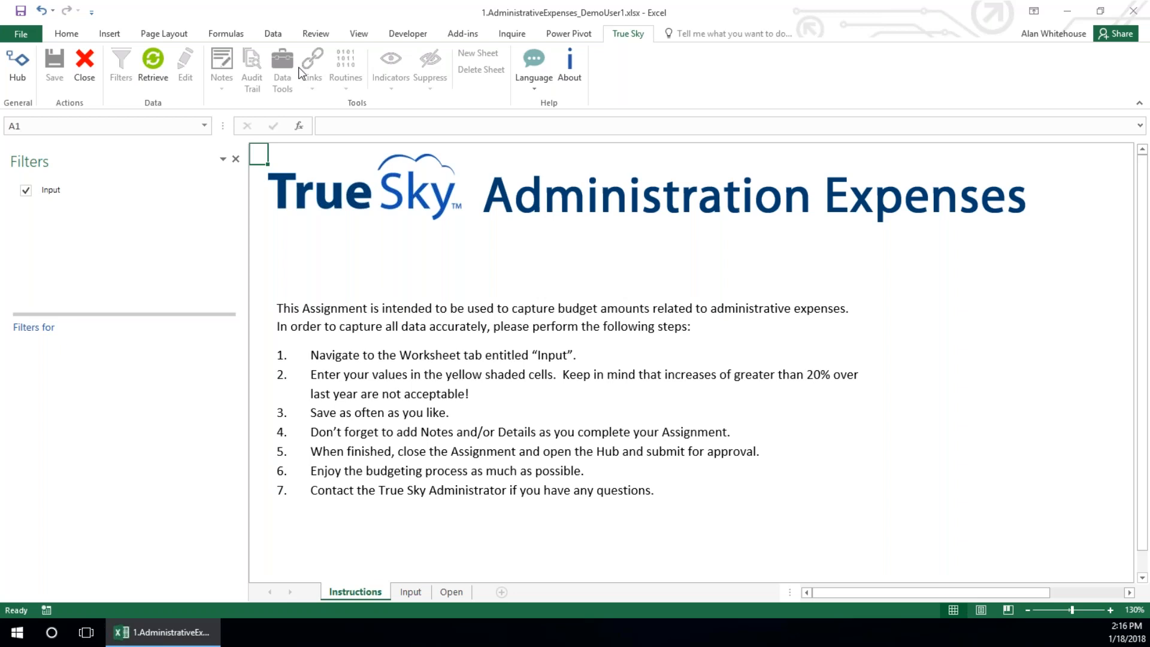
Show the filters for the Input sheet and view the Department member list without changing the selection
click(56, 190)
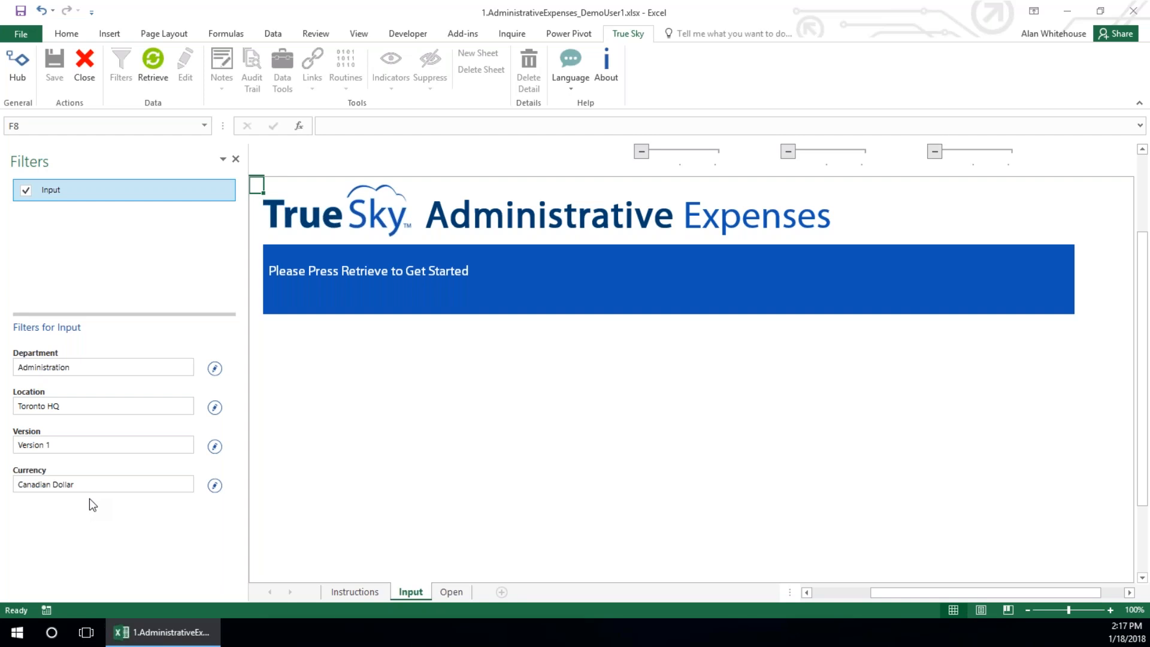
click(215, 369)
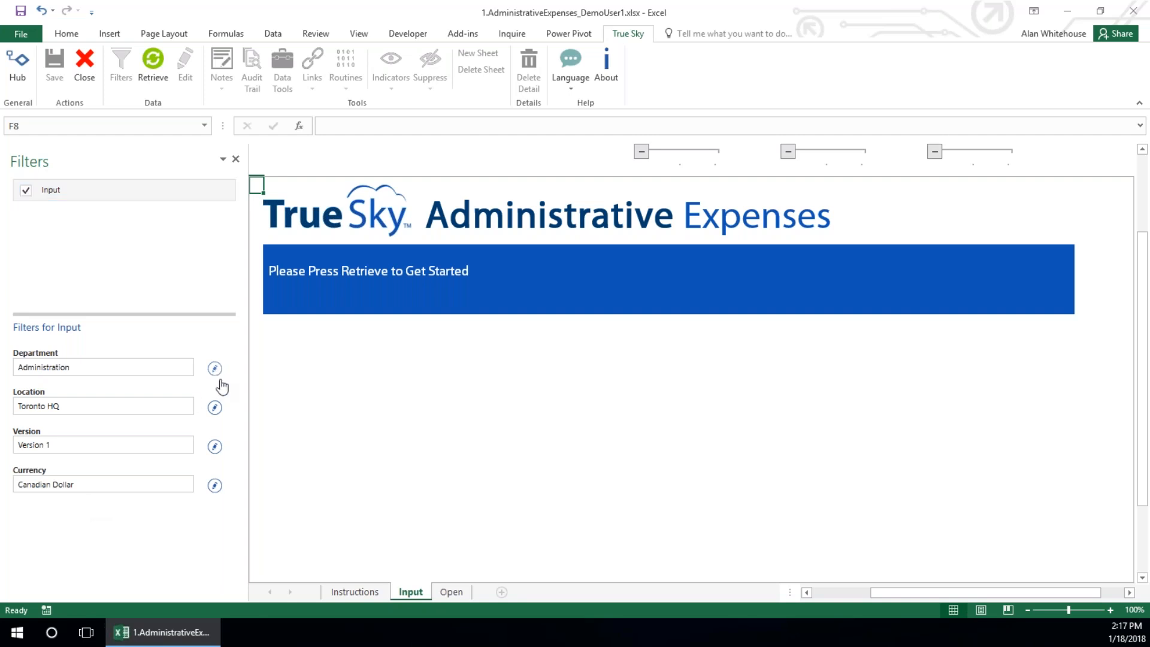
click(214, 368)
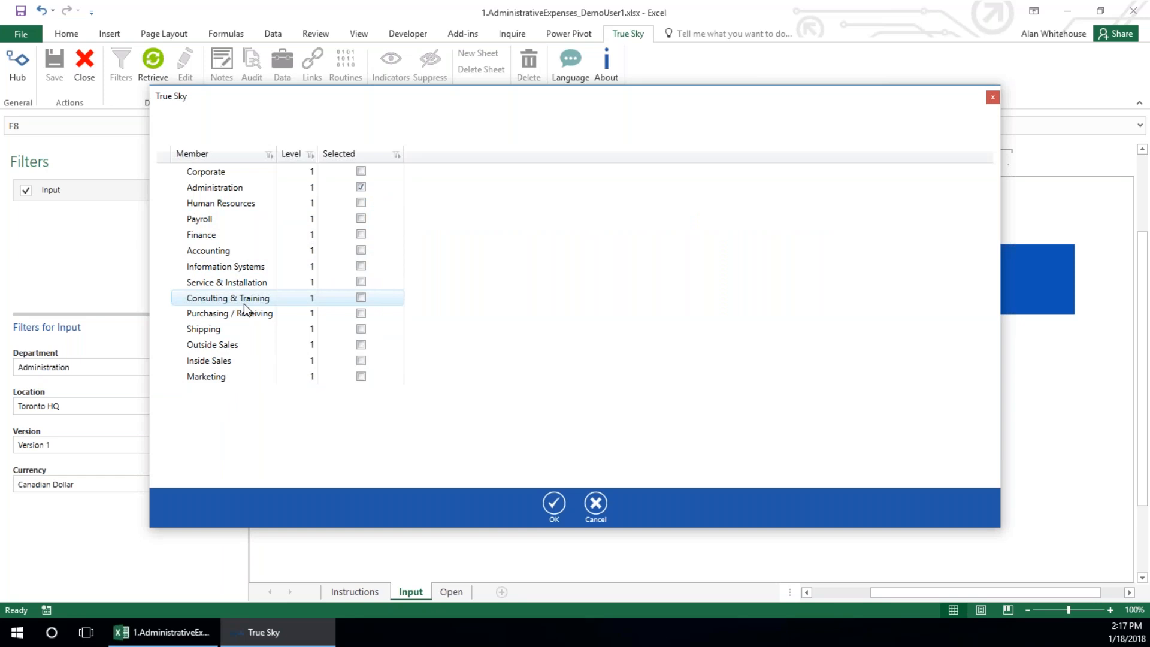
click(596, 504)
Try replacing Toronto HQ in the Location filter with Toronto, Vancouver Warehouse and Los Angeles Office, and cancel the selection
click(215, 408)
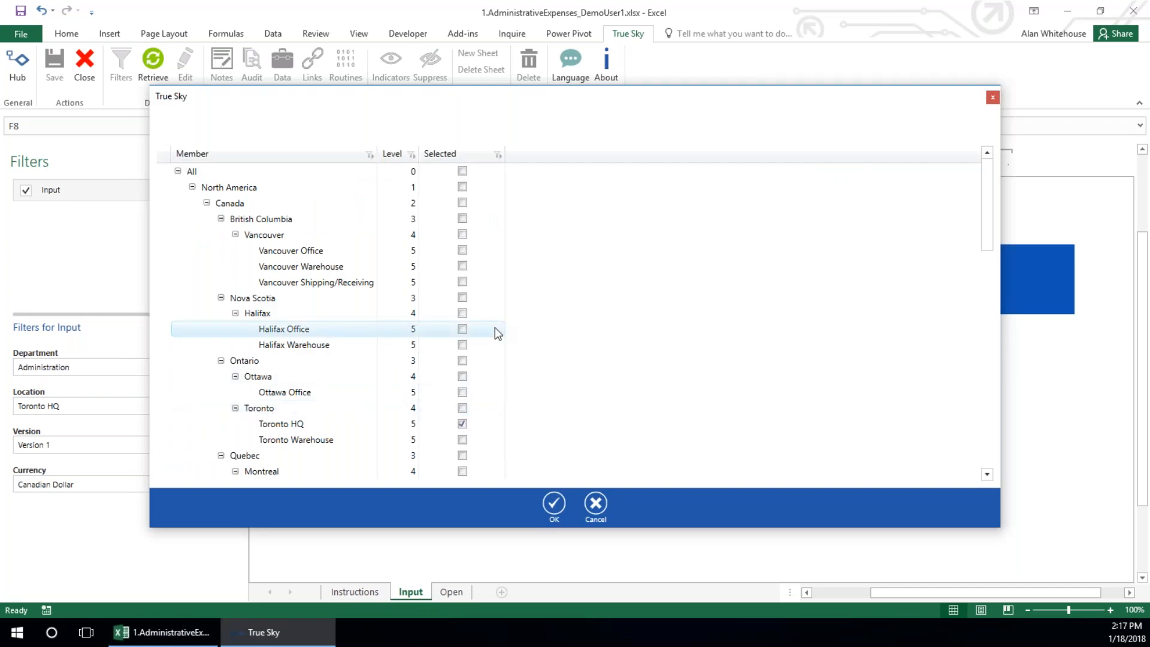
scroll(300, 383, down, 1)
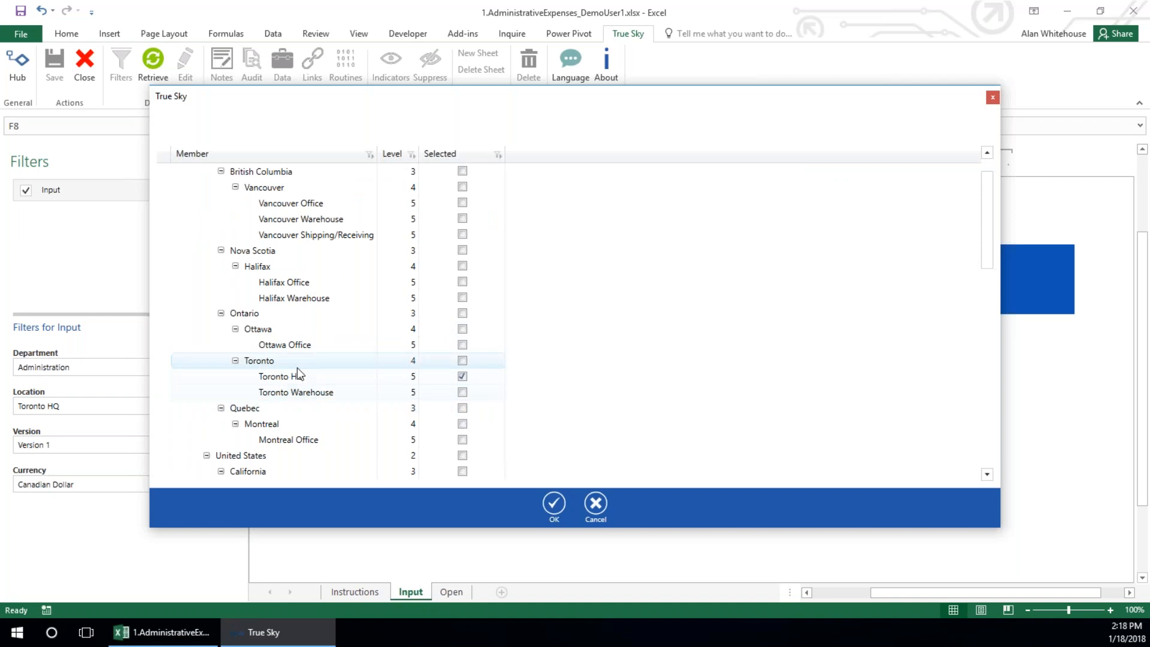
click(462, 376)
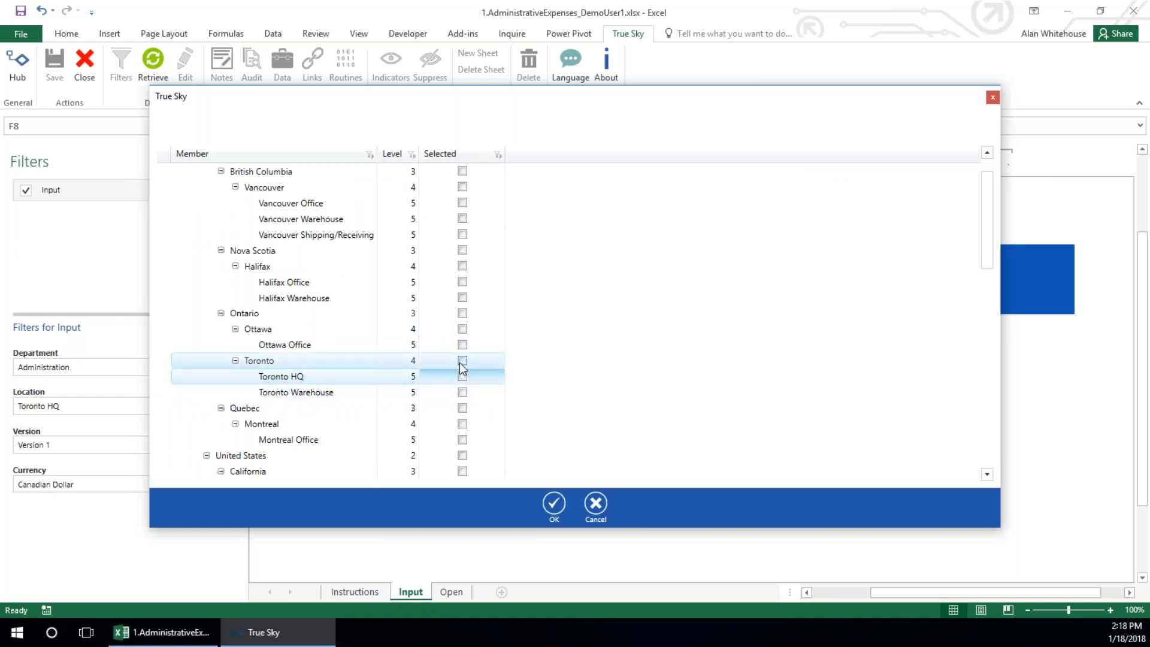
click(462, 361)
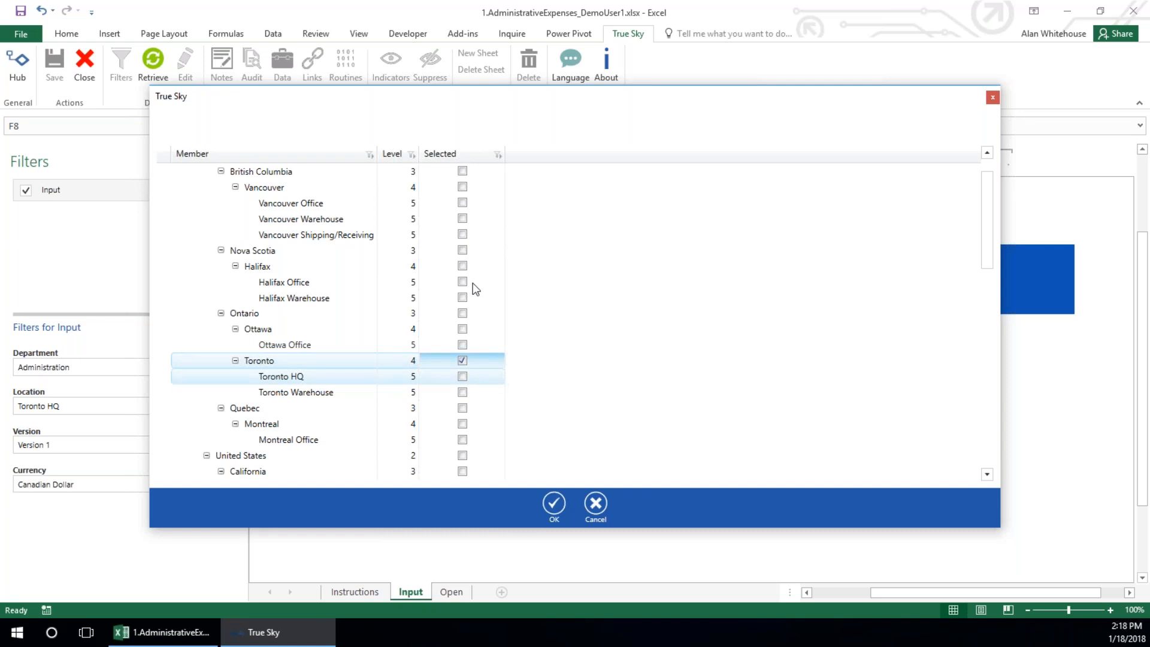
click(462, 219)
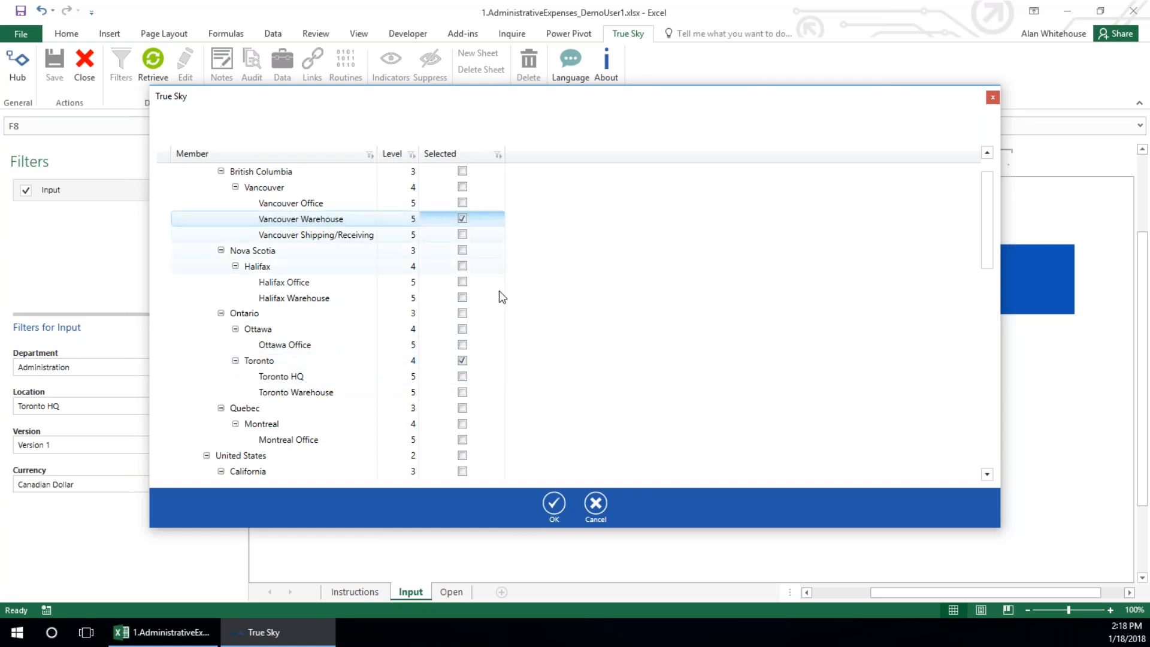
scroll(499, 290, down, 5)
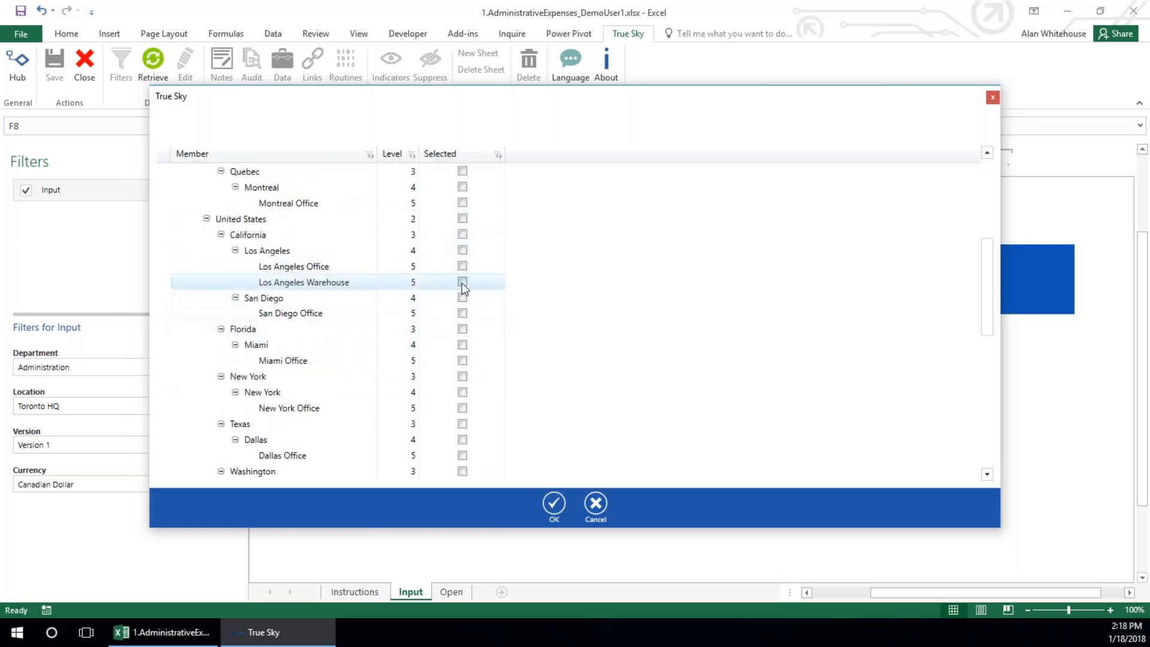
click(471, 271)
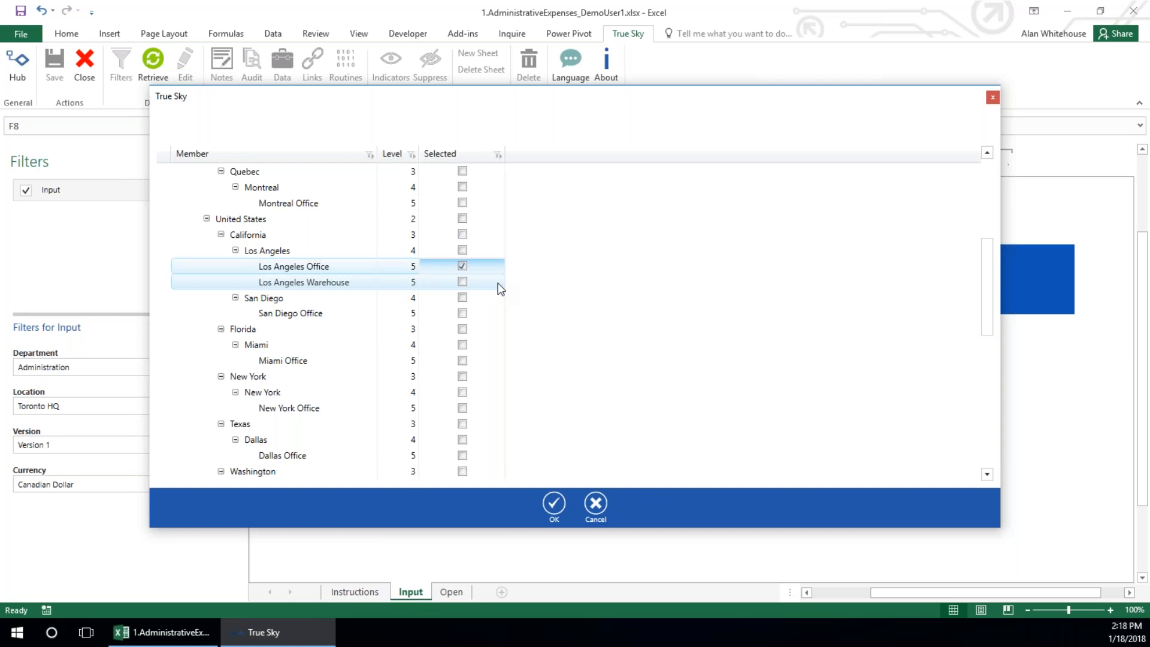
click(596, 508)
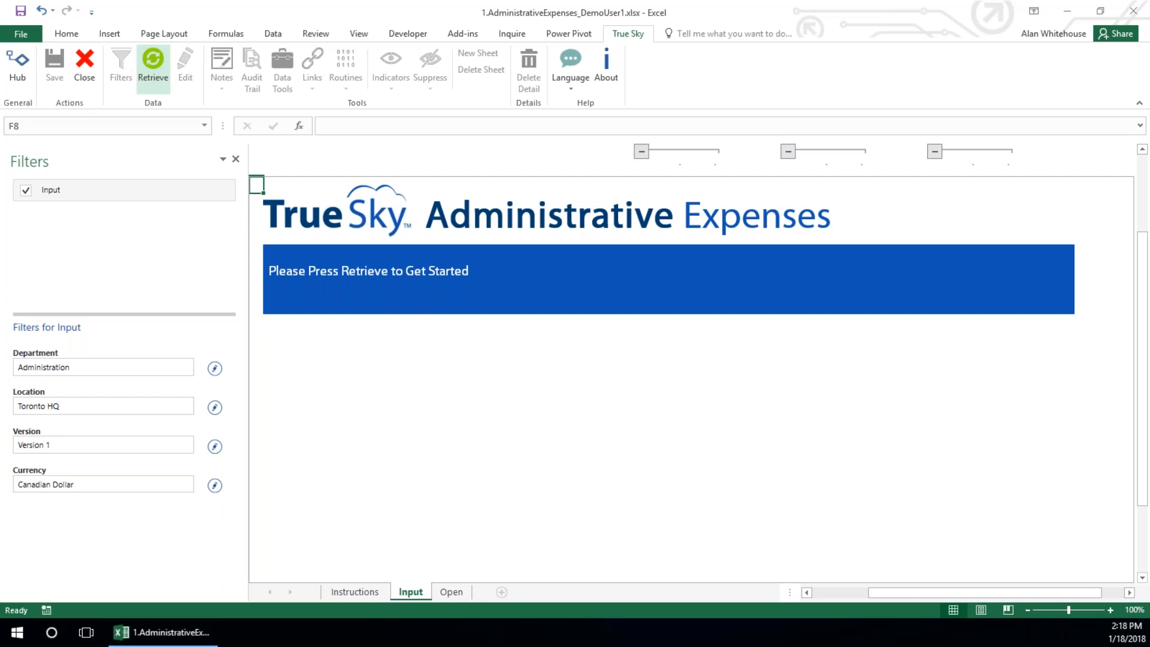
Retrieve the Input sheet's data using the existing filters and close the Filters pane
click(153, 59)
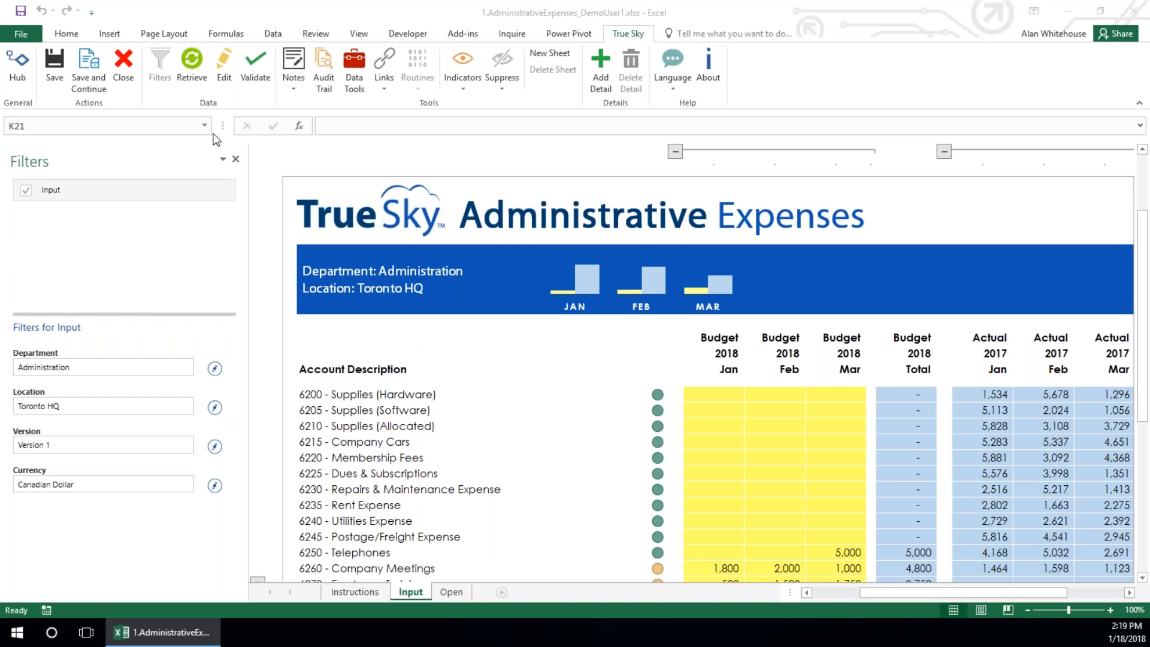
click(236, 160)
click(236, 160)
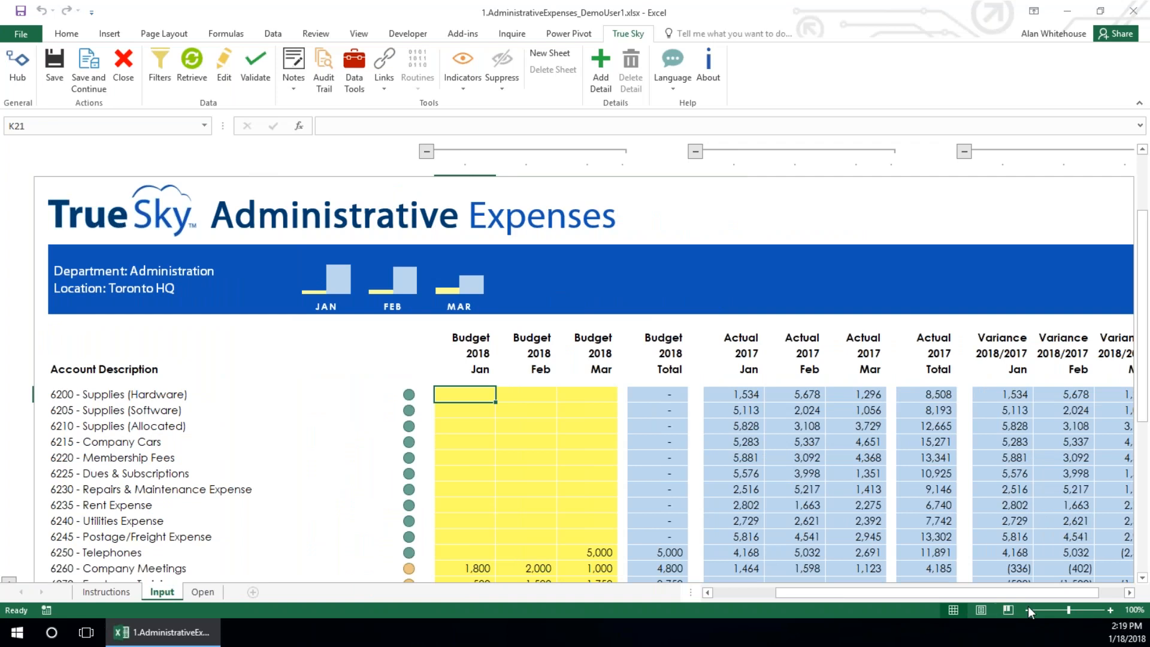
click(1027, 610)
click(1027, 609)
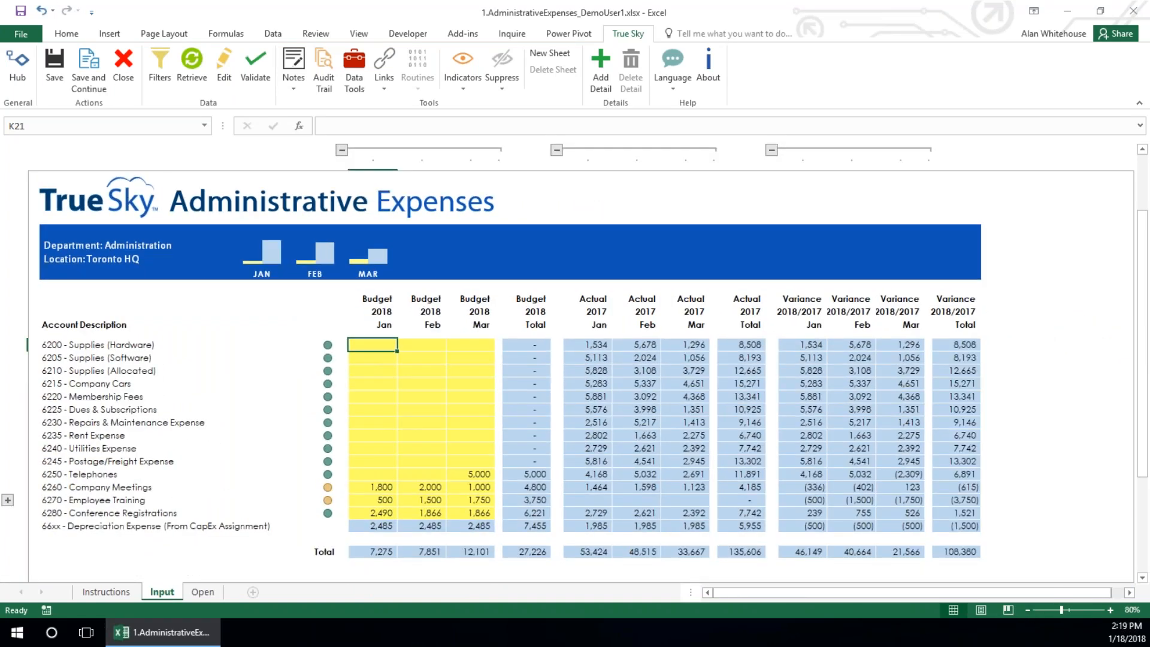
Examine the Input sheet's filters, the year headings of the Budget, Actual and Variance columns, and the account descriptions
click(163, 67)
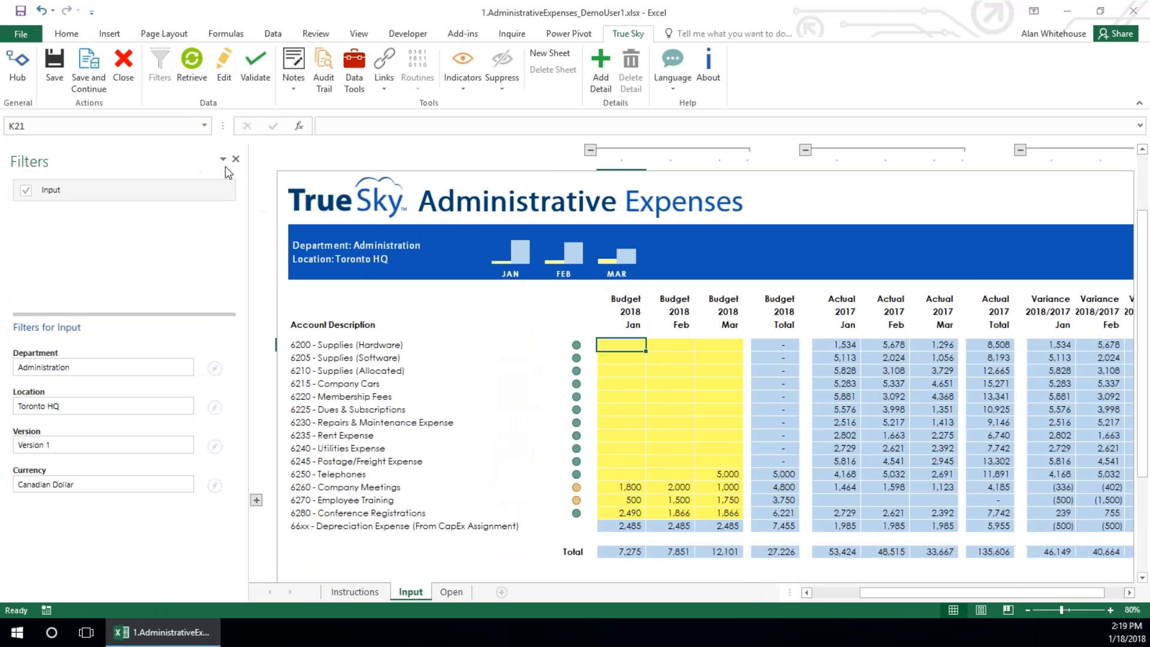
click(237, 159)
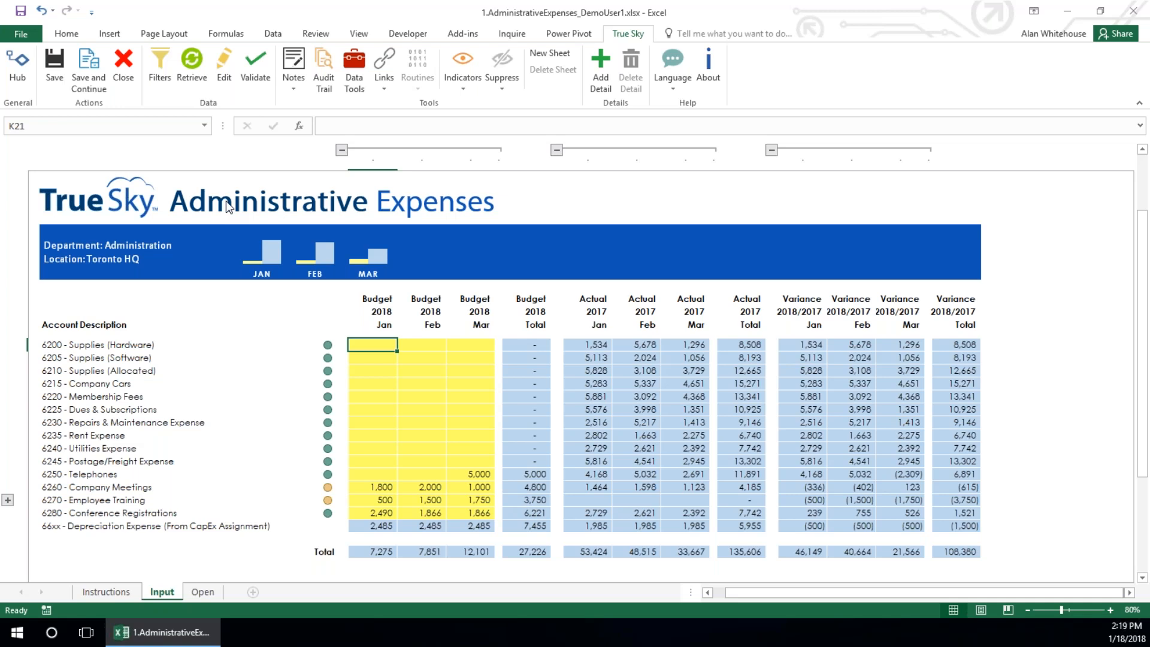
click(378, 314)
drag(378, 314, 473, 314)
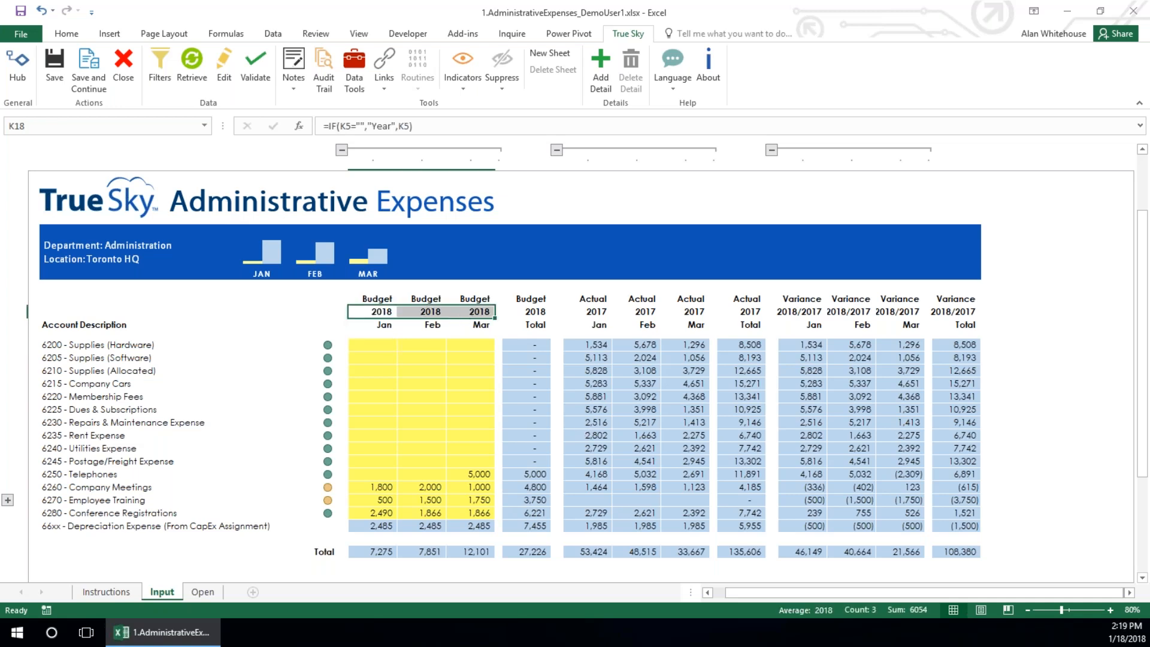
drag(595, 318, 695, 312)
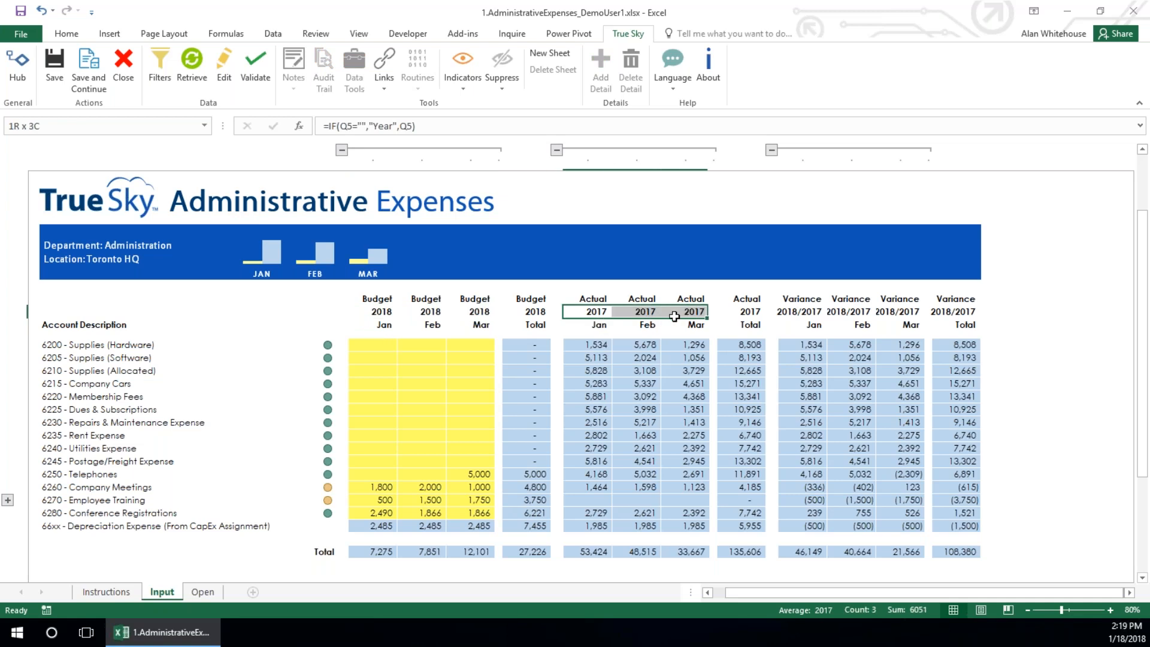
drag(785, 308, 913, 313)
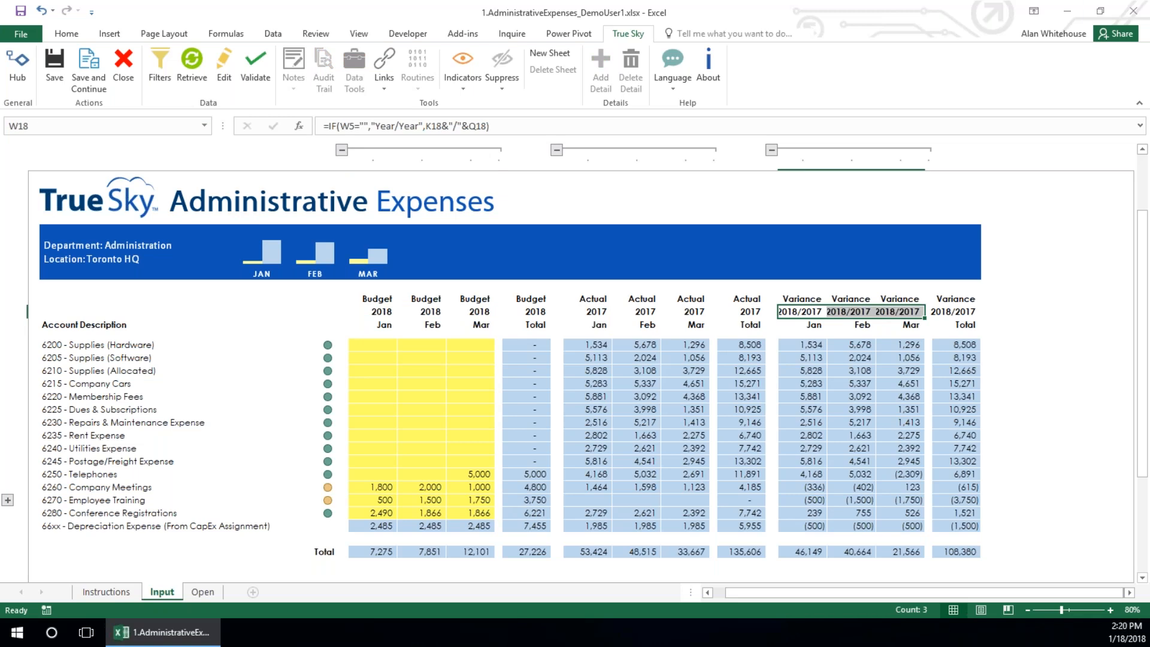
click(379, 325)
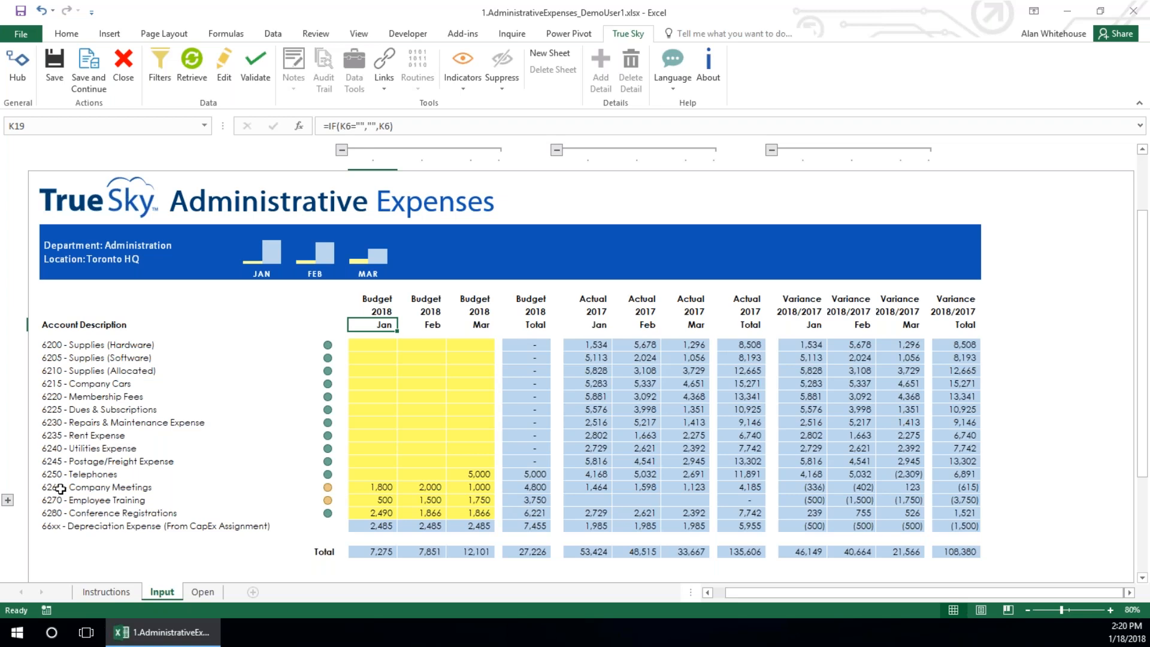
click(81, 361)
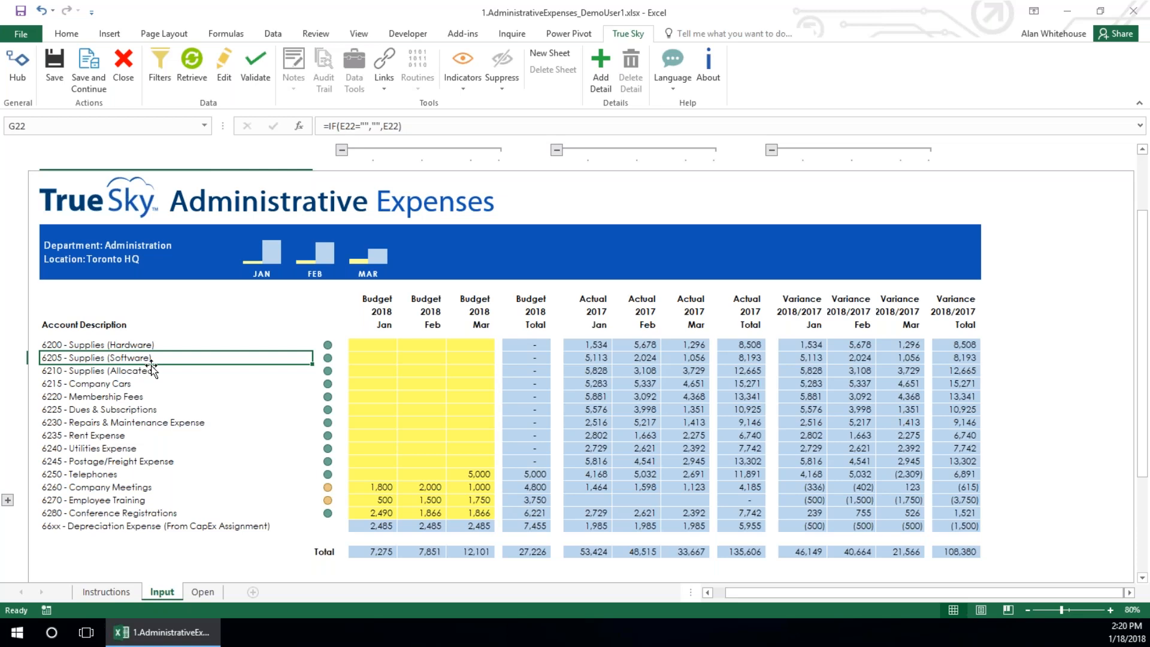
Enter January 2018 budgets of 1000 for 6200 - Supplies (Hardware) and 2,000 for 6205 - Supplies (Software)
click(384, 347)
text(1000)
key(Return)
text(2,000)
key(Return)
Copy the two January budgets to 6210 - Supplies (Allocated) and 6215 - Company Cars, and extend the series through 6240 - Utilities Expense
drag(381, 341, 383, 353)
key(ctrl+c)
click(384, 371)
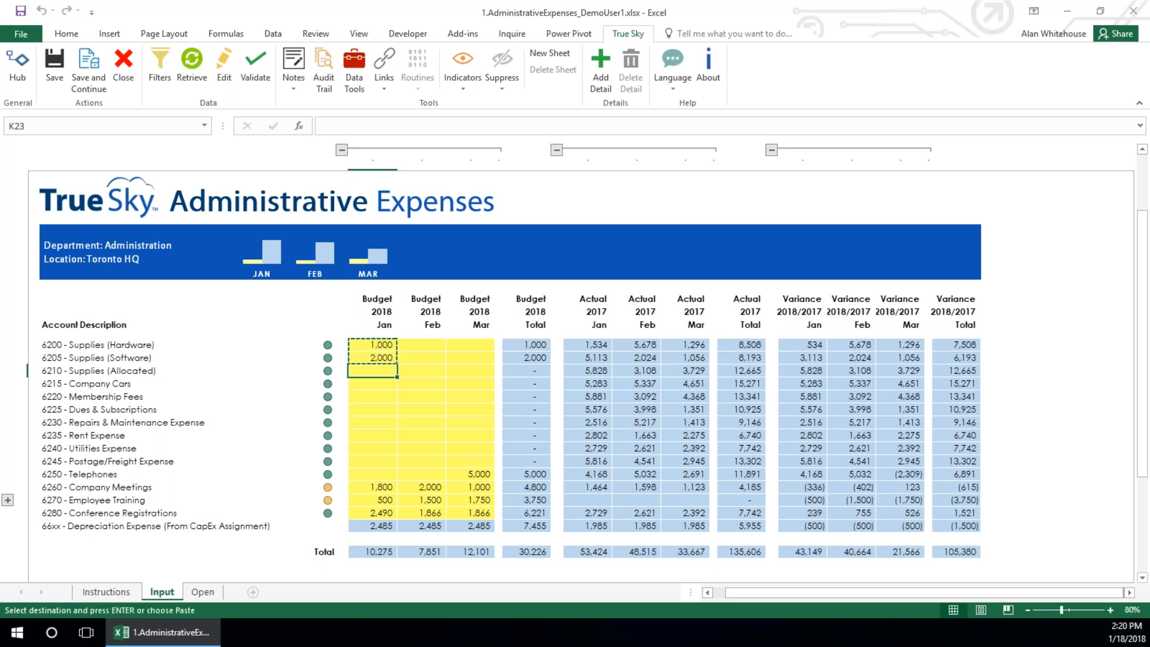
key(Return)
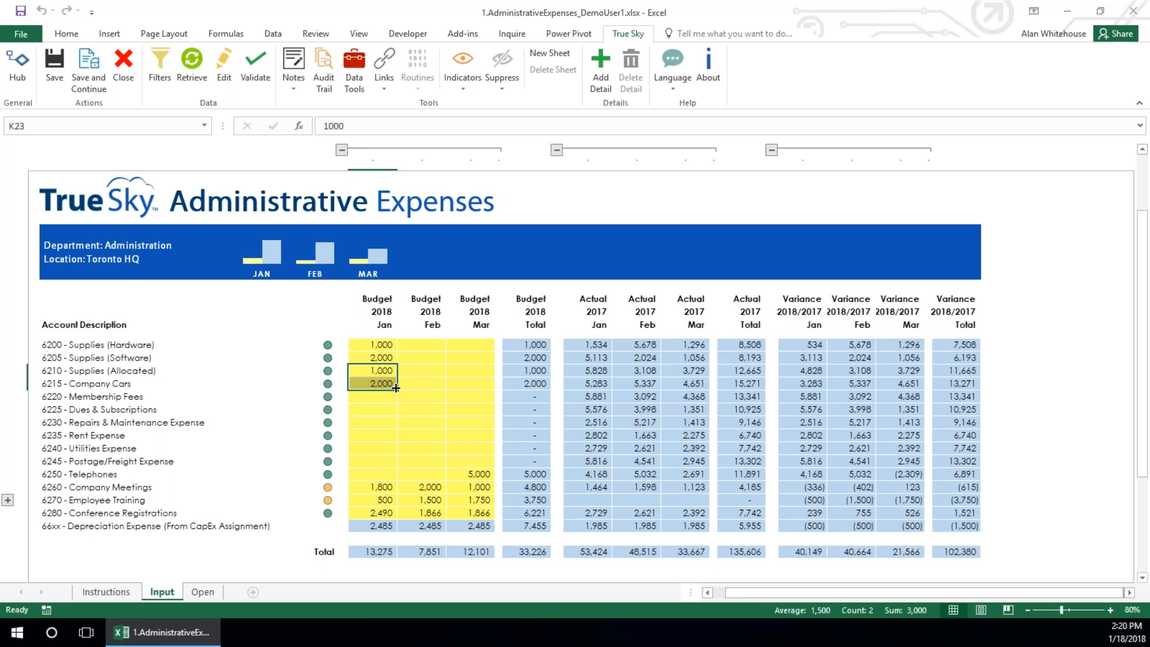
drag(396, 388, 393, 450)
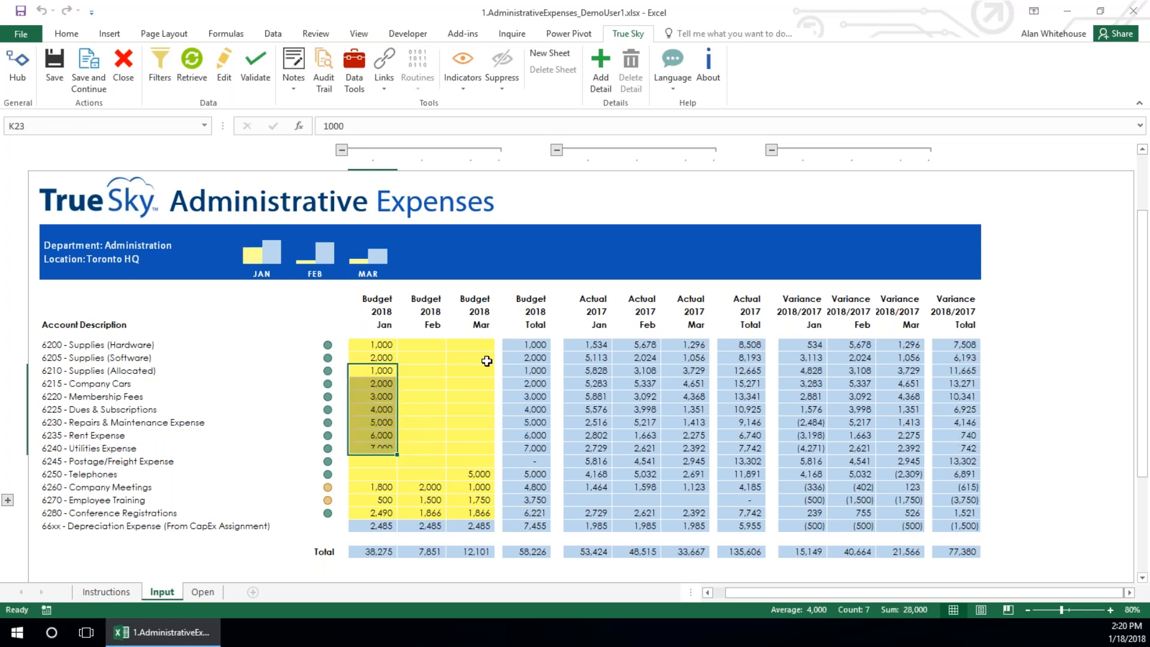
Enter =sum(K21:K29) as the March 2018 budget for 6200 - Supplies (Hardware) and save the assignment
click(480, 345)
text(=sum()
drag(379, 349, 381, 451)
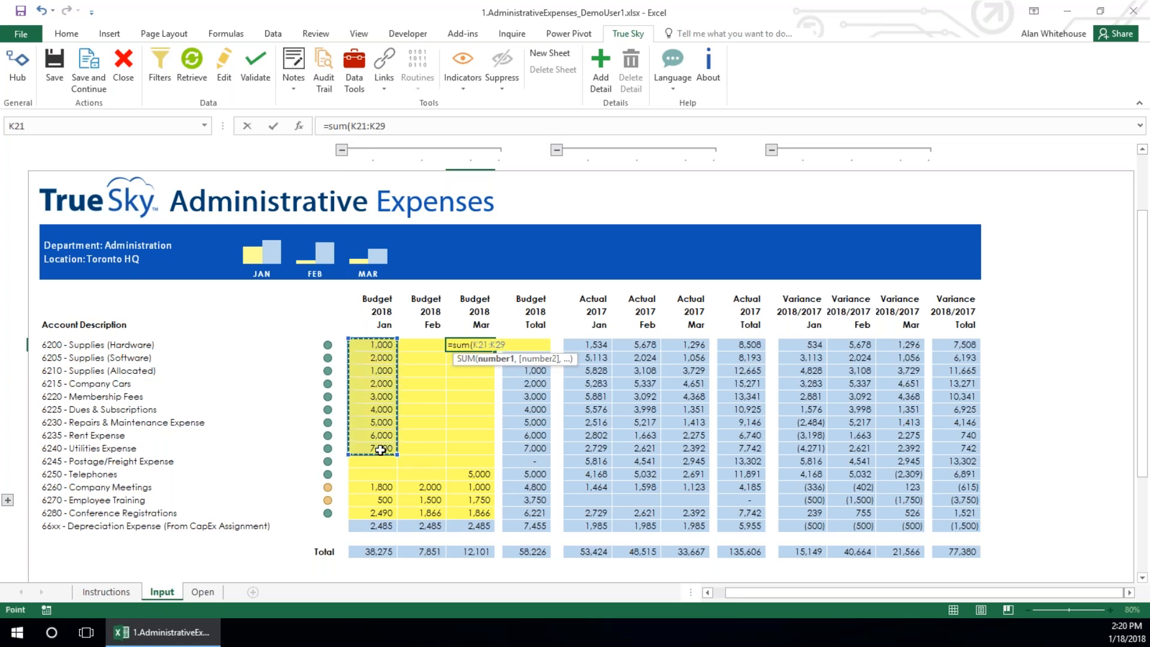
text())
key(Return)
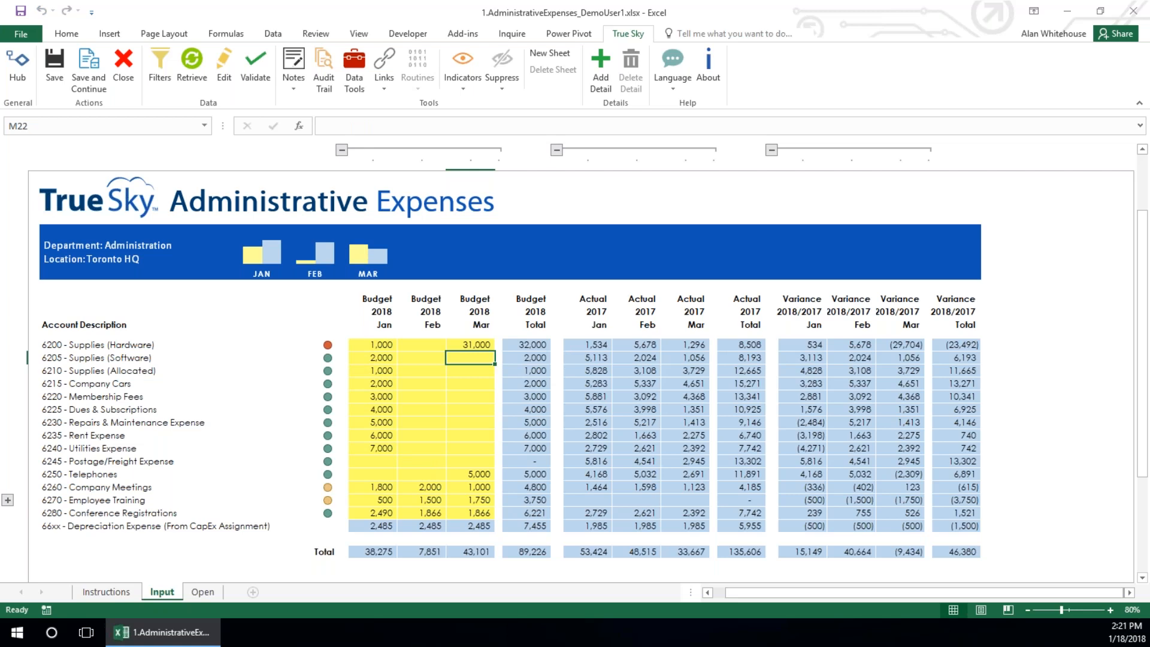
click(54, 67)
click(375, 423)
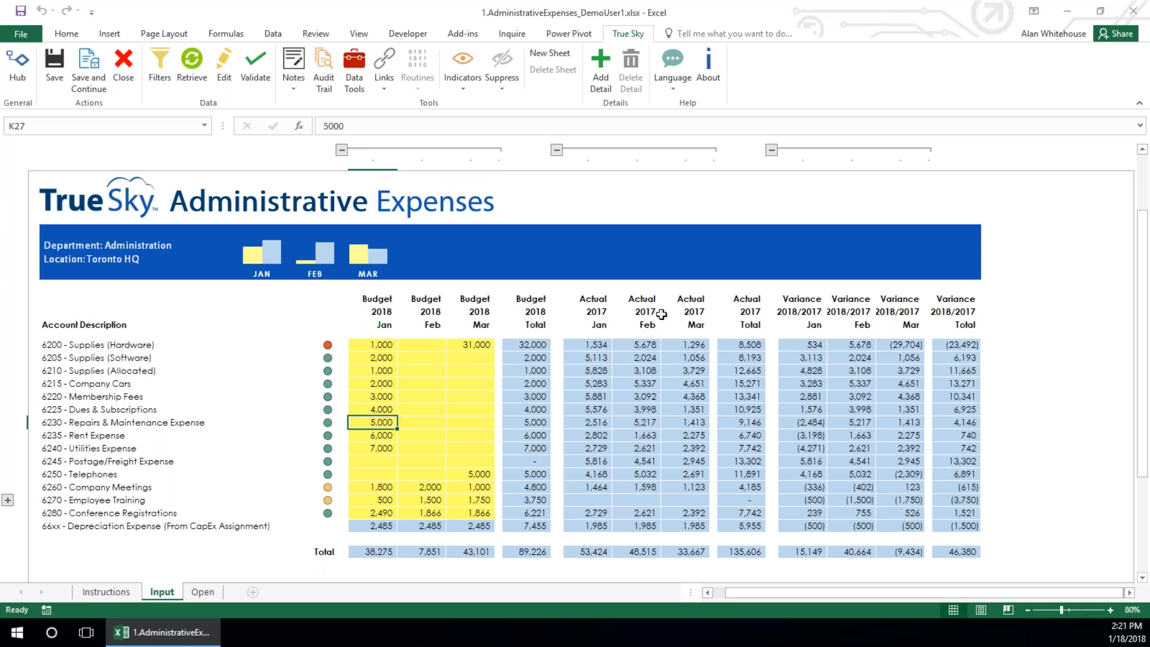
Try to overwrite the January 2017 actual for 6200 - Supplies (Hardware), and view the cell's available commands without choosing one
click(587, 346)
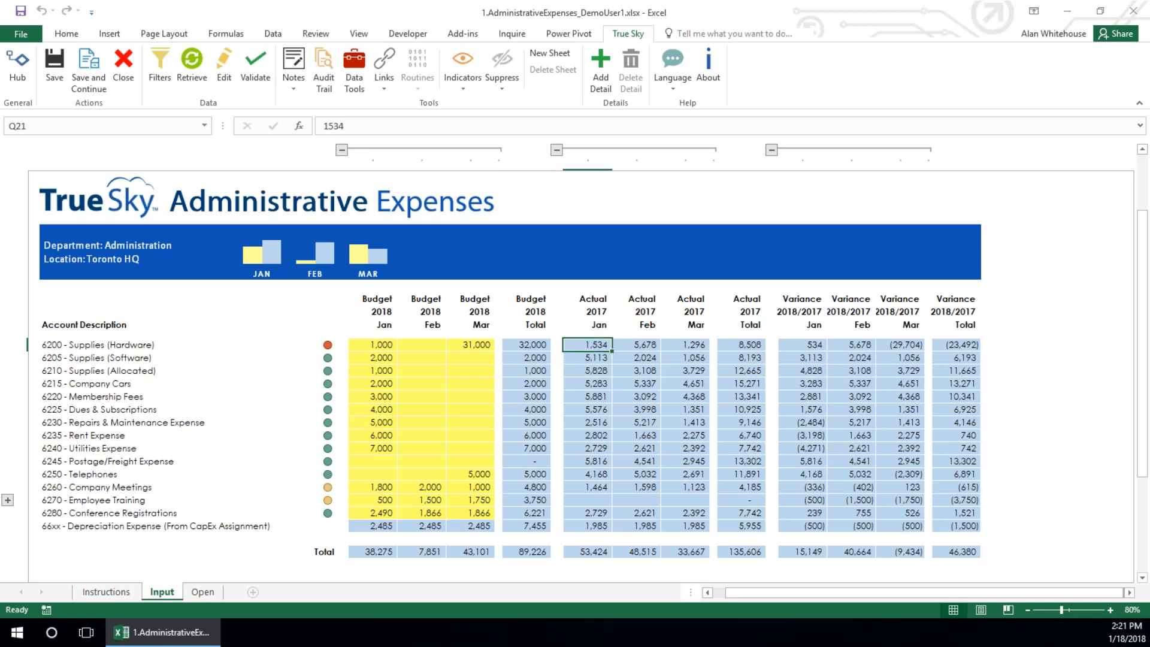
key(1)
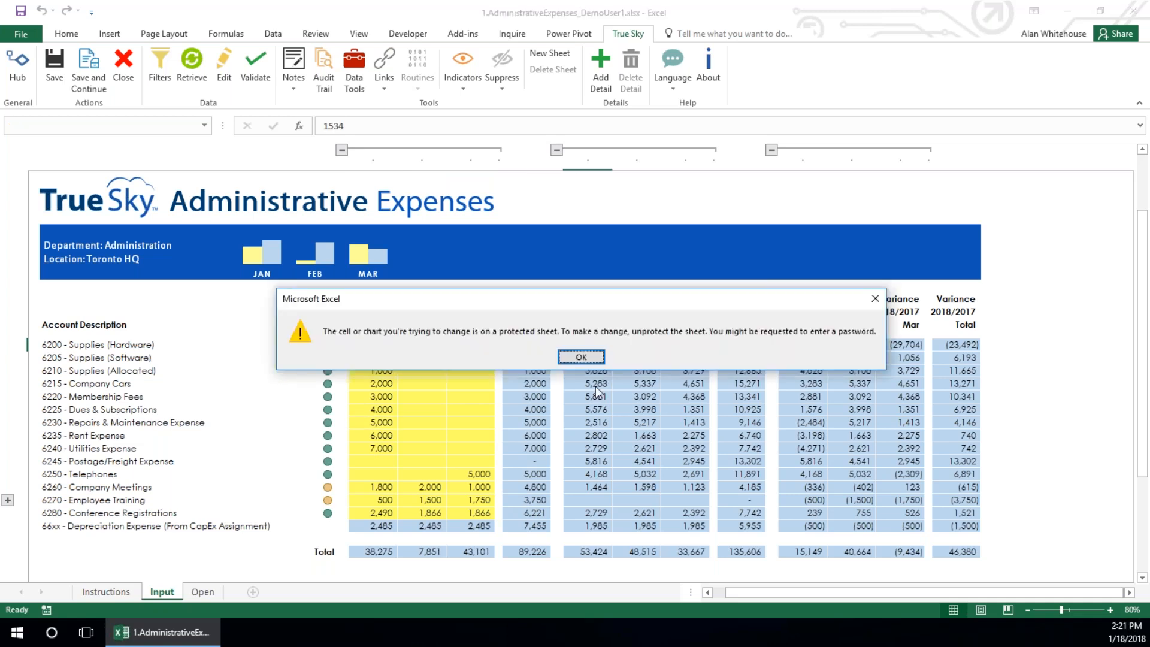
click(581, 357)
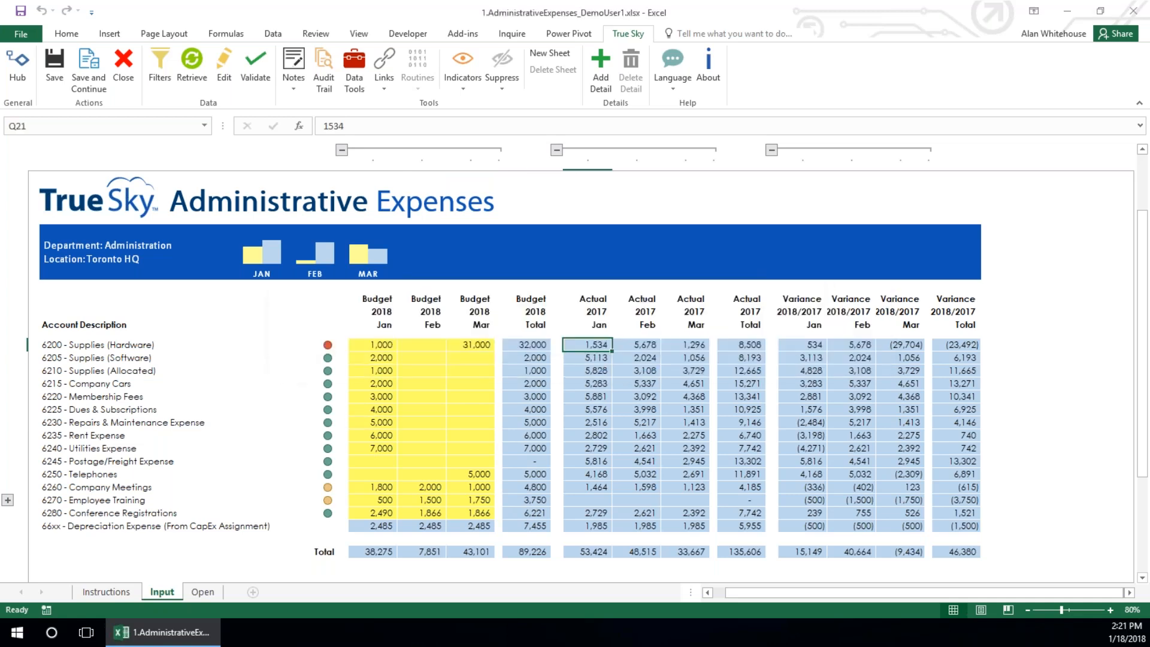
right_click(592, 347)
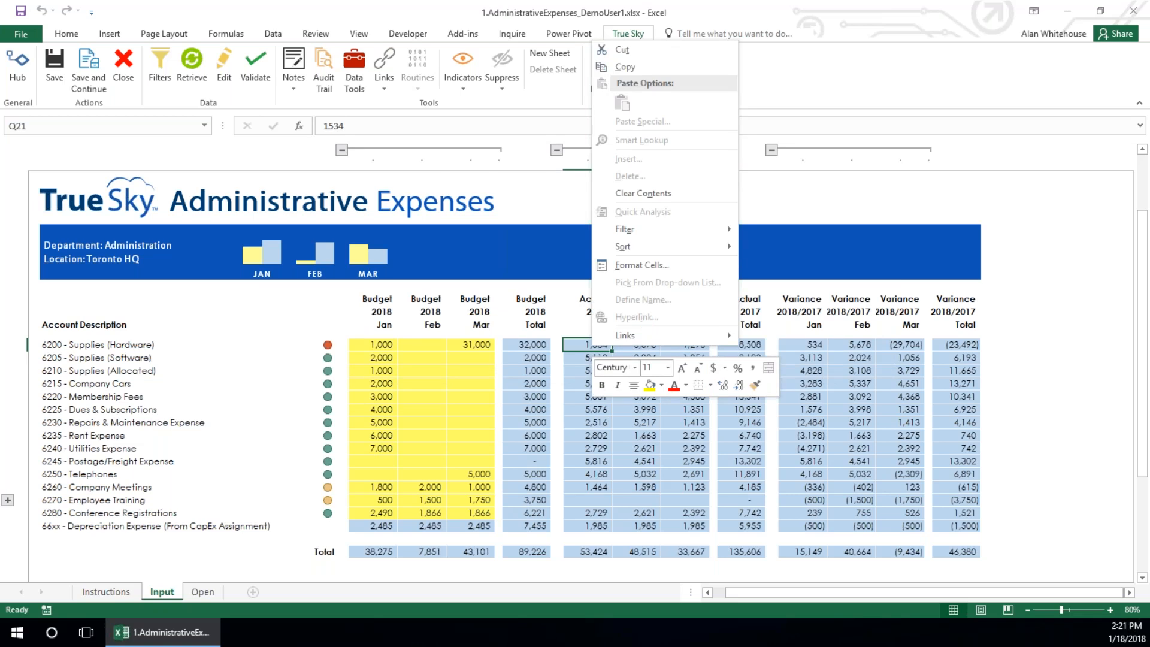
click(638, 408)
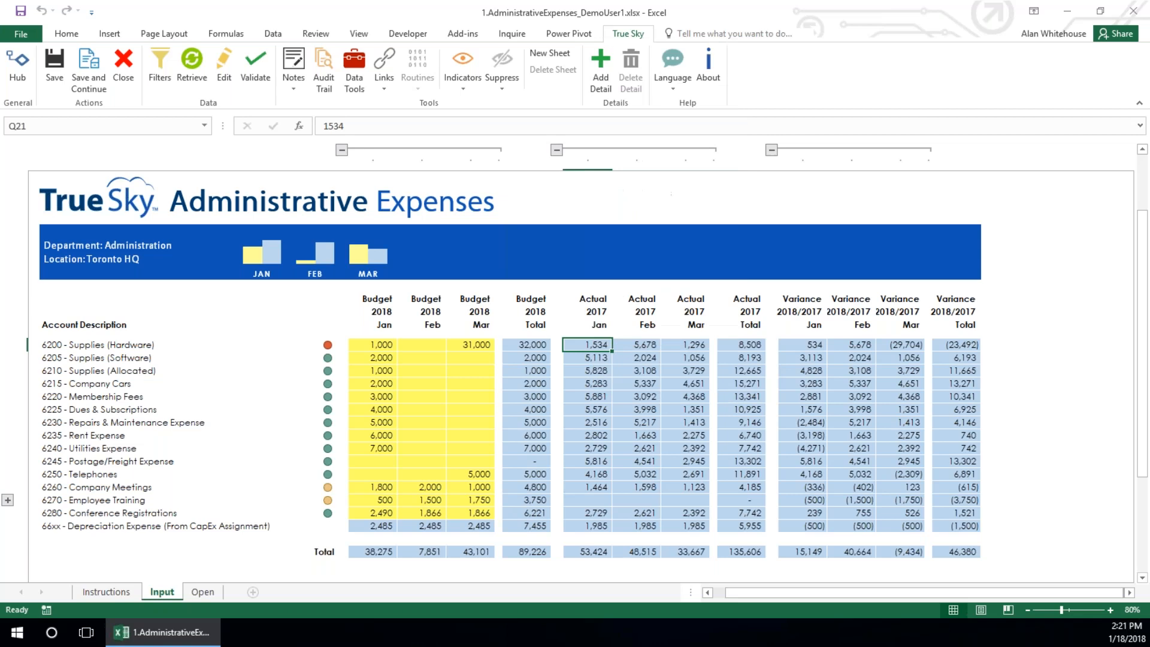
Preview the Red - Yellow - Green Color Scale on the January to March 2017 actuals without applying it
drag(576, 345, 670, 526)
click(66, 35)
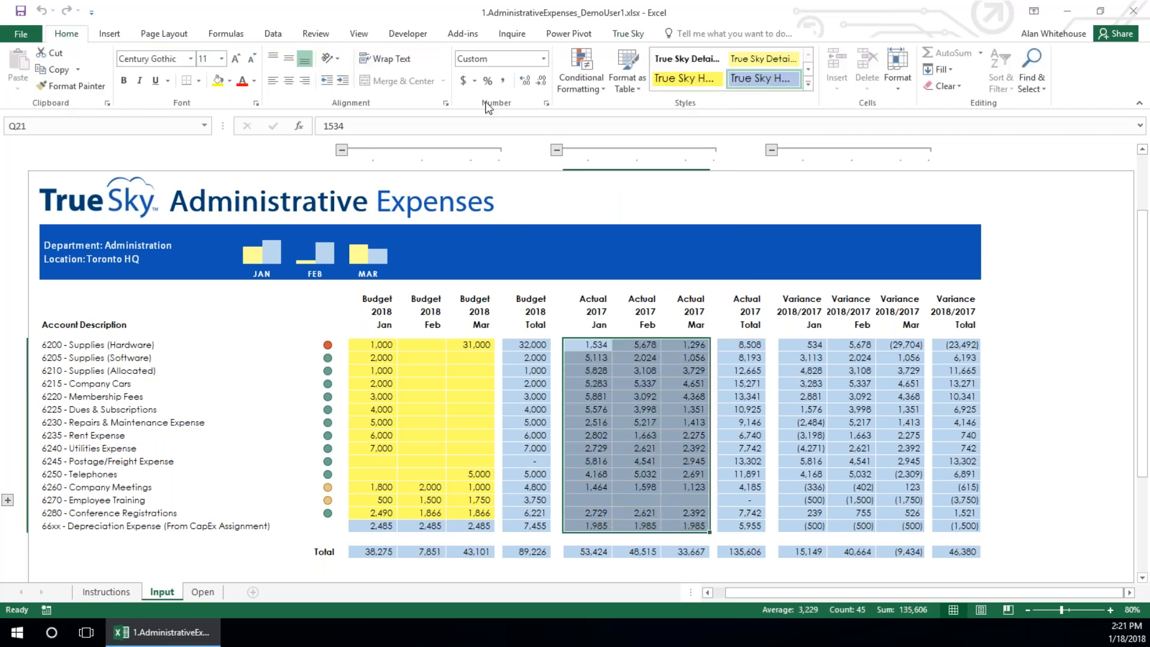
click(579, 87)
mouse_move(599, 203)
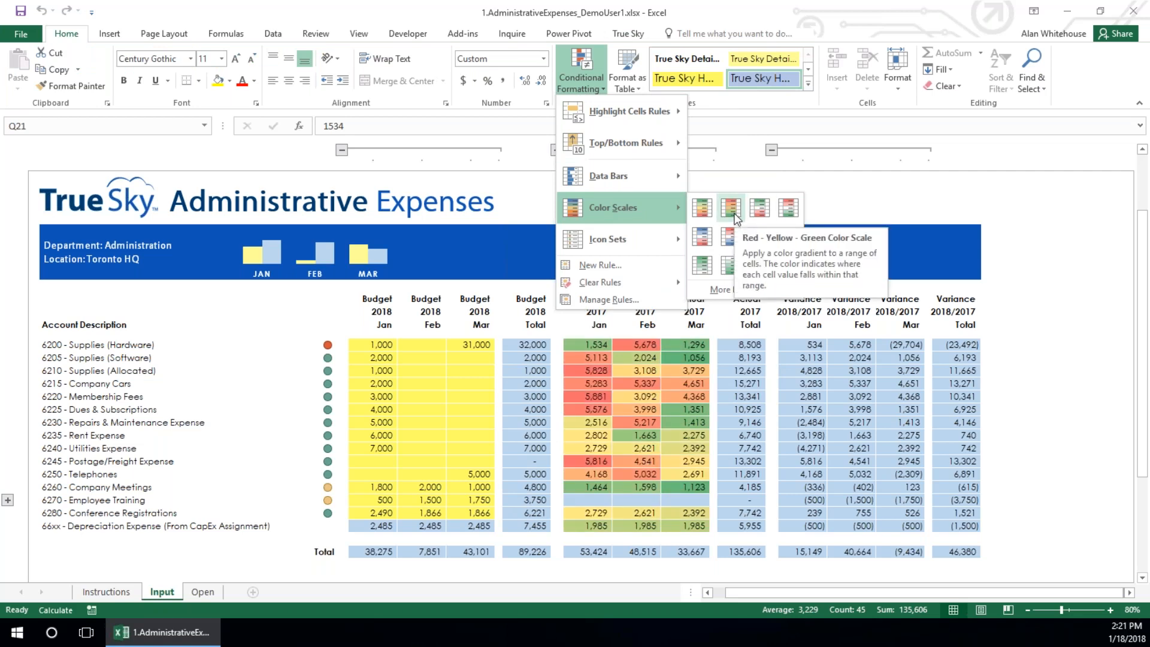
click(481, 35)
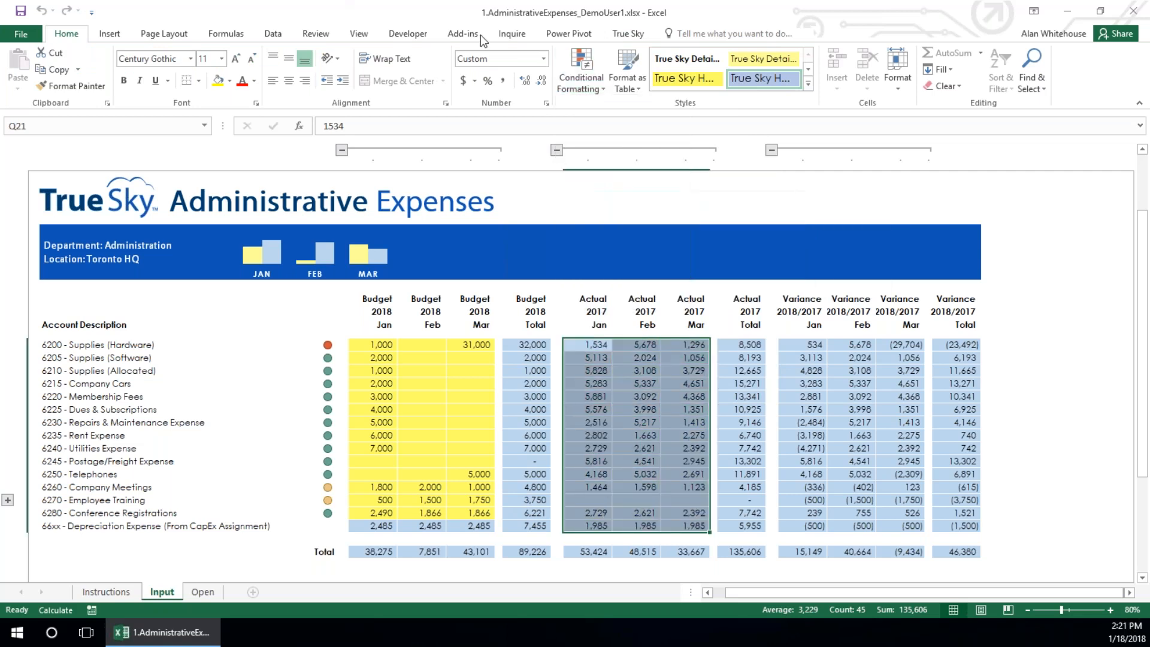
click(627, 35)
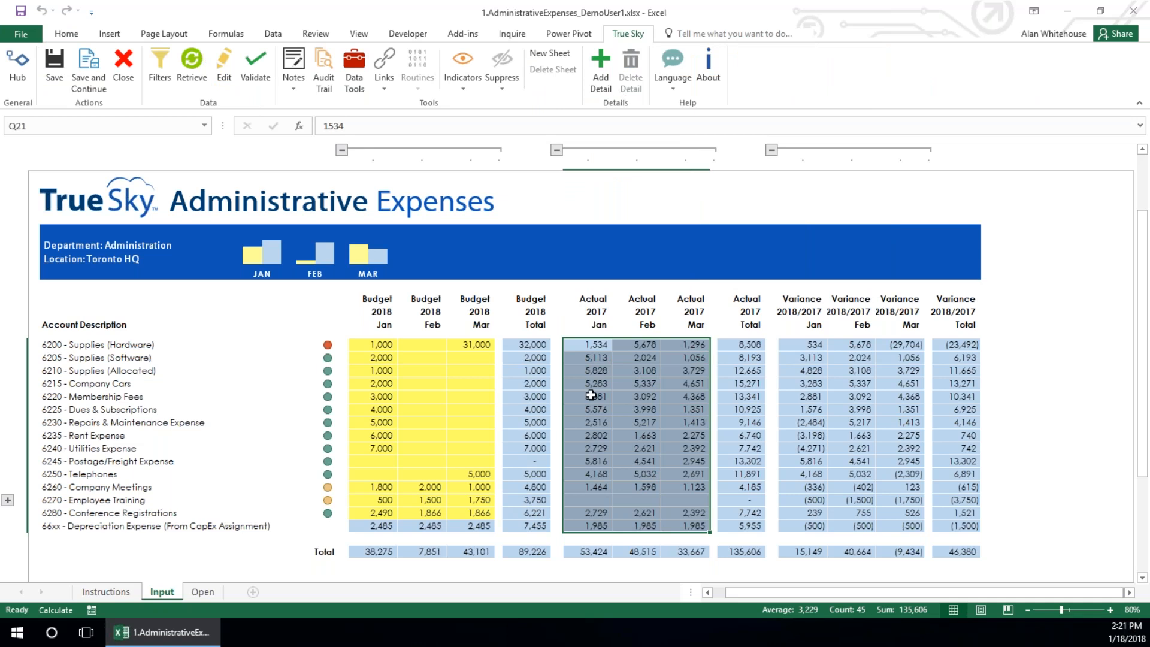
Restore the January 2018 Supplies (Hardware) budget to 5,110.33 from its 12/18/2017 11:21 AM audit trail entry and close the history
click(371, 345)
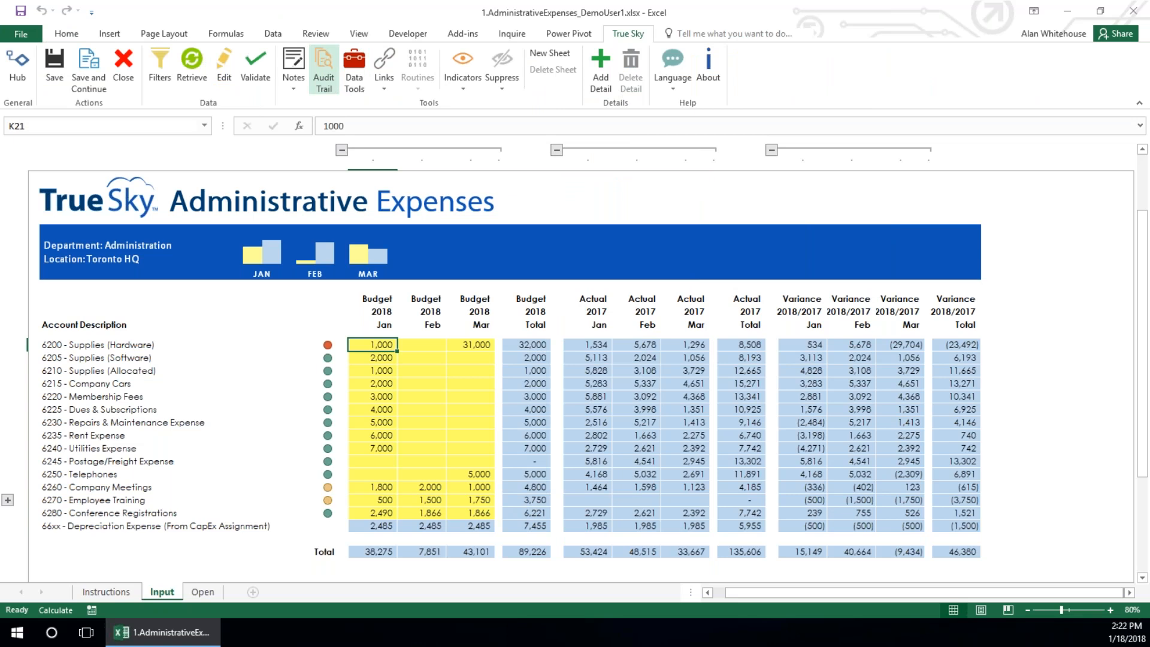
click(324, 71)
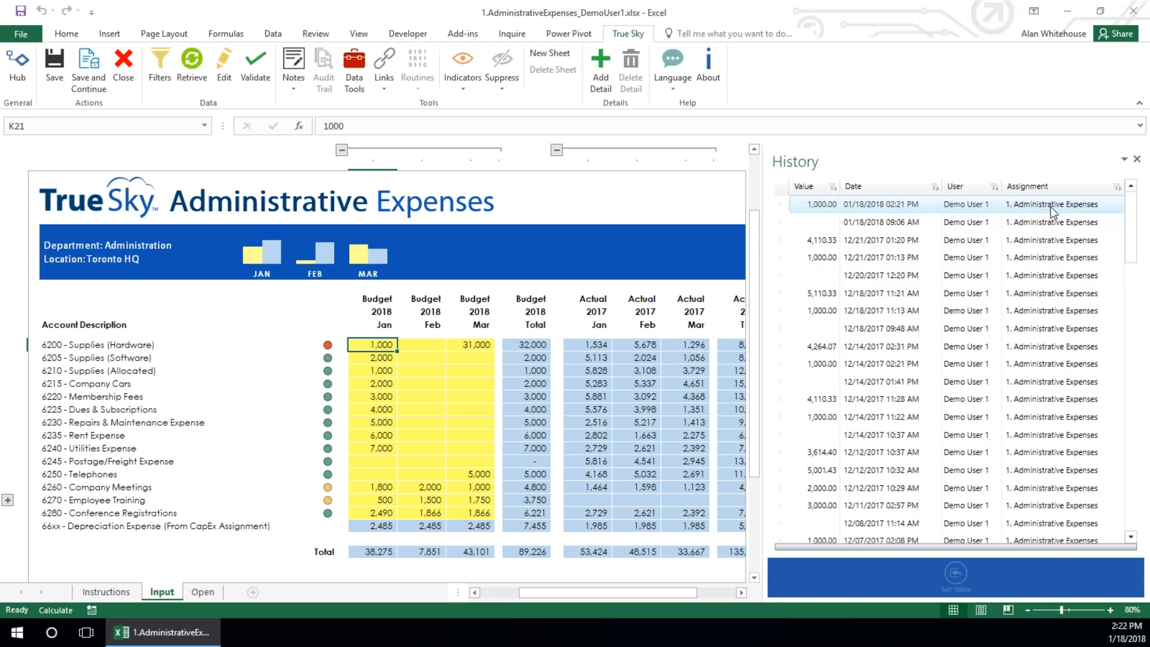
click(829, 293)
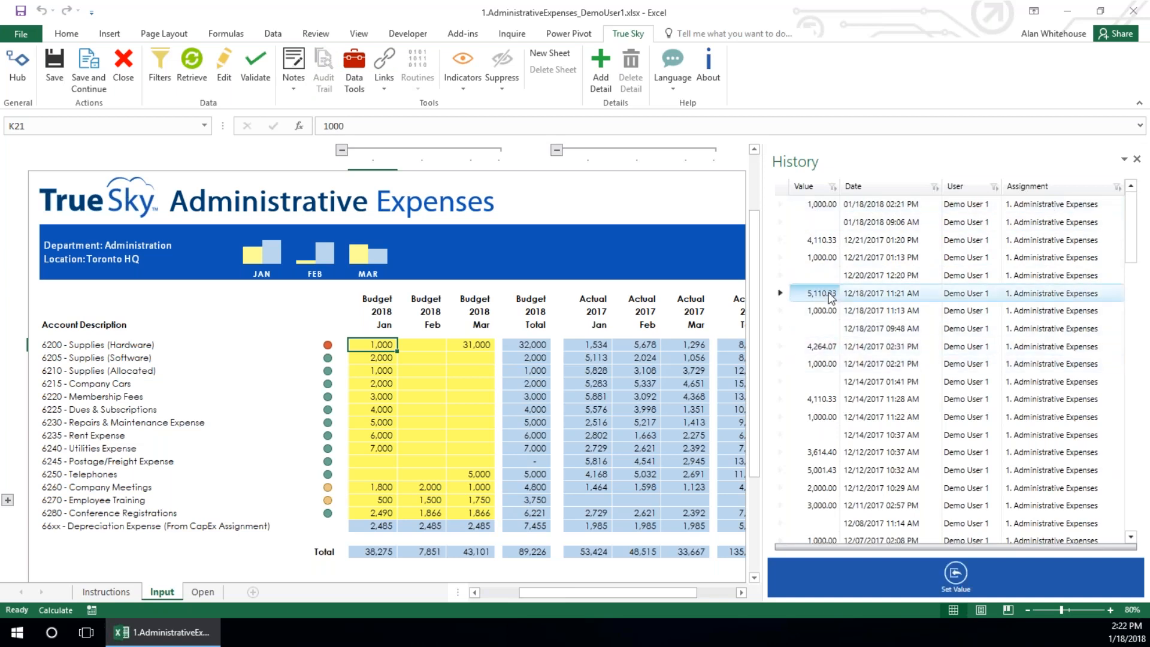
click(955, 576)
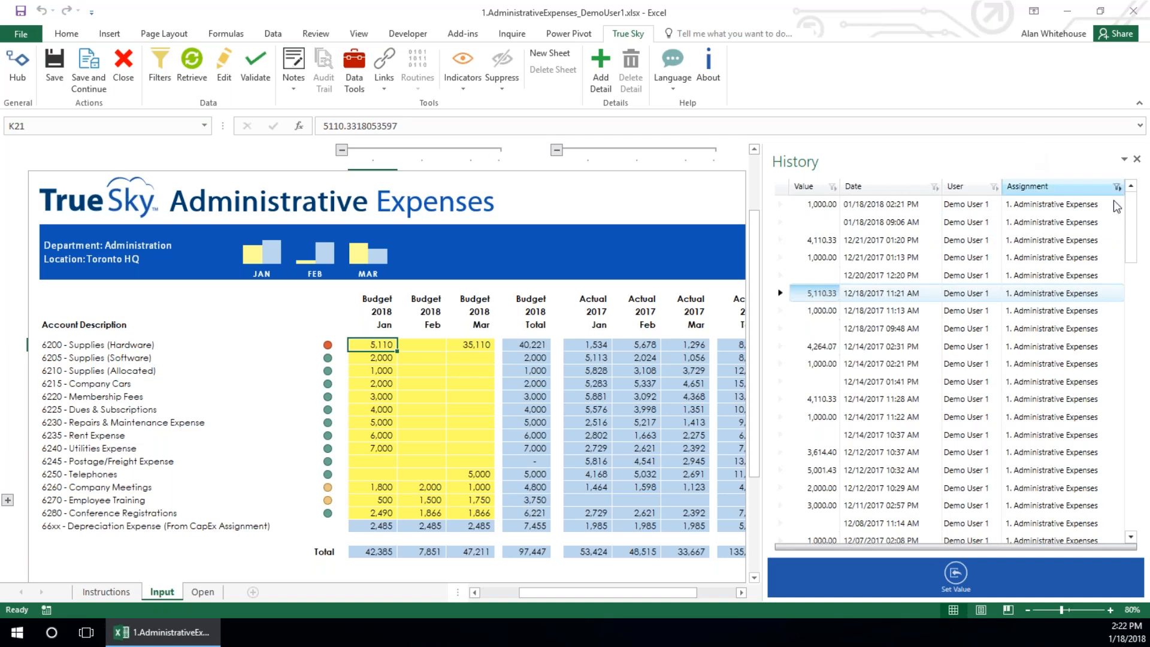
click(1138, 159)
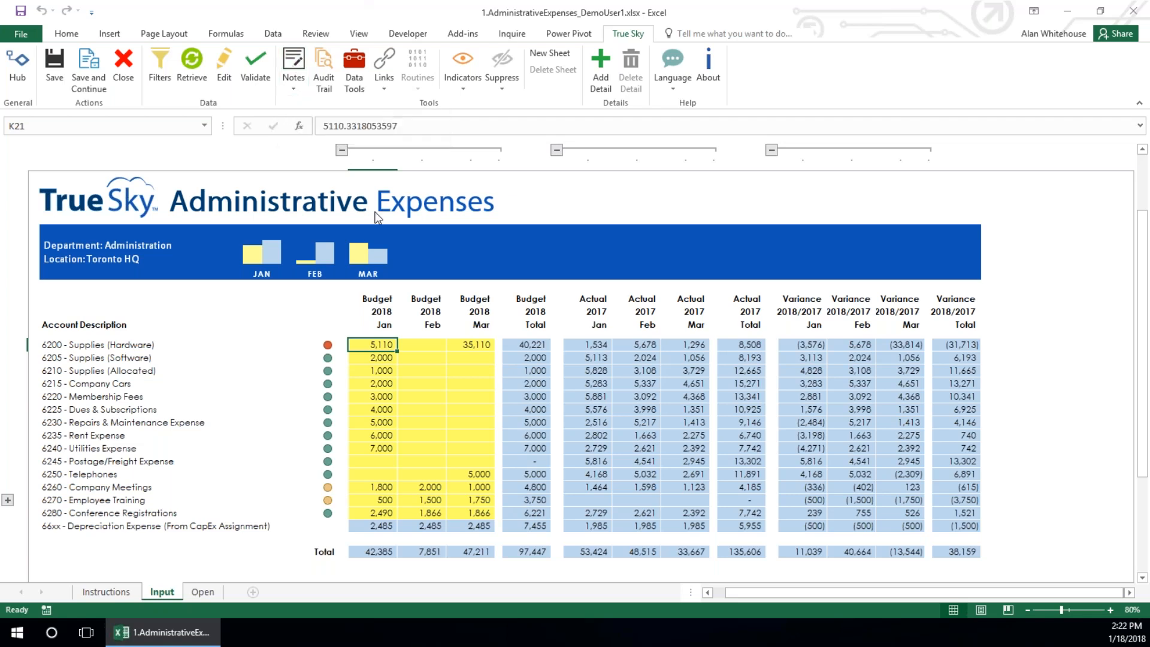
Show the notes on the January 2018 Supplies (Hardware) budget and read through them
right_click(377, 344)
key(Escape)
click(294, 63)
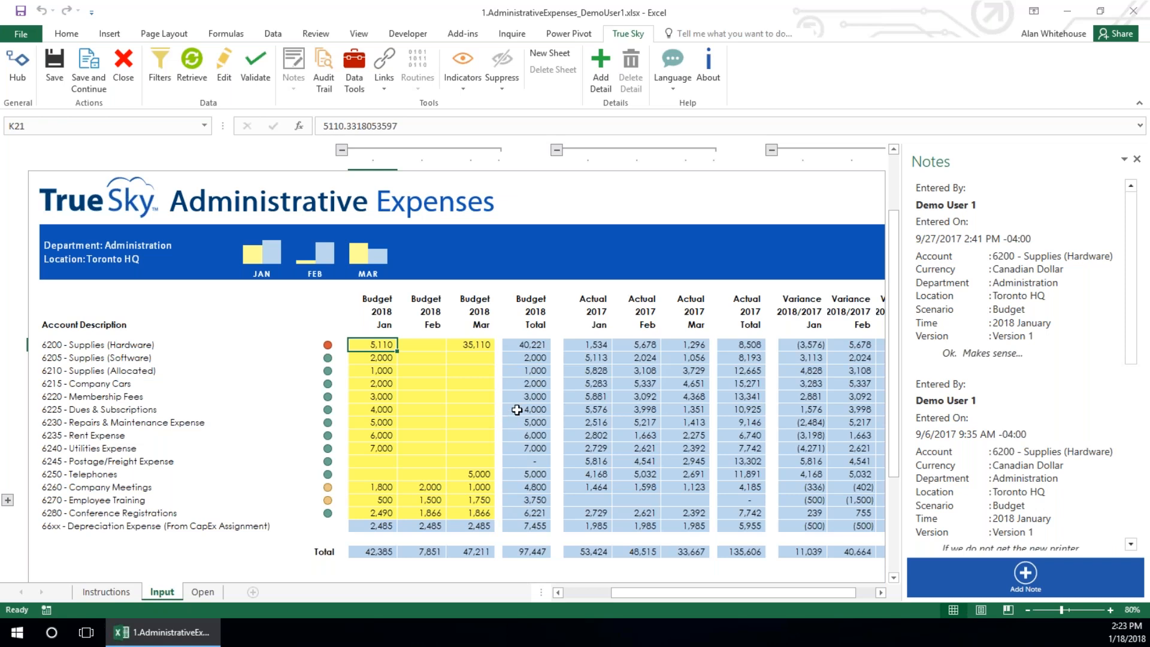
drag(1134, 378, 1131, 502)
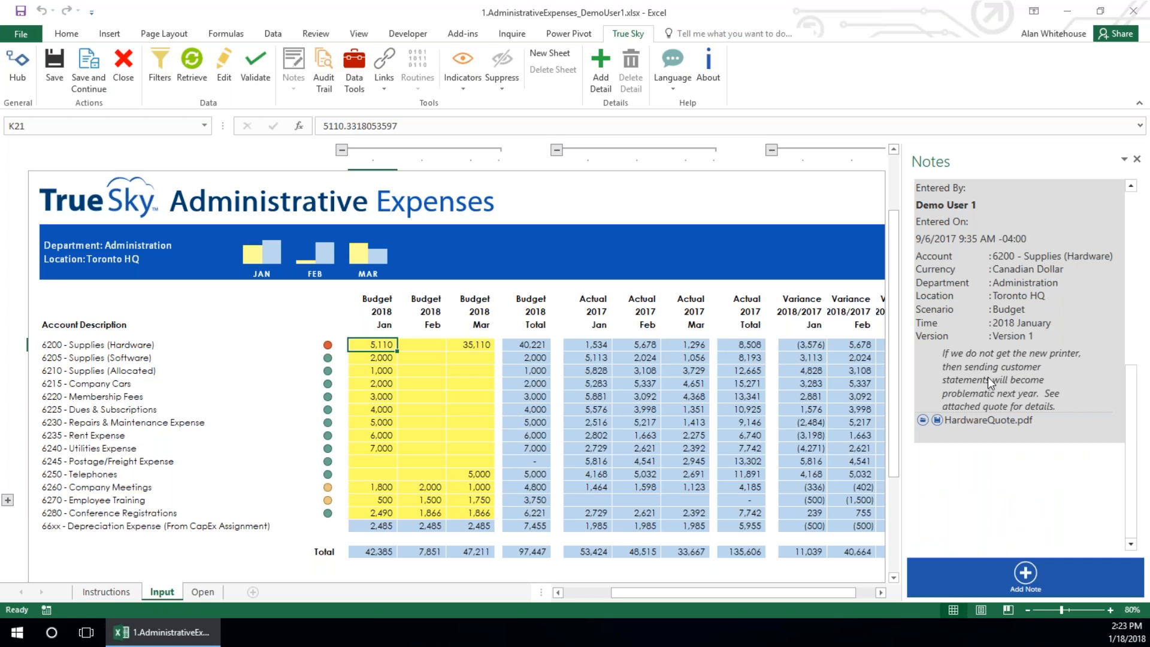
scroll(1073, 390, up, 3)
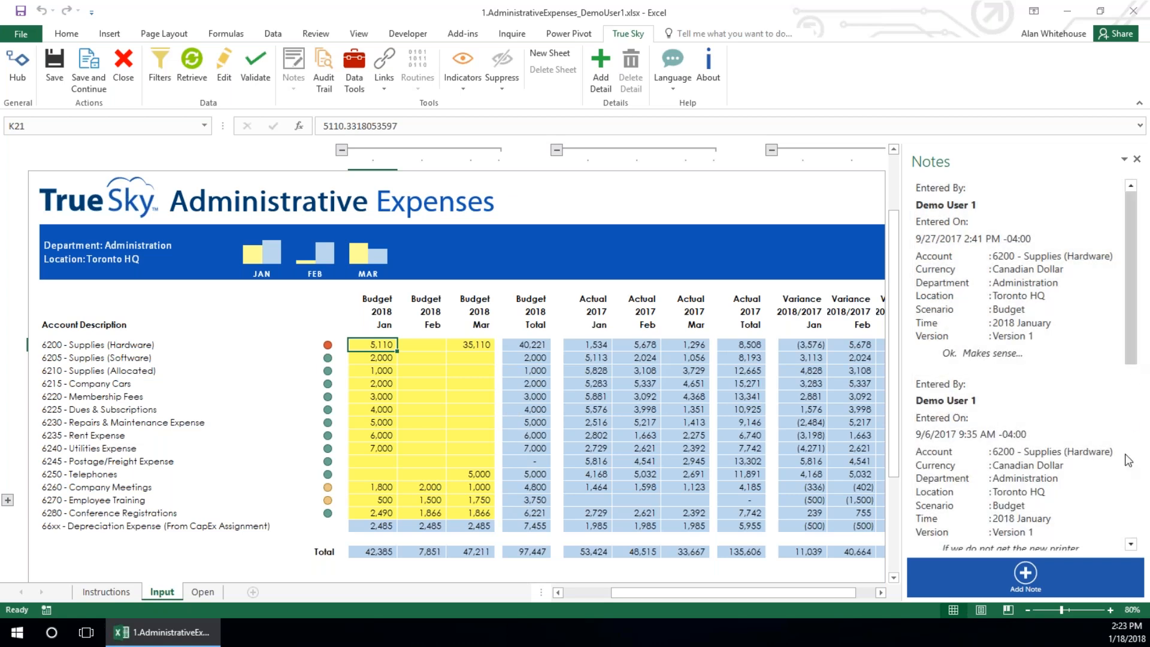
Try adding a new note reading "sf sfggf" to the January Supplies (Hardware) budget, and cancel it
click(1025, 575)
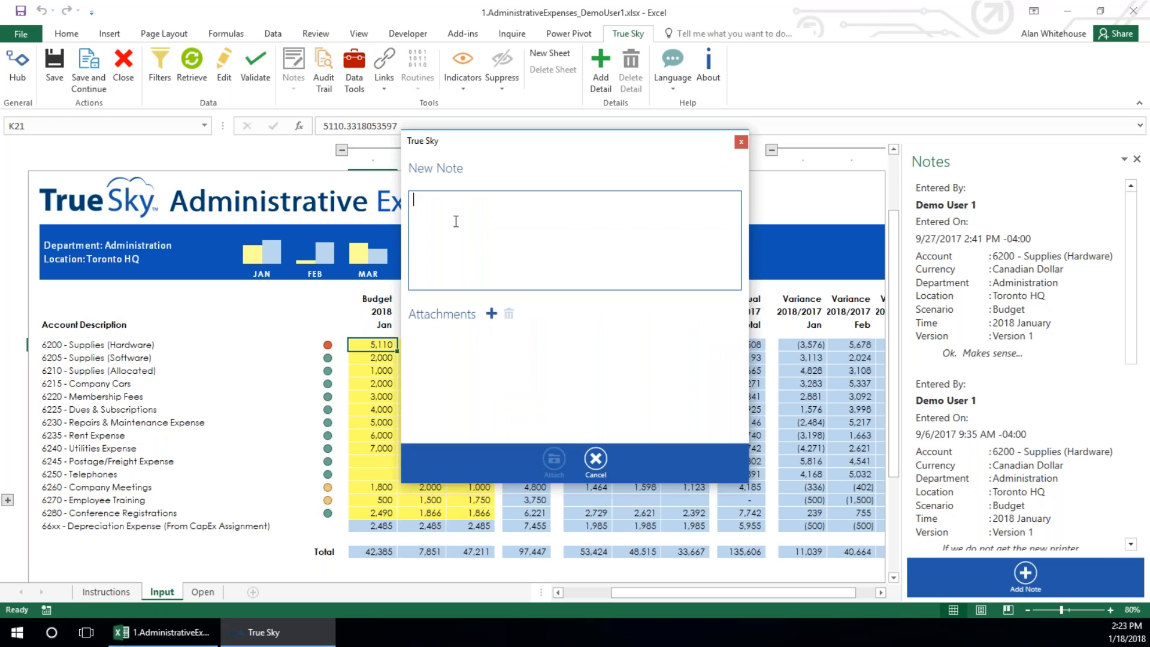
text(sf sfggf)
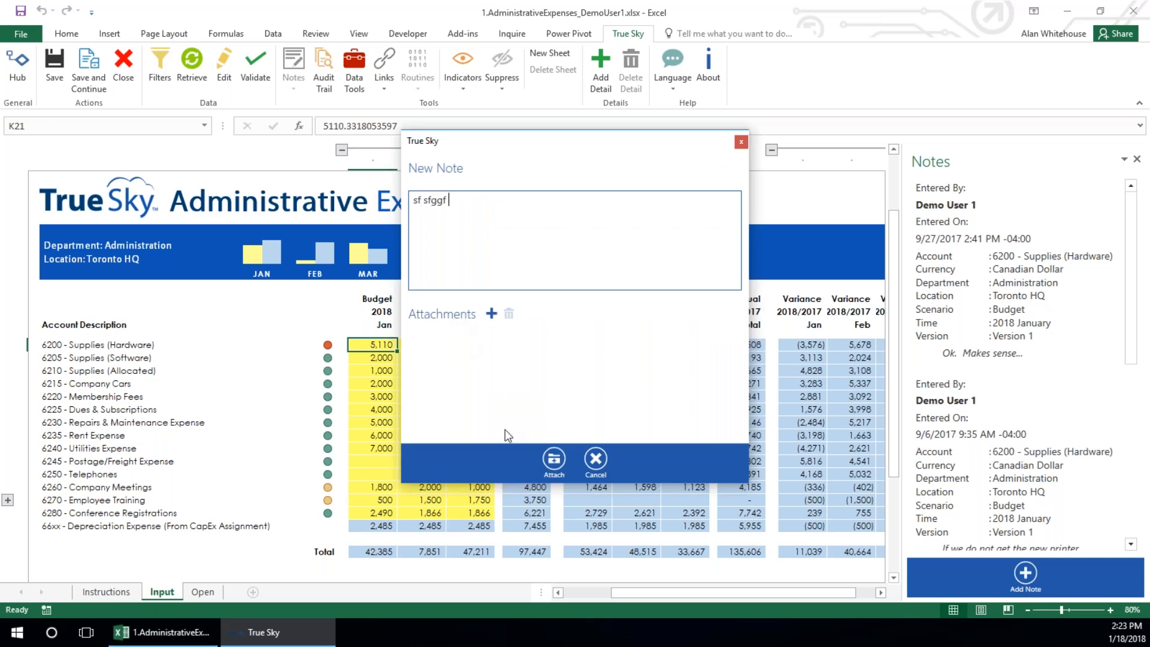
click(595, 461)
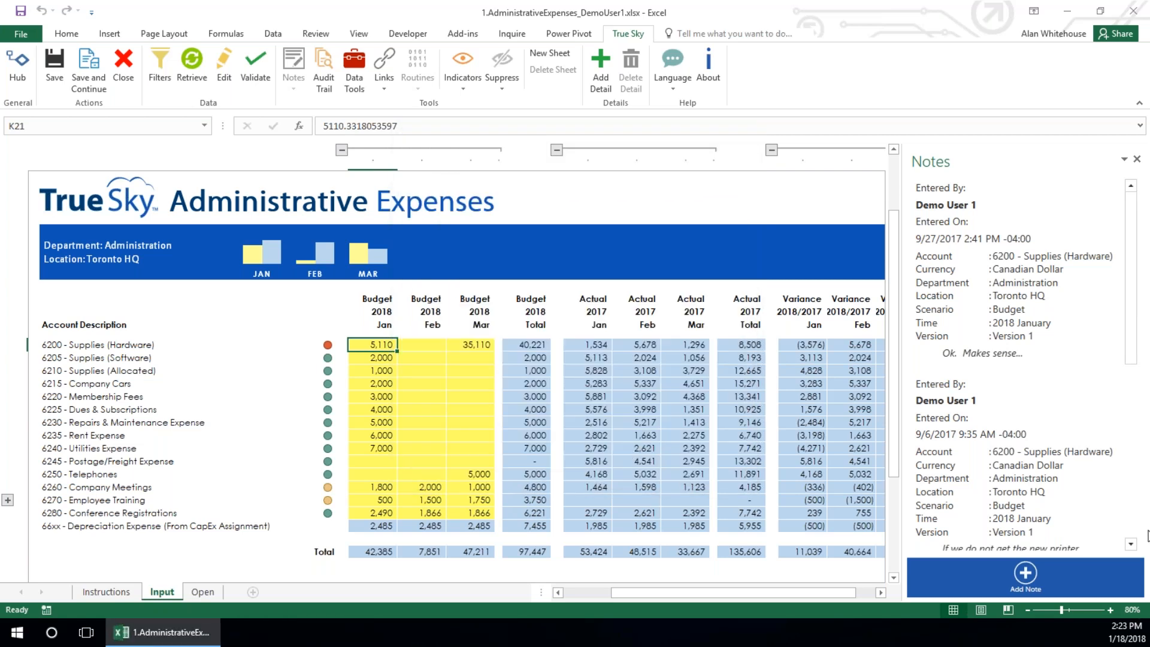
View the HardwareQuote.pdf attachment of the 9/6/2017 Supplies (Hardware) note, then close the quote and the notes
click(1134, 530)
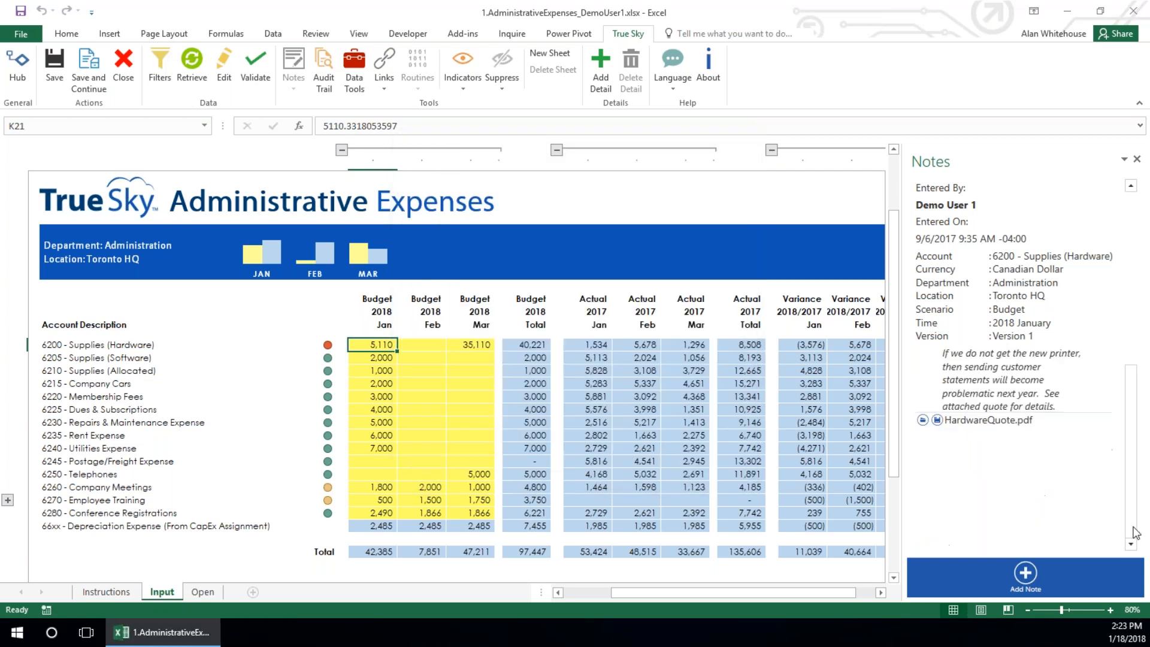
click(937, 420)
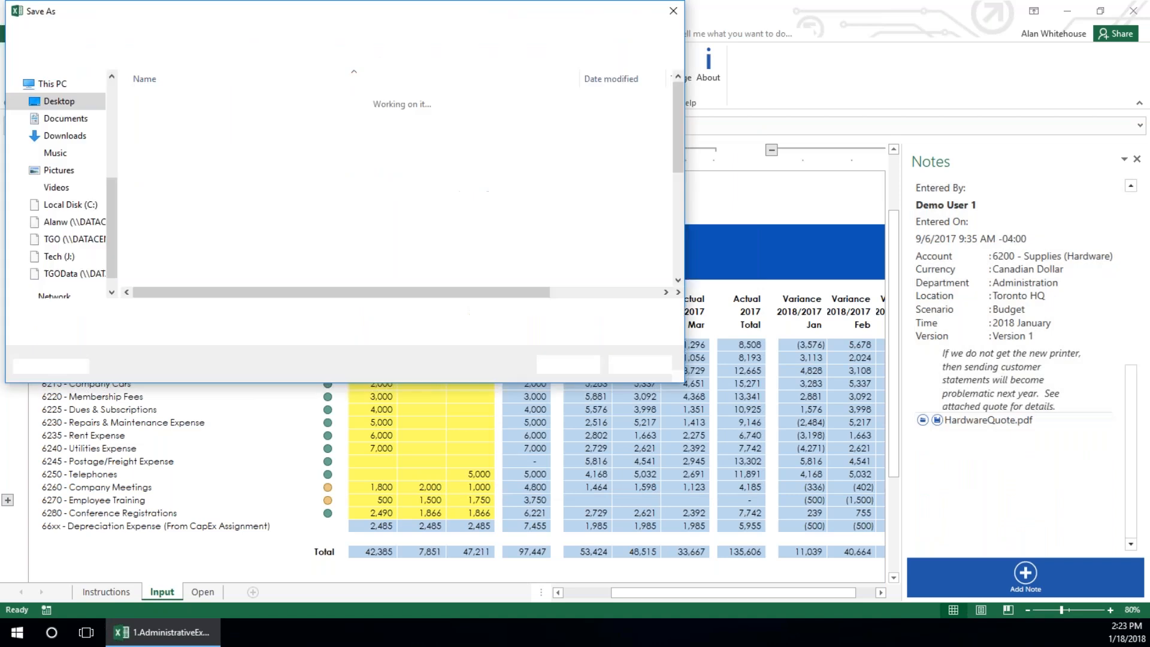
click(629, 362)
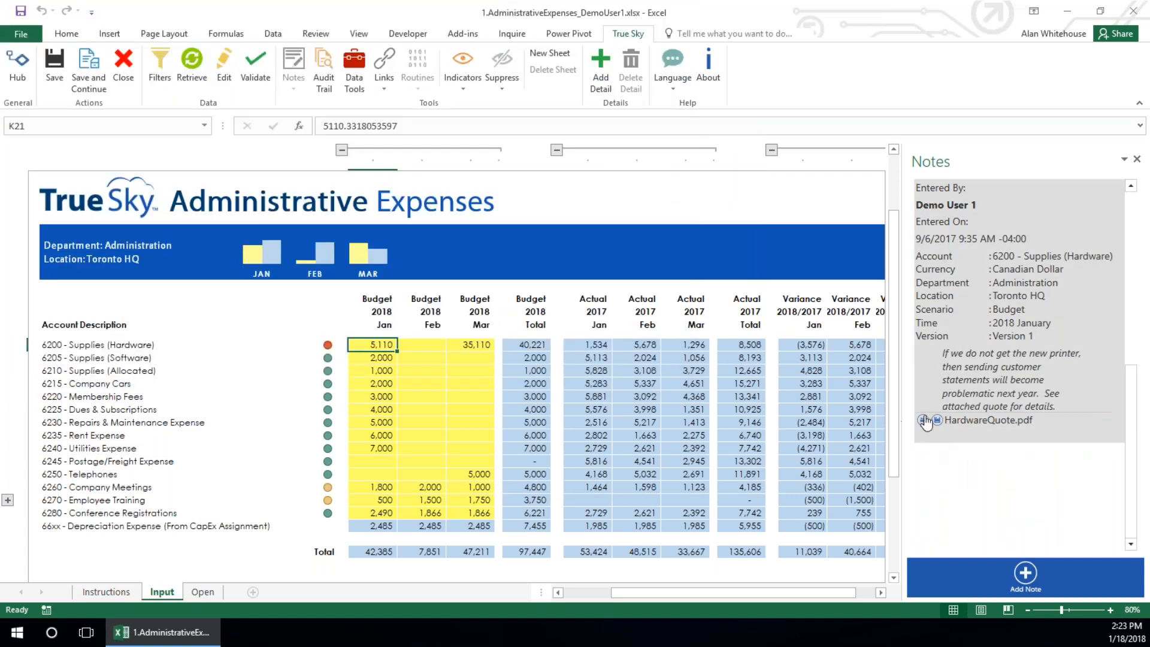
click(923, 421)
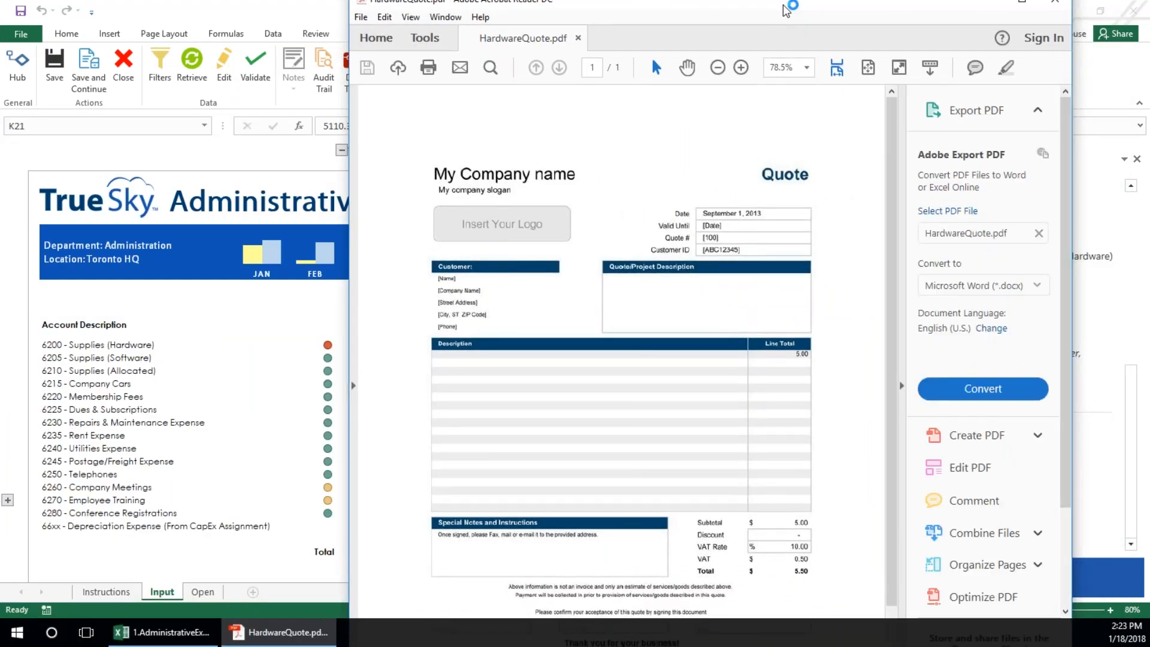
click(1055, 2)
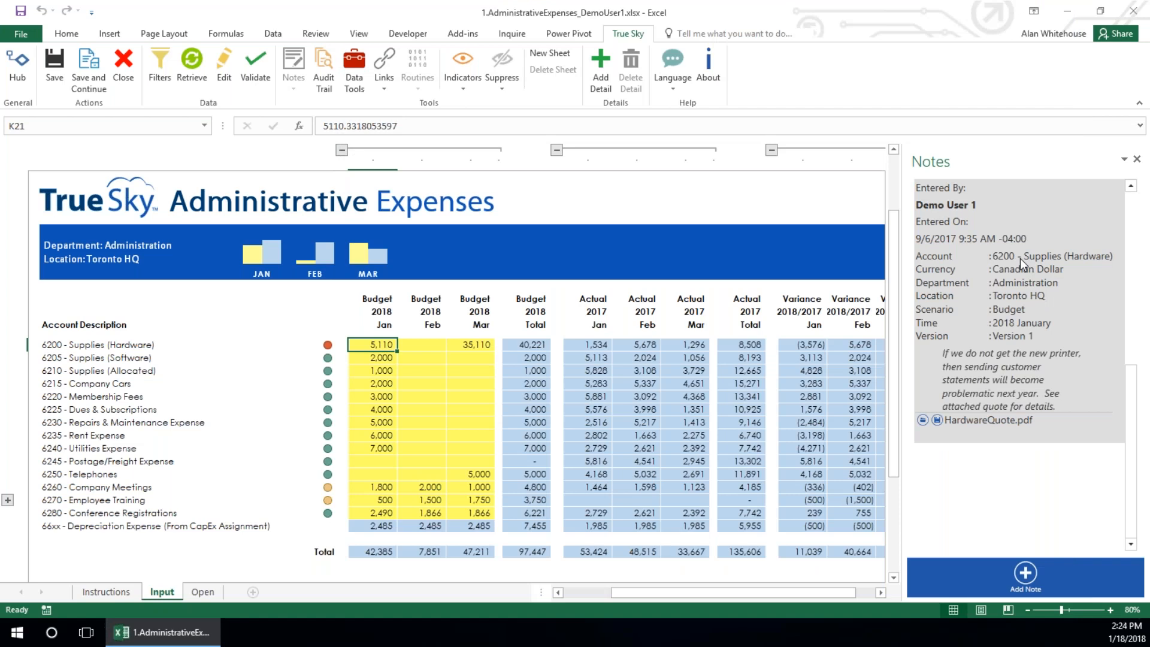
click(1137, 159)
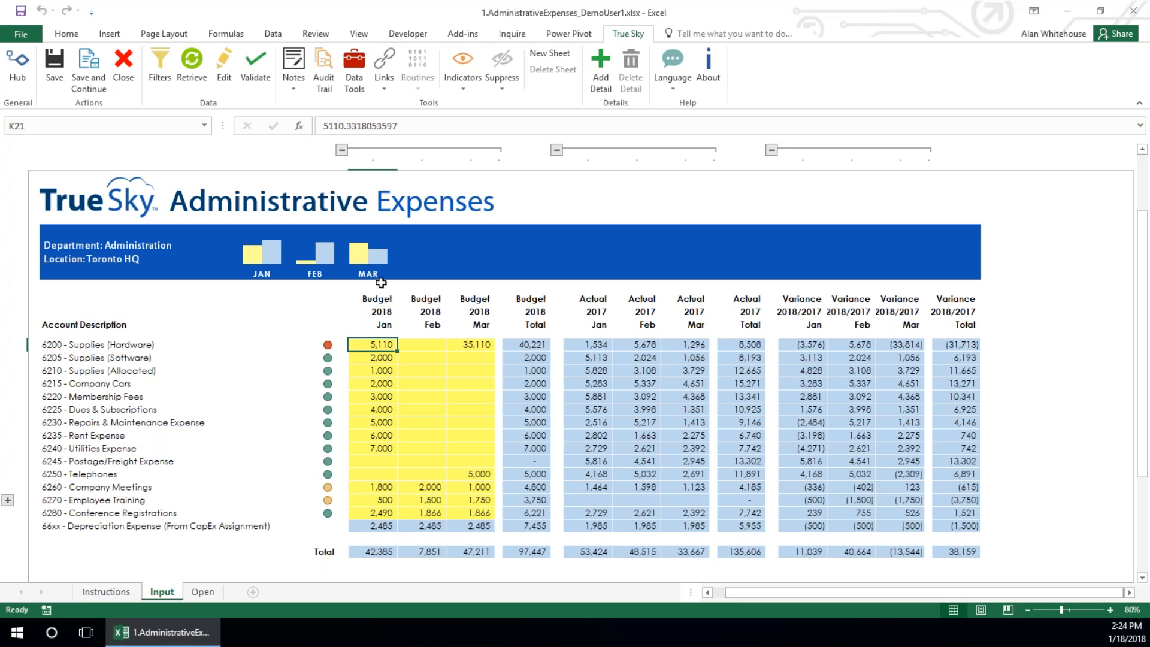
With Data Tools, replace the January to March 2018 Supplies (Hardware) budgets with 20000 spread by the Even method
click(355, 77)
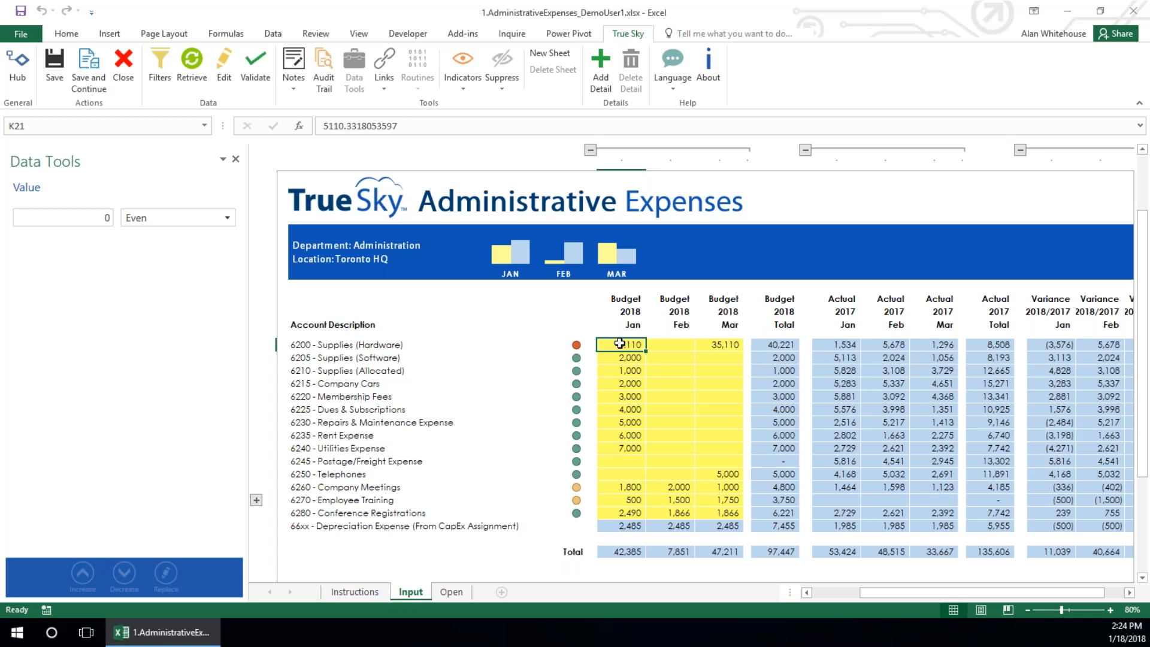
drag(620, 343, 707, 343)
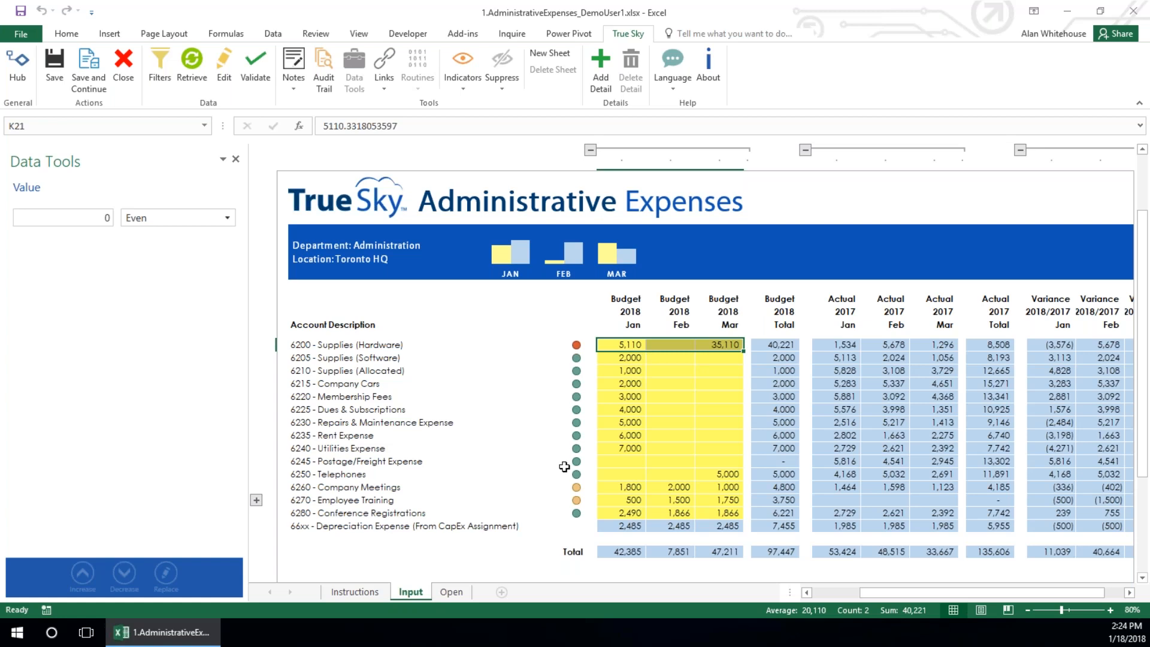
click(63, 217)
double_click(107, 218)
text(20000)
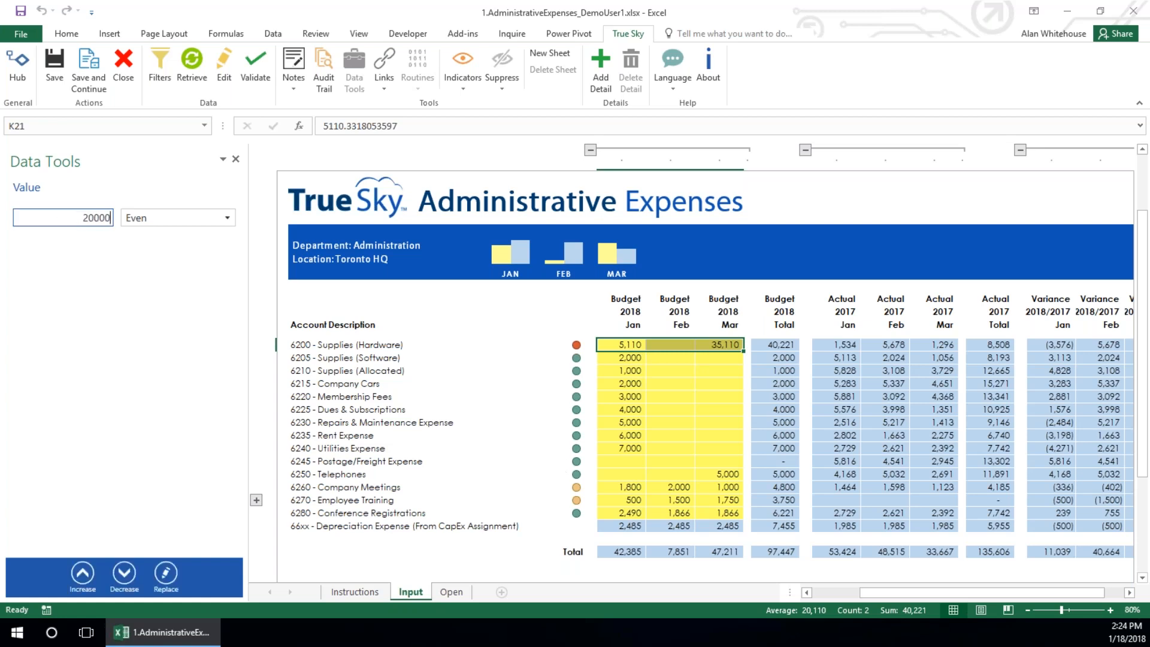
click(175, 219)
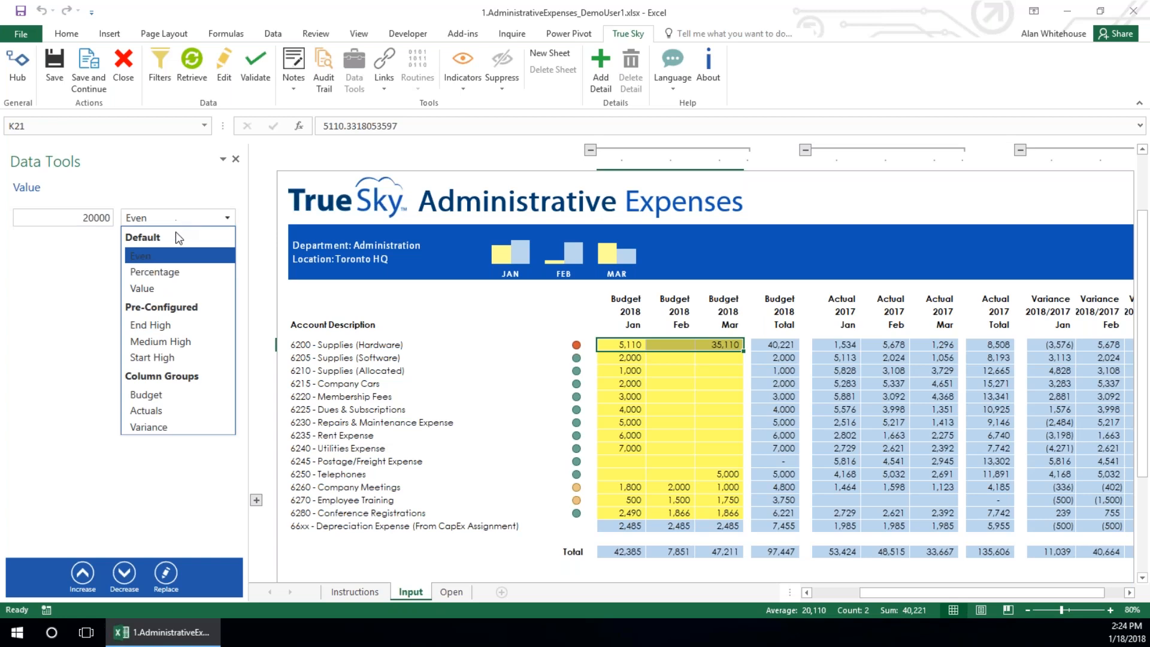
click(165, 257)
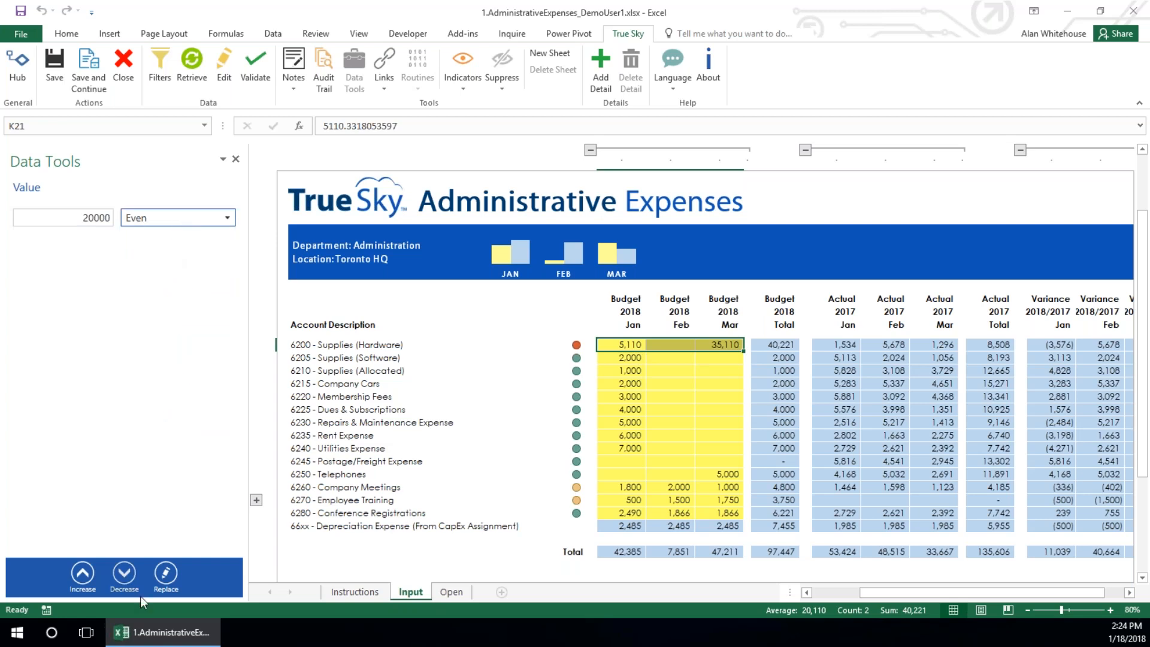
click(166, 575)
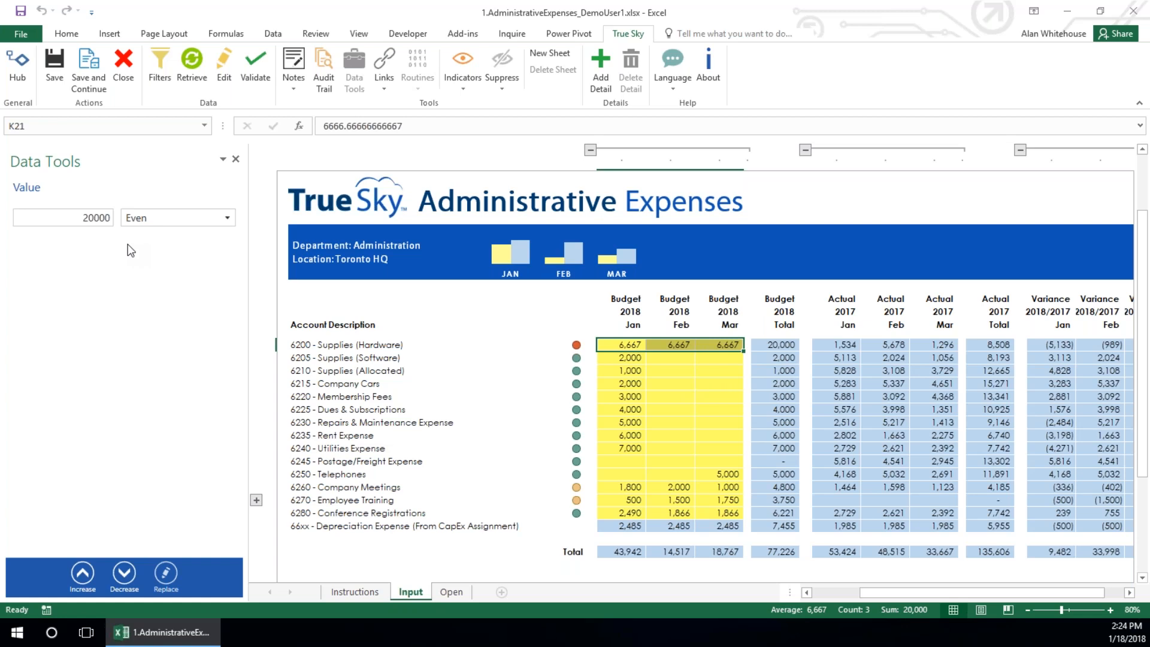
Redistribute the 20000 across the January to March Supplies (Hardware) budgets using the Start High pattern
click(228, 218)
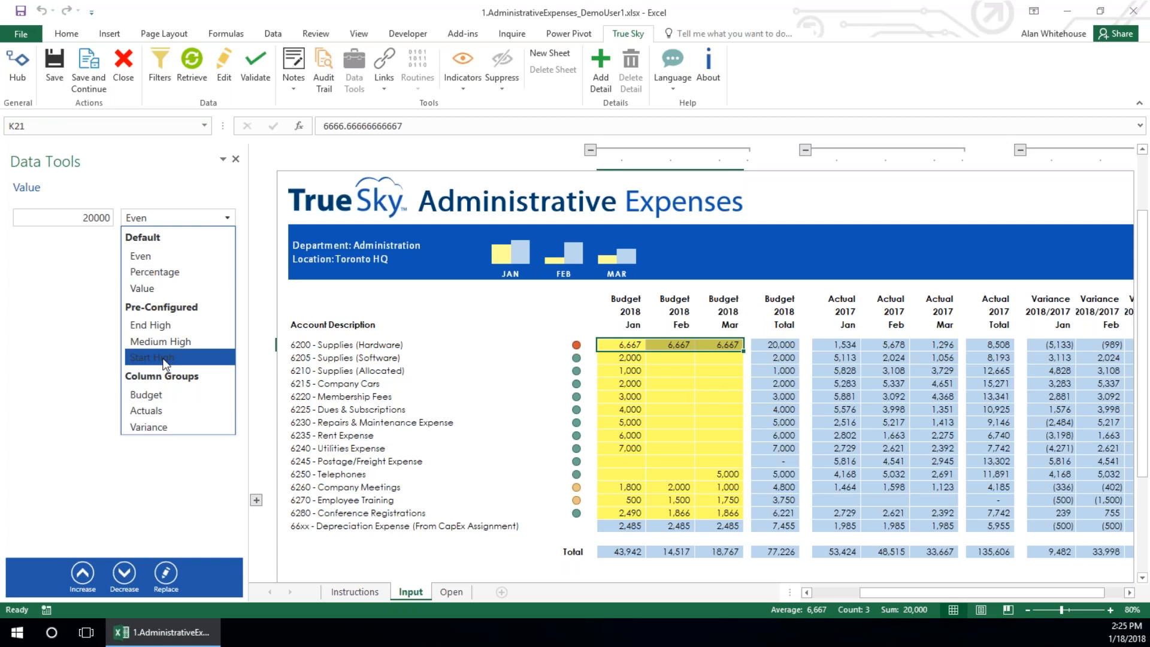
click(166, 360)
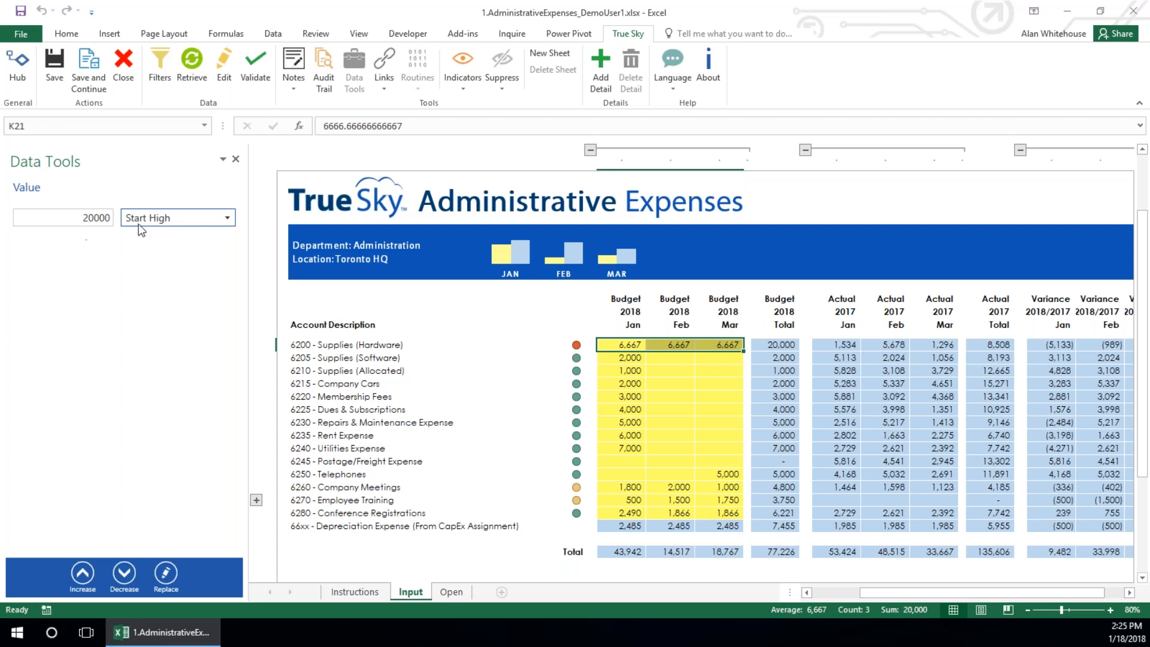
click(165, 574)
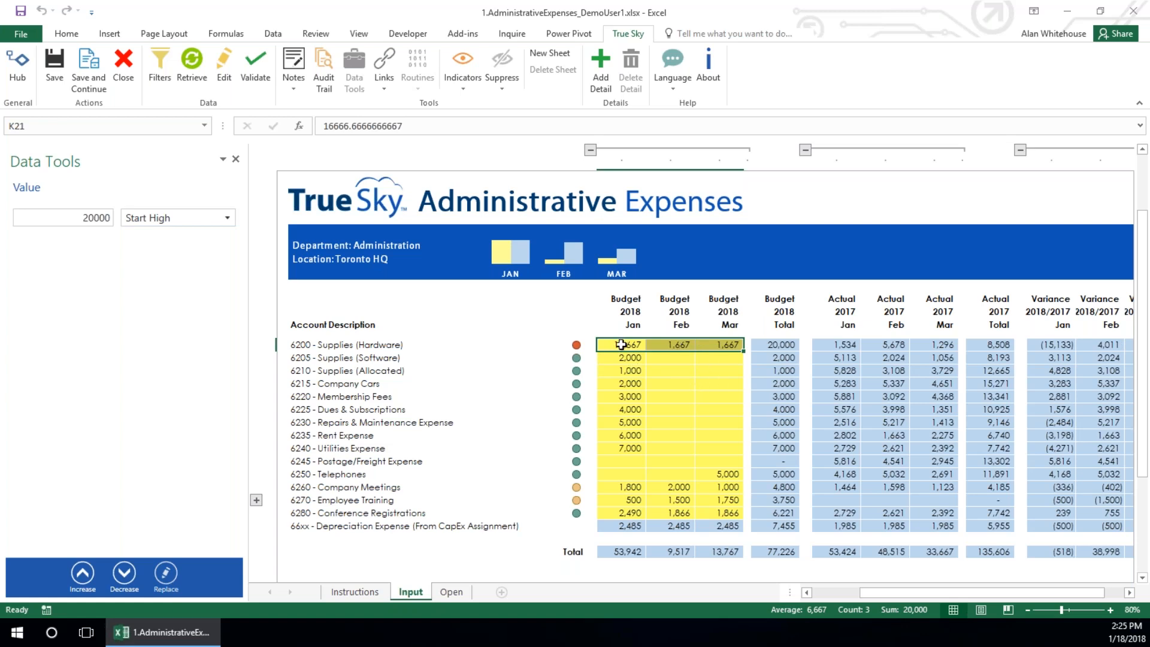
Replace the January to March Supplies (Hardware) budgets with 20000 distributed according to the Actuals column group
click(152, 223)
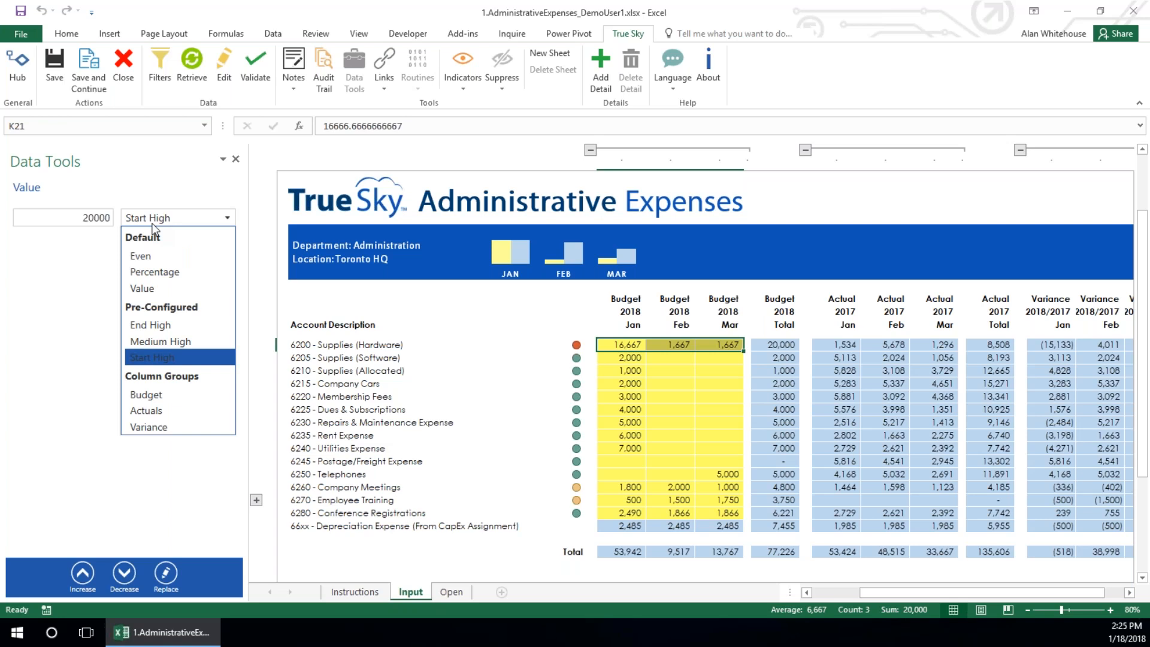
click(143, 412)
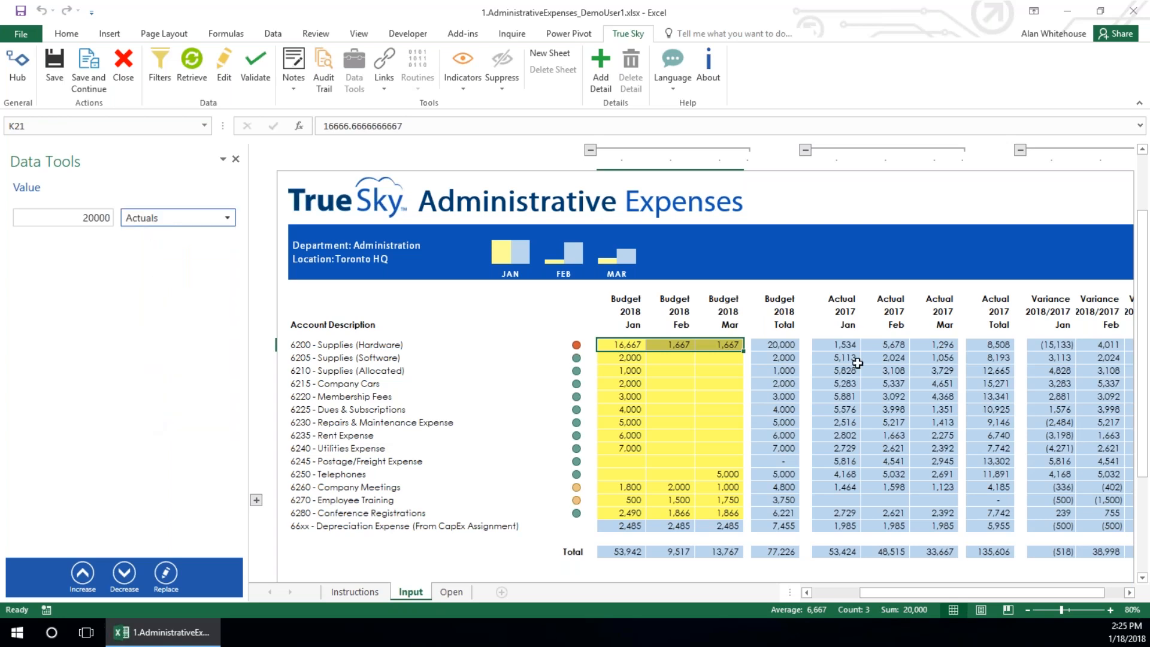
click(839, 346)
click(905, 346)
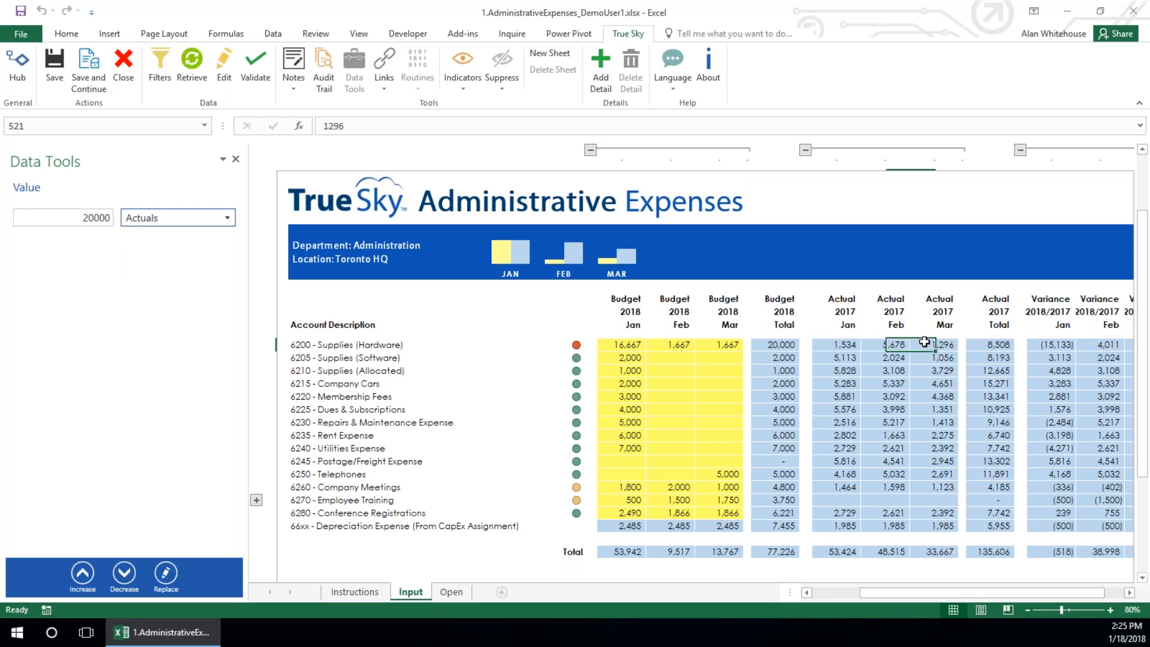
drag(732, 343, 626, 345)
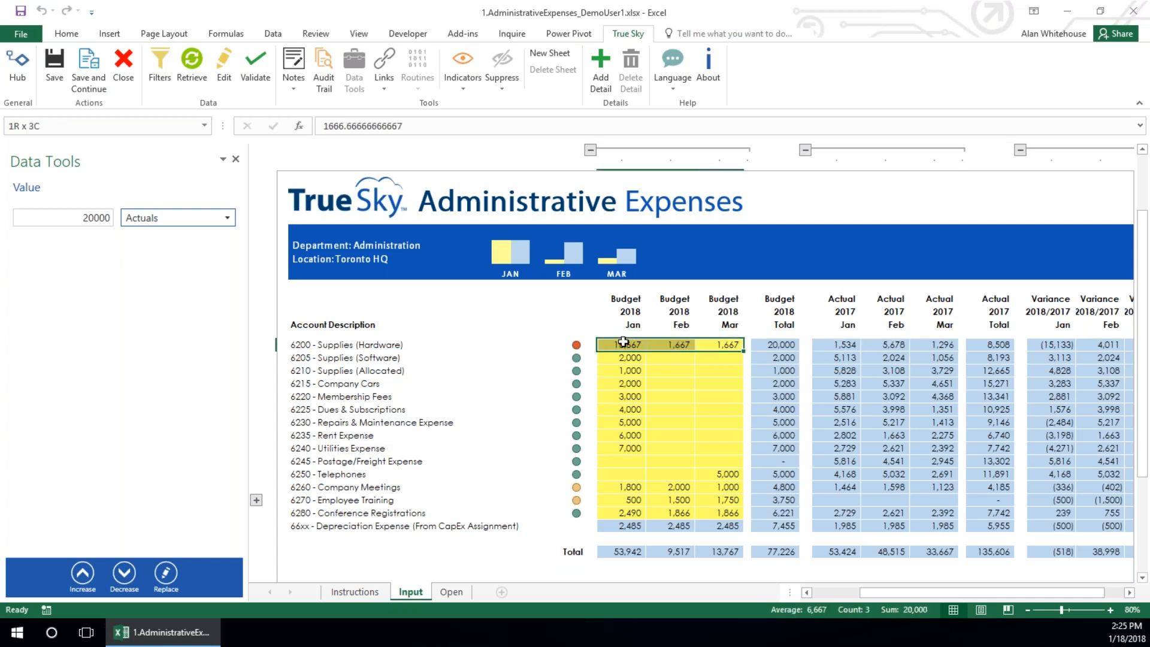
click(166, 575)
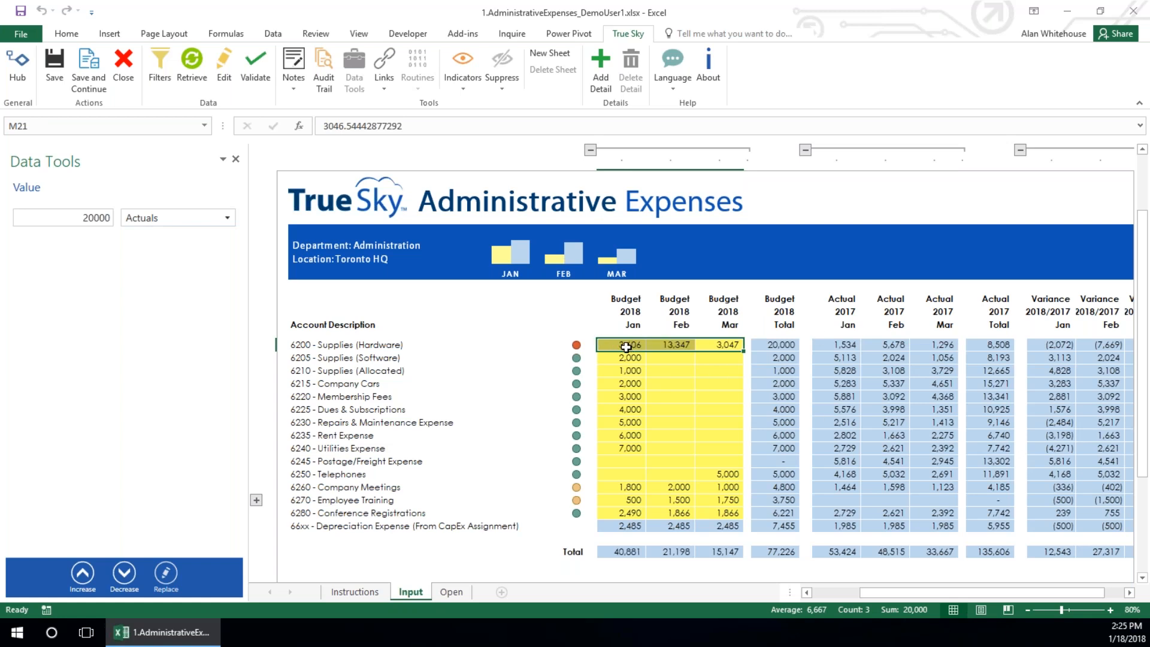
Copy January budgets for Company Cars through Rent Expense into February, and Supplies (Hardware) through Dues & Subscriptions into March, both starting at Supplies (Software)
drag(630, 383, 621, 436)
key(ctrl+c)
click(666, 357)
key(ctrl+v)
drag(628, 345, 628, 411)
key(ctrl+c)
click(709, 358)
key(ctrl+v)
Decrease the January to March budgets of Supplies (Hardware) through Utilities Expense by 23.5 percent three times in a row
drag(608, 346, 708, 451)
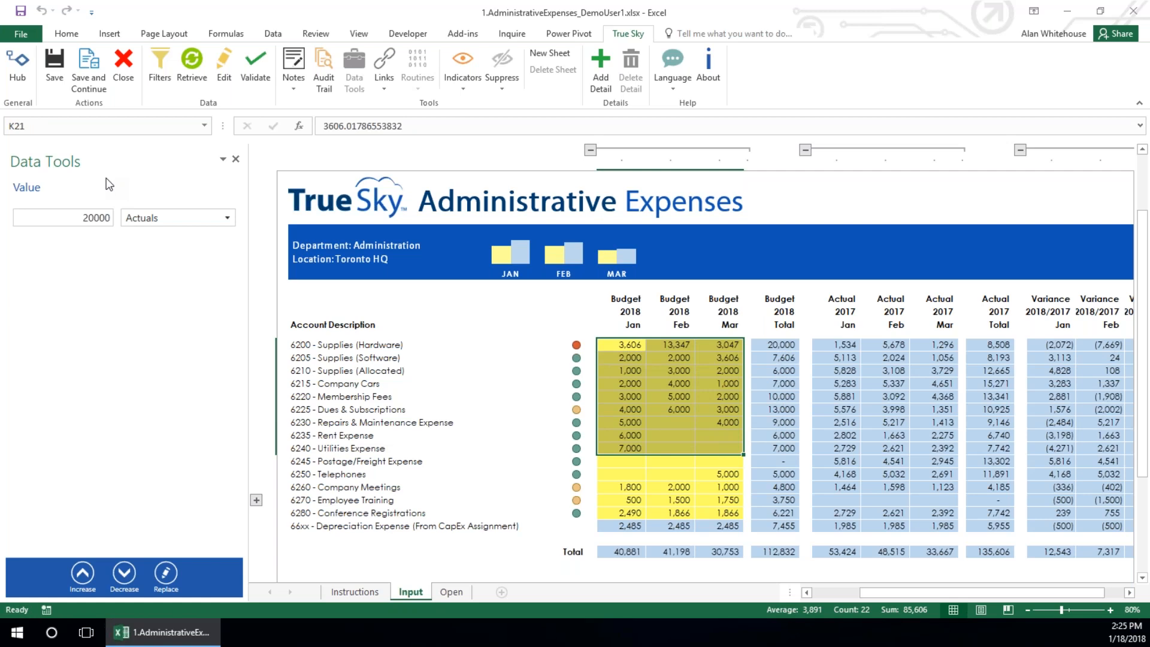
drag(82, 218, 103, 227)
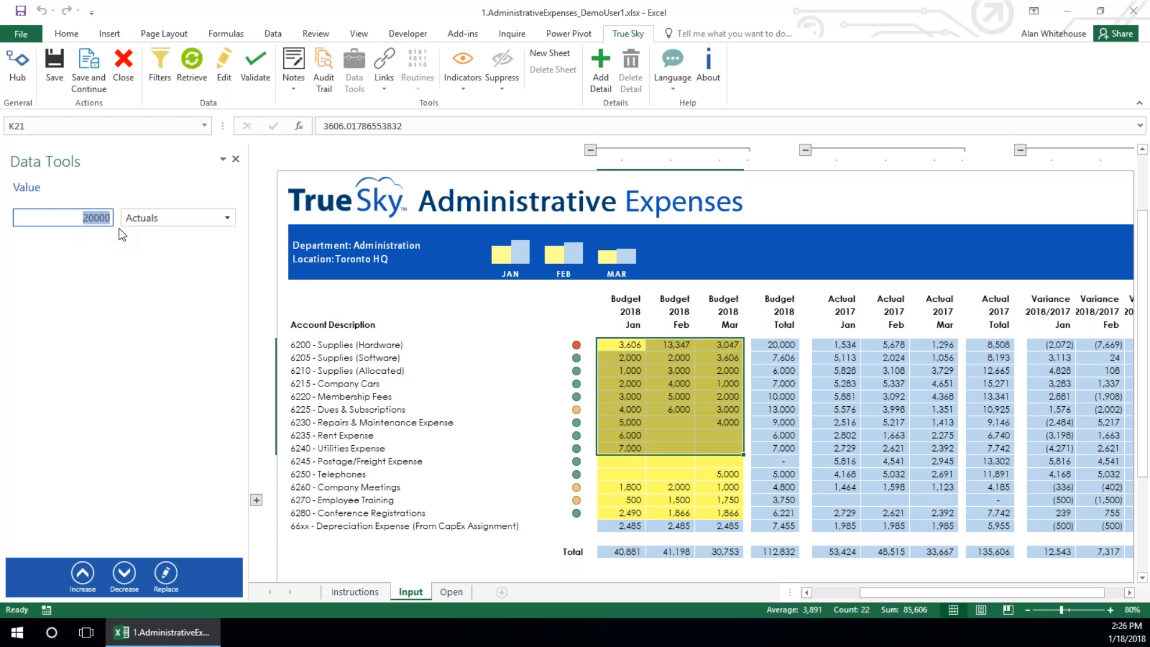
key(BackSpace)
text(25)
key(BackSpace)
key(BackSpace)
text(23.5)
click(194, 221)
click(174, 268)
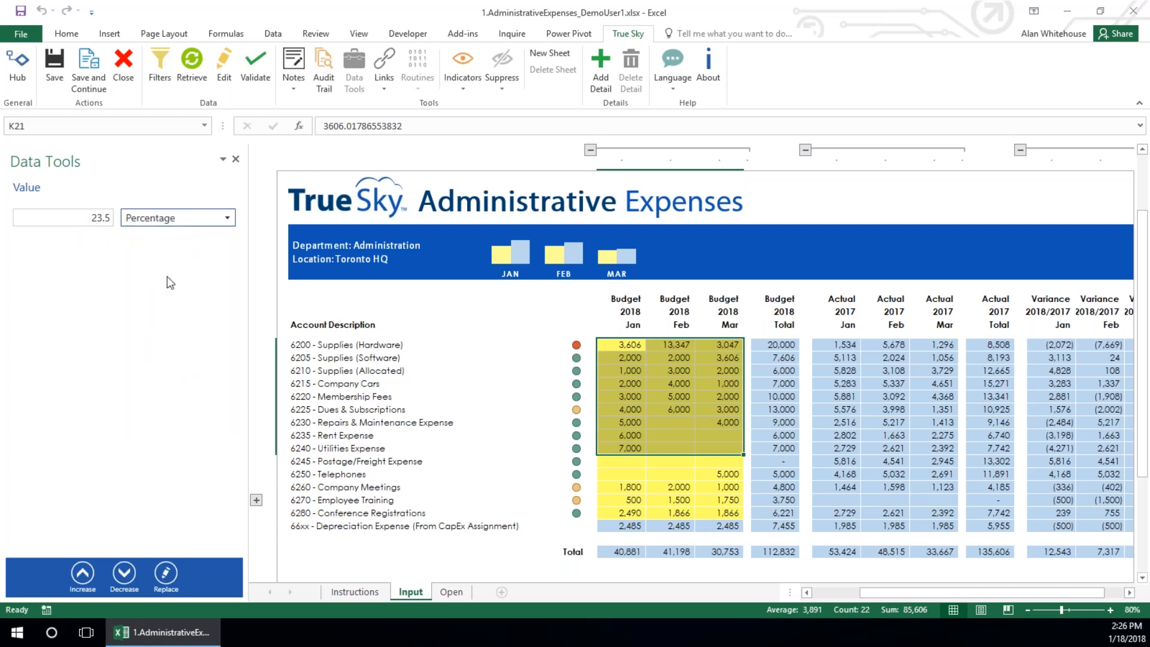
click(123, 581)
click(123, 581)
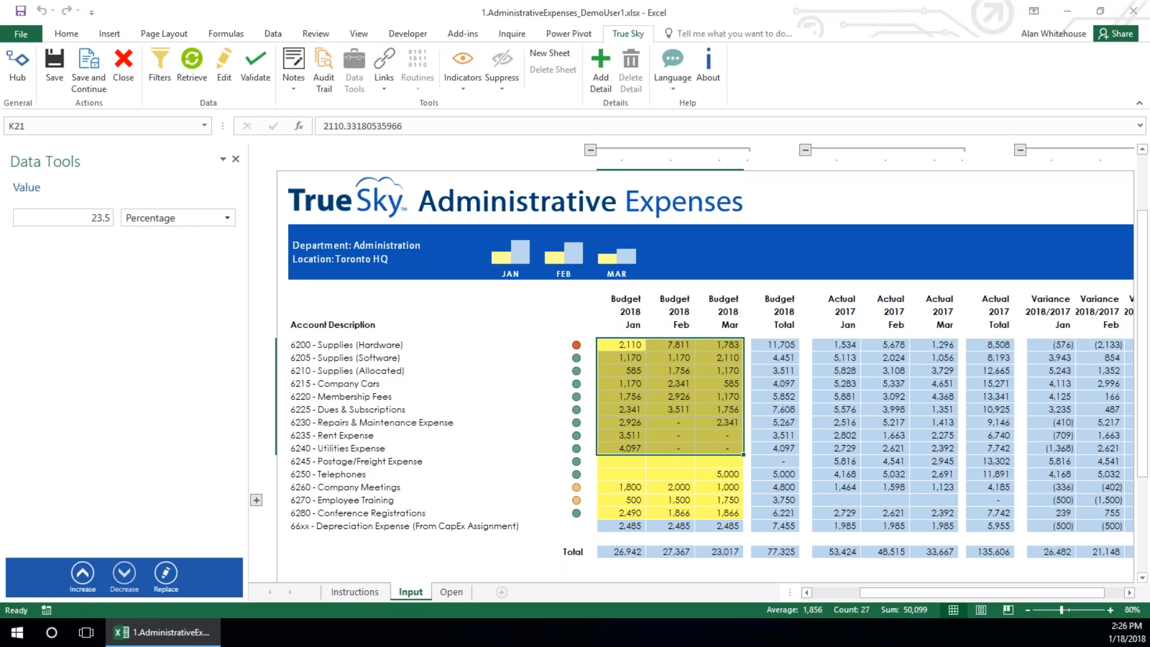
click(122, 575)
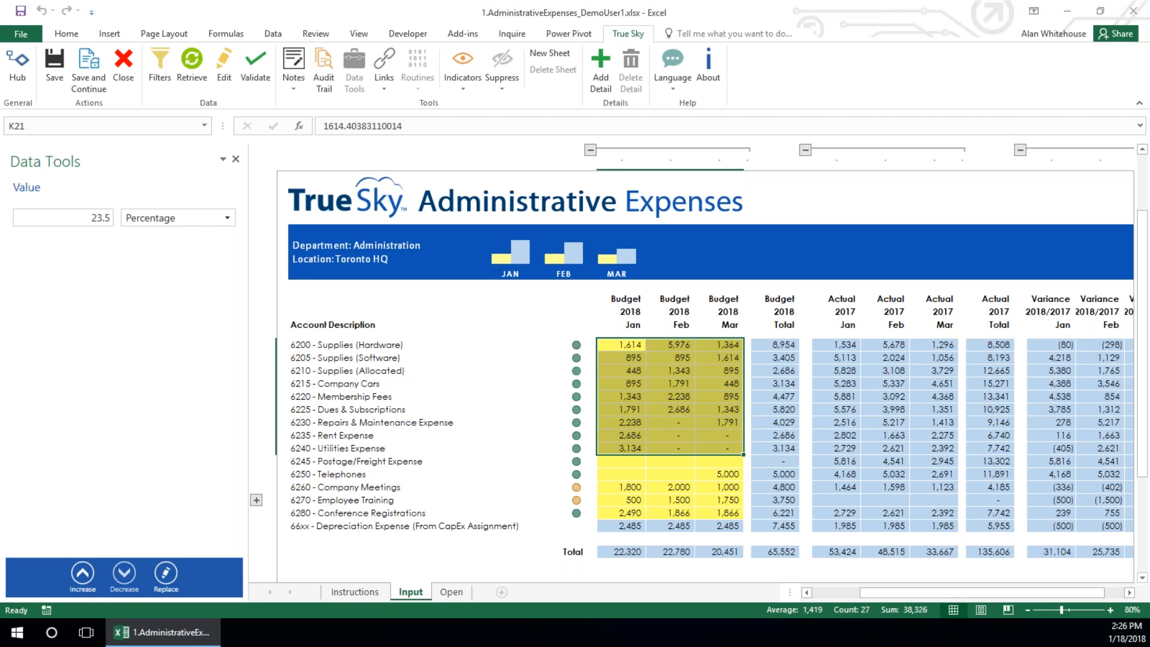
Increase the selected January to March budgets by 1000 percent, and decrease them by the same percentage
double_click(99, 218)
text(1000)
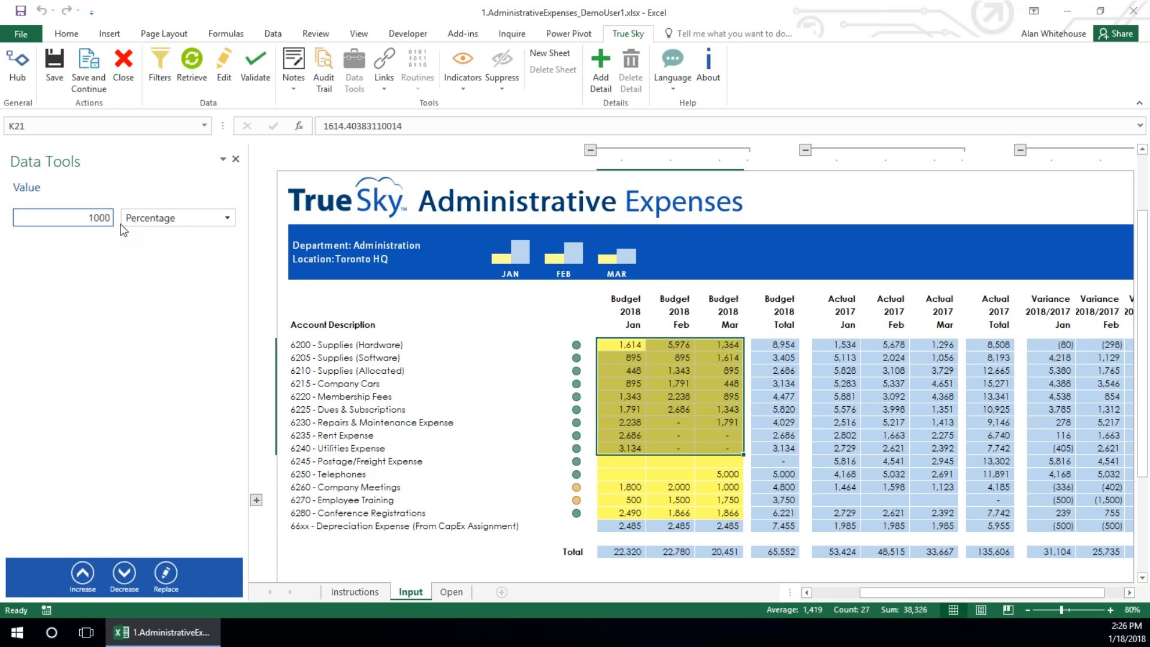
click(84, 575)
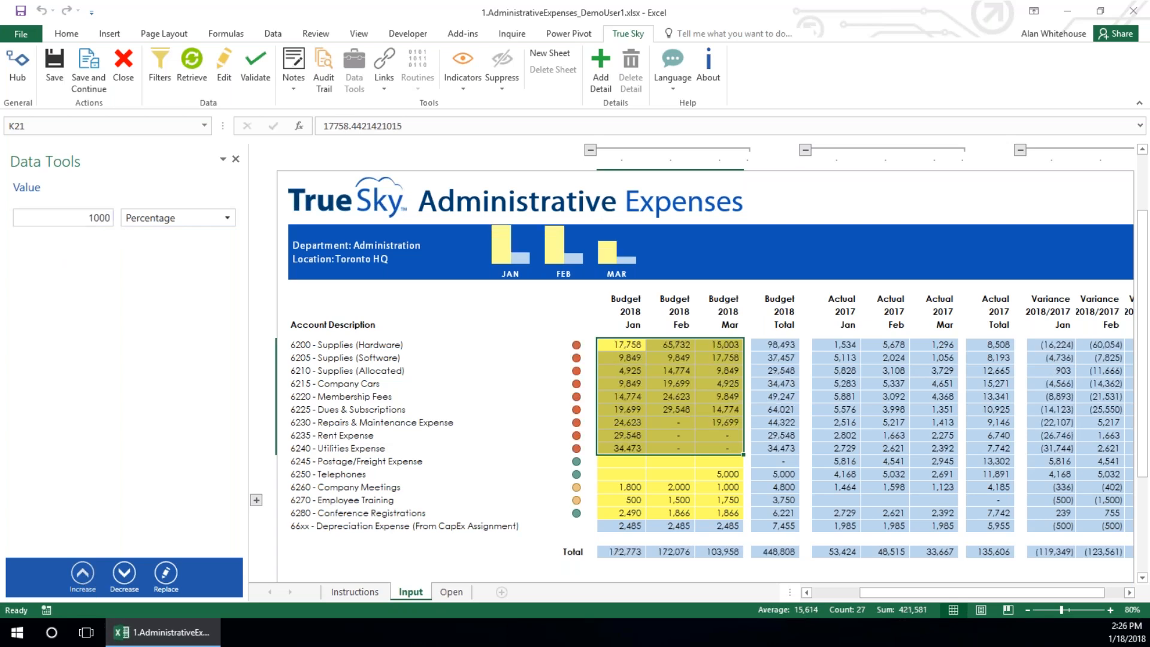
click(124, 574)
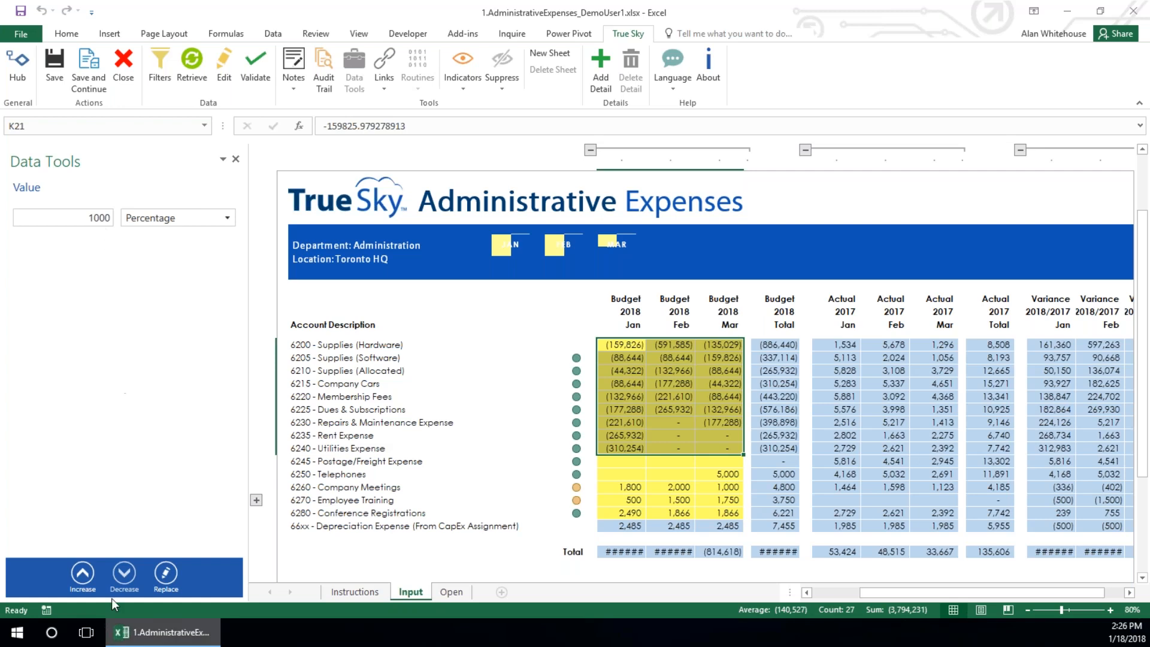
Fill the January to March budgets of Supplies (Hardware) through Utilities Expense with 5,000 copied from the March Telephones budget
click(671, 485)
drag(610, 346, 719, 448)
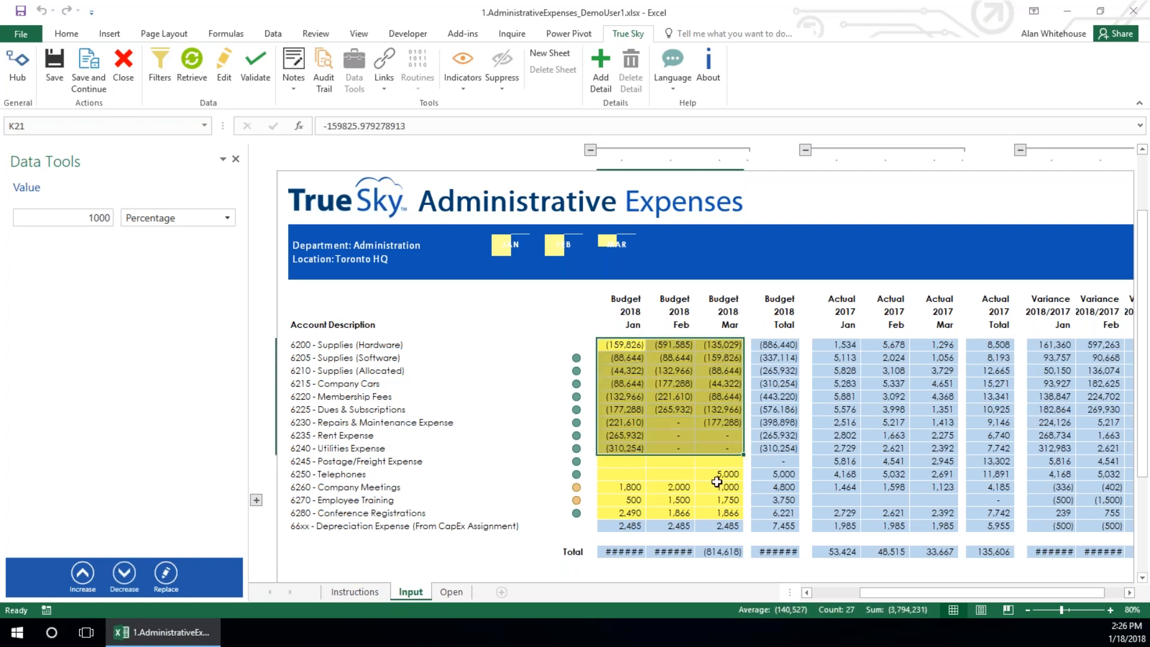
click(719, 474)
key(ctrl+c)
drag(635, 345, 635, 445)
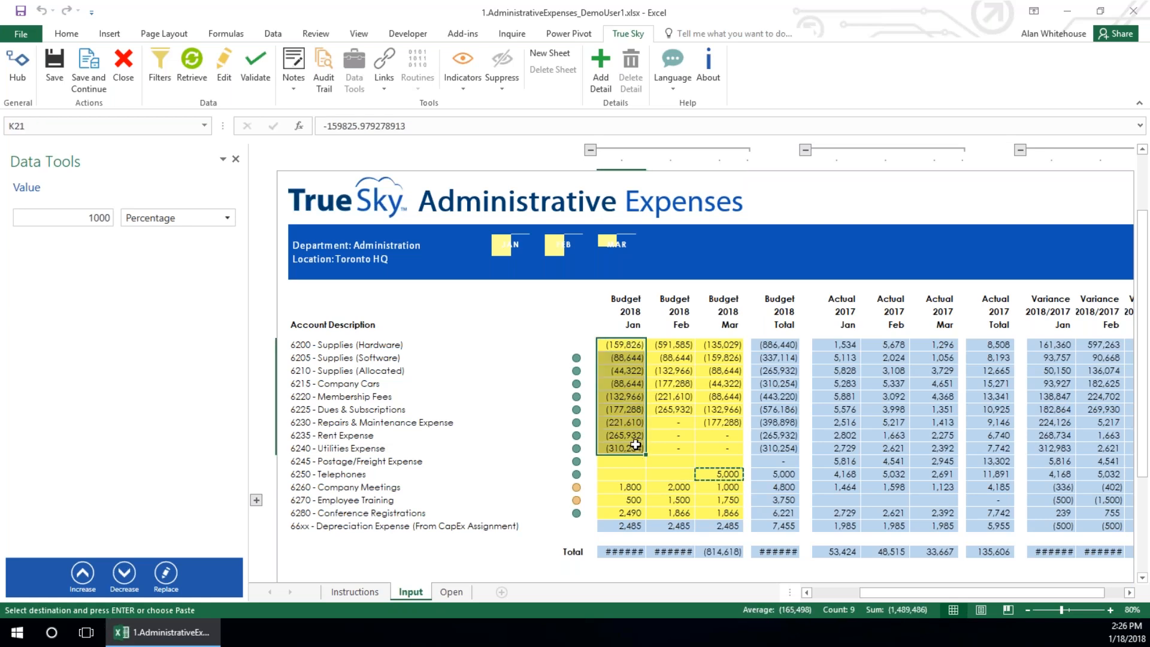
key(ctrl+v)
drag(664, 345, 621, 448)
key(ctrl+c)
drag(670, 346, 683, 449)
key(ctrl+v)
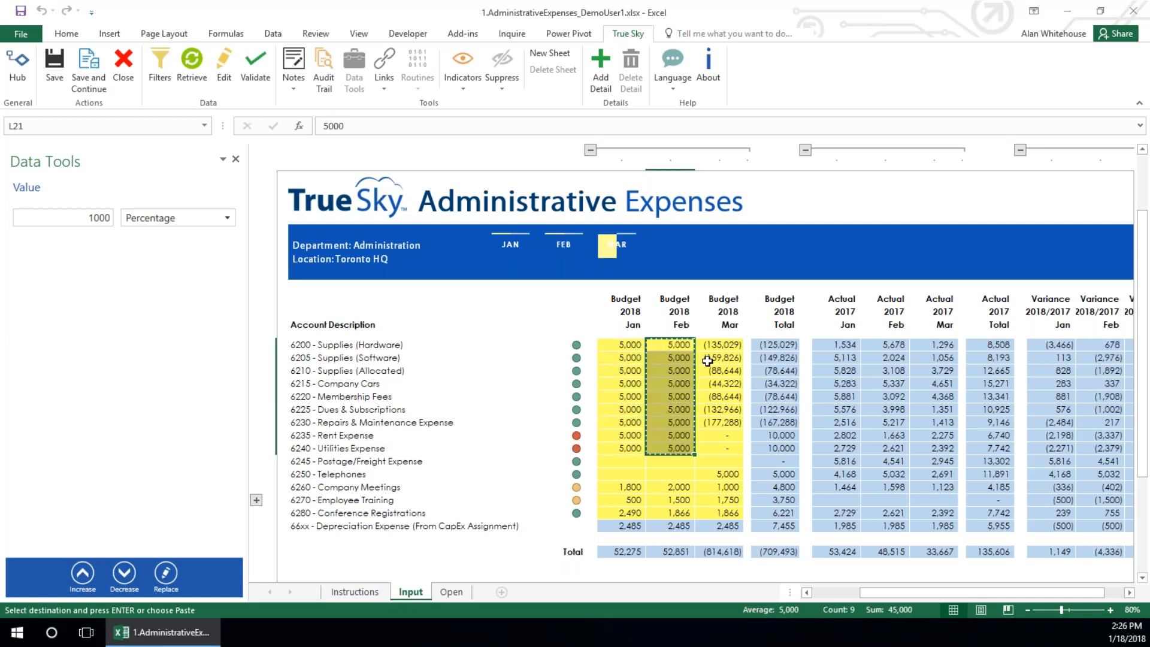
drag(712, 347, 720, 450)
key(ctrl+v)
Increase every January to March budget from Supplies (Hardware) through Utilities Expense by 1000 using the Value method
click(171, 219)
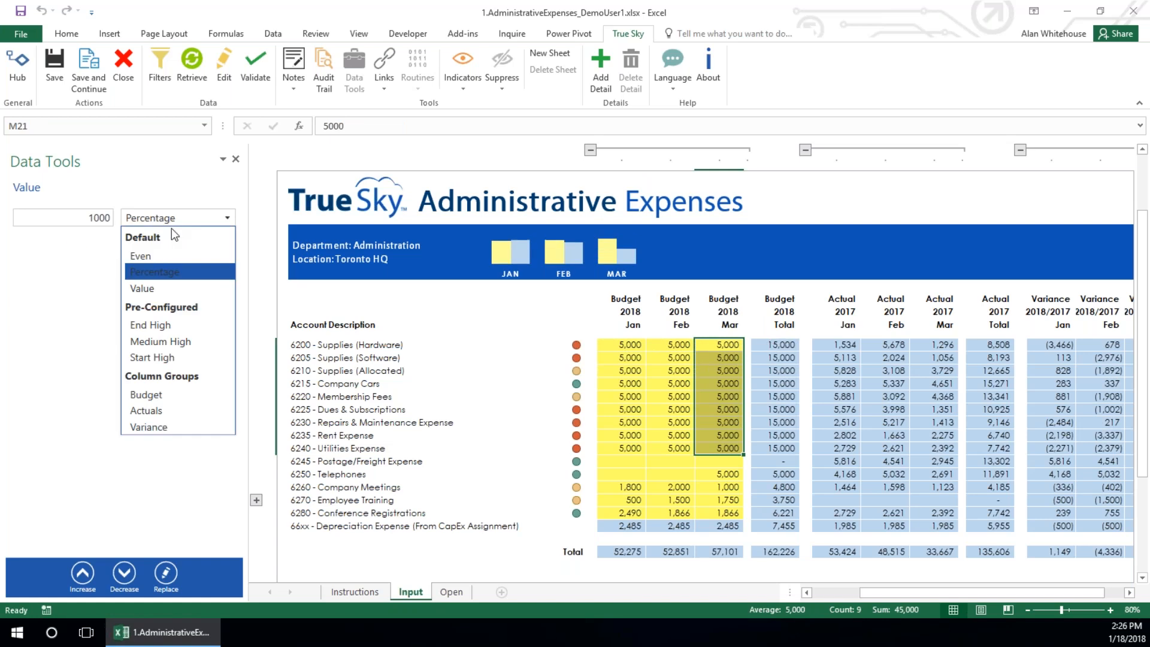
click(146, 288)
drag(611, 346, 719, 449)
click(83, 573)
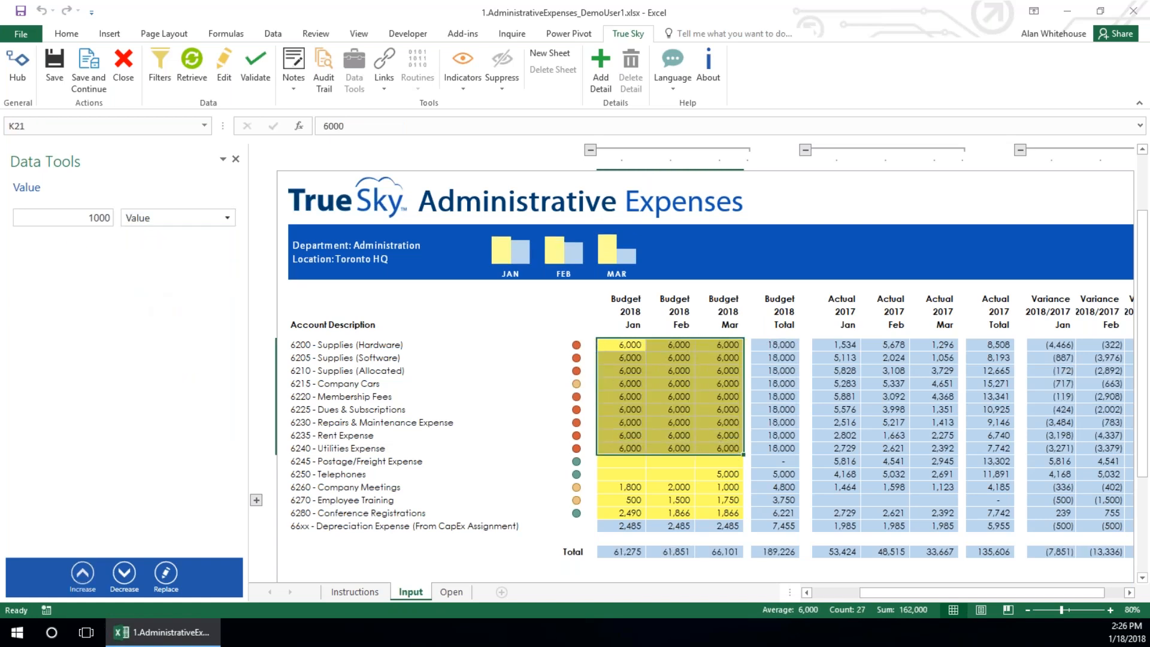
Decrease the same block of budgets in steps of 1000 down to 4,000 each and close Data Tools
click(124, 573)
click(124, 573)
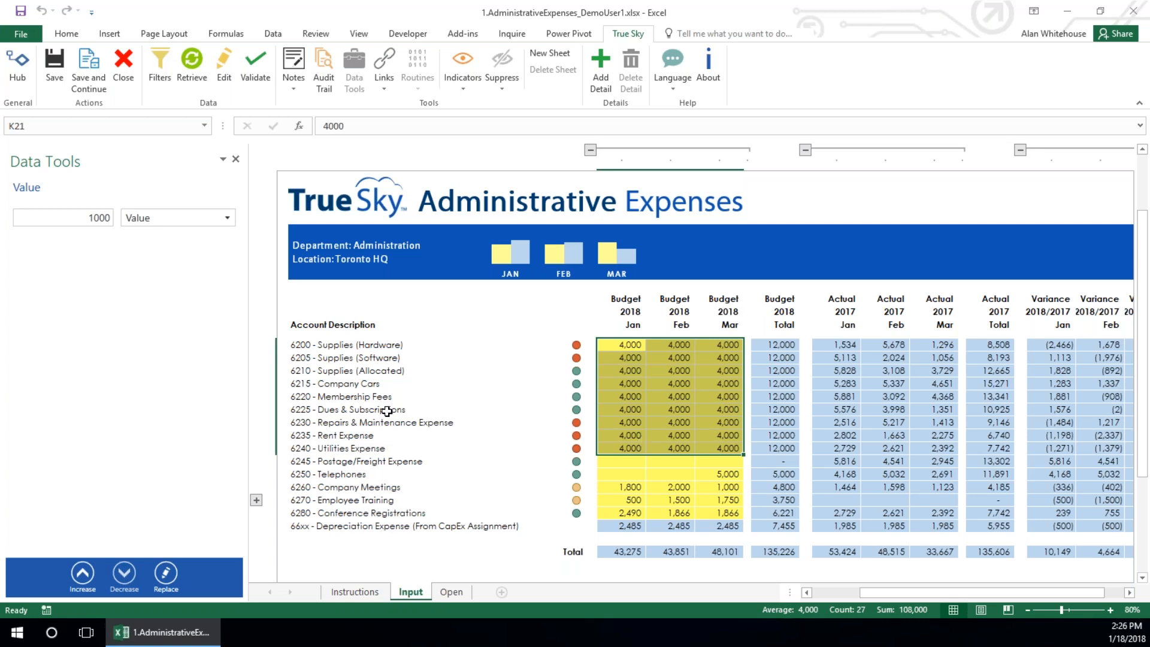
click(236, 161)
click(377, 399)
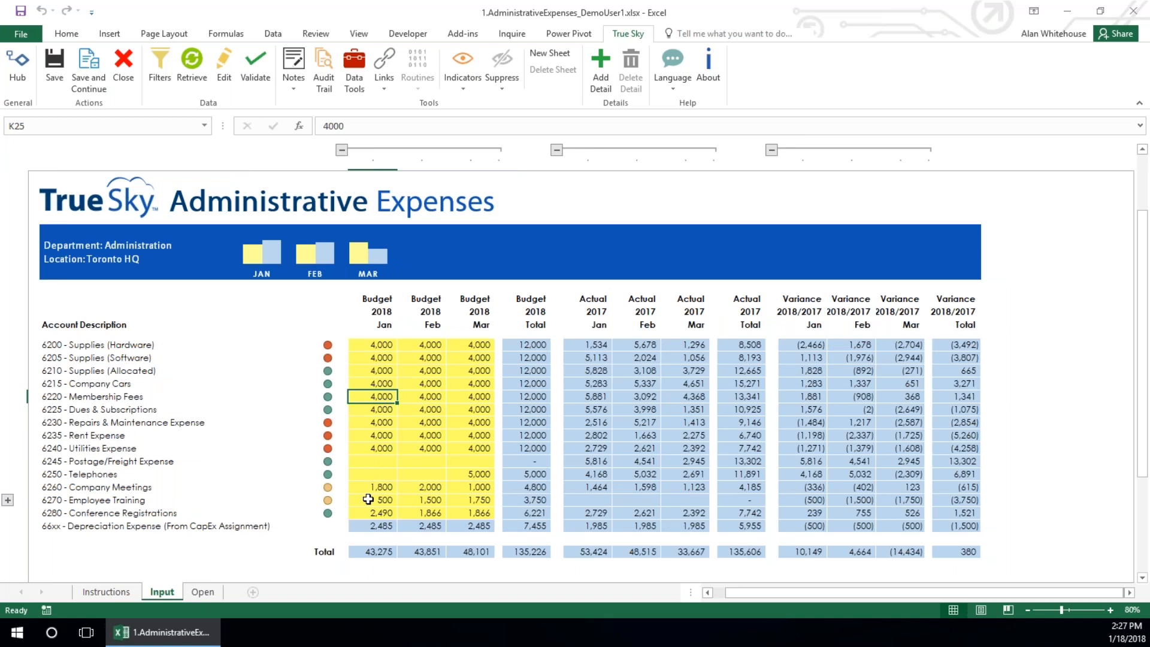
Expand the Employee Training account and add a detail line named "My Next Training Class" below its existing lines
click(339, 500)
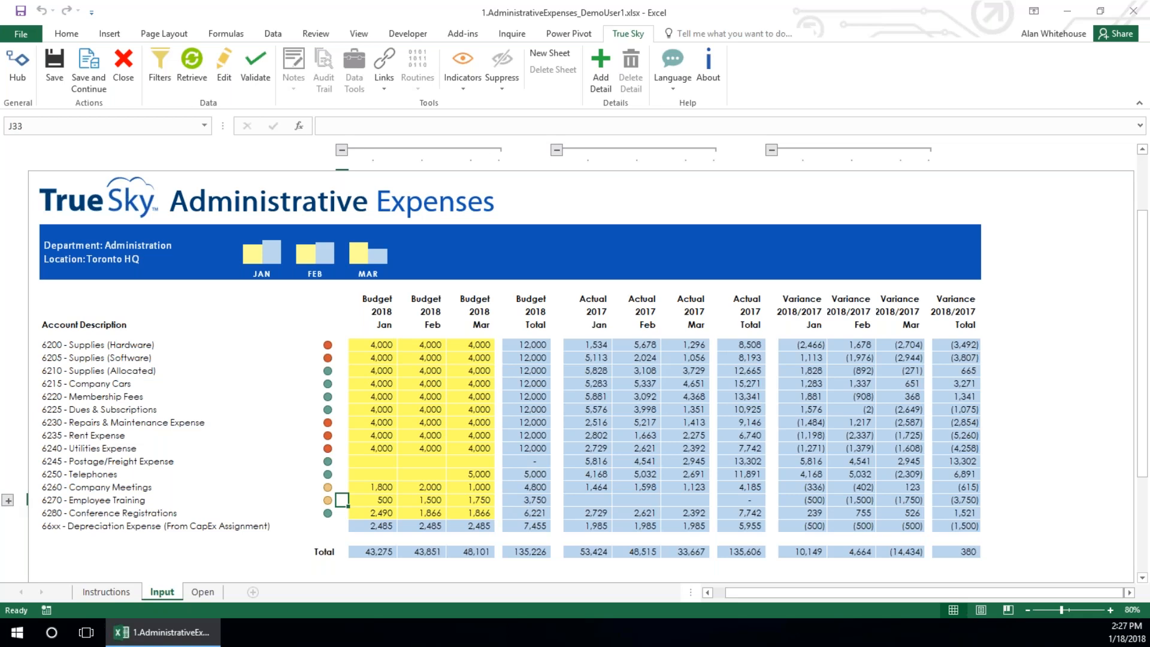
click(7, 500)
scroll(411, 419, down, 3)
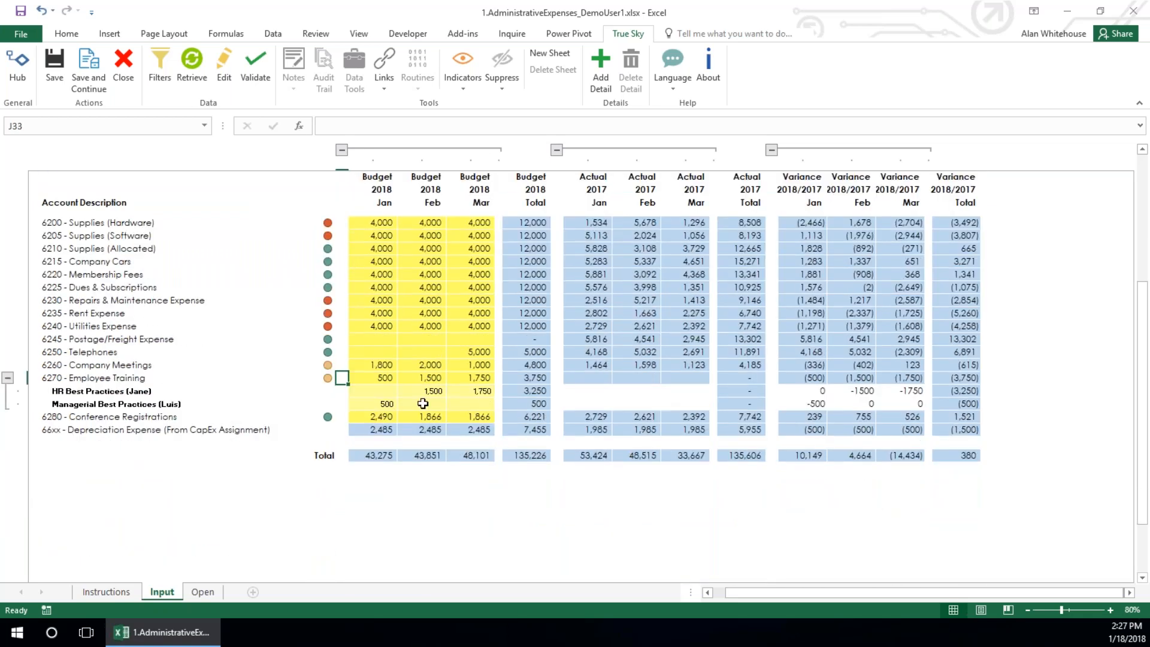
click(423, 404)
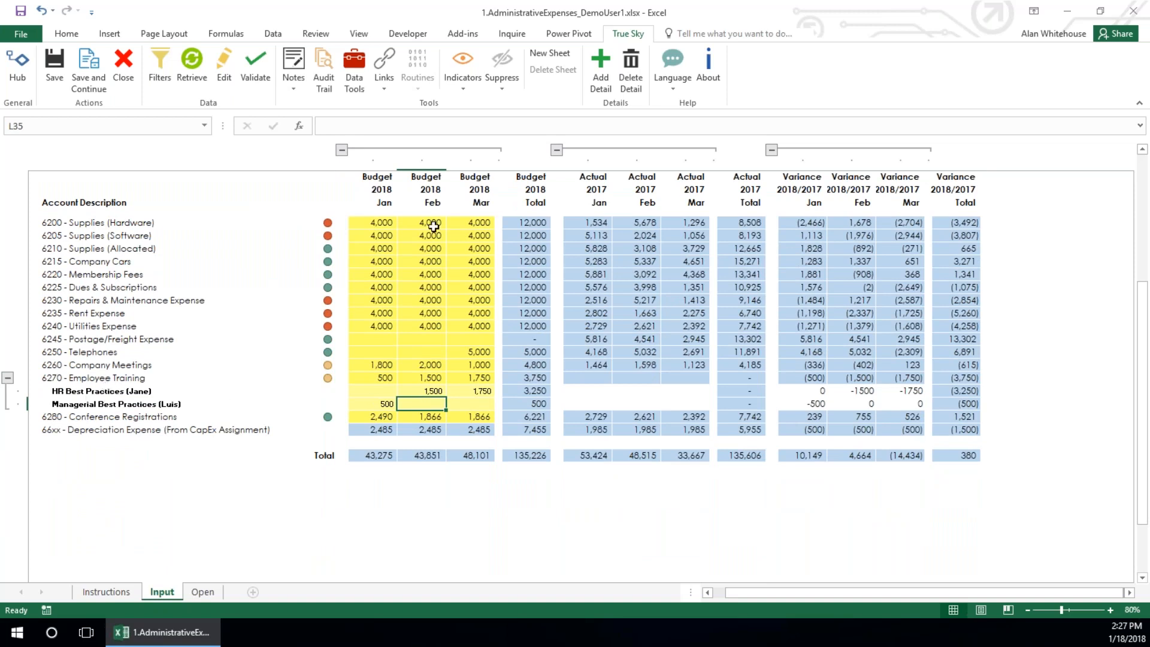
click(599, 71)
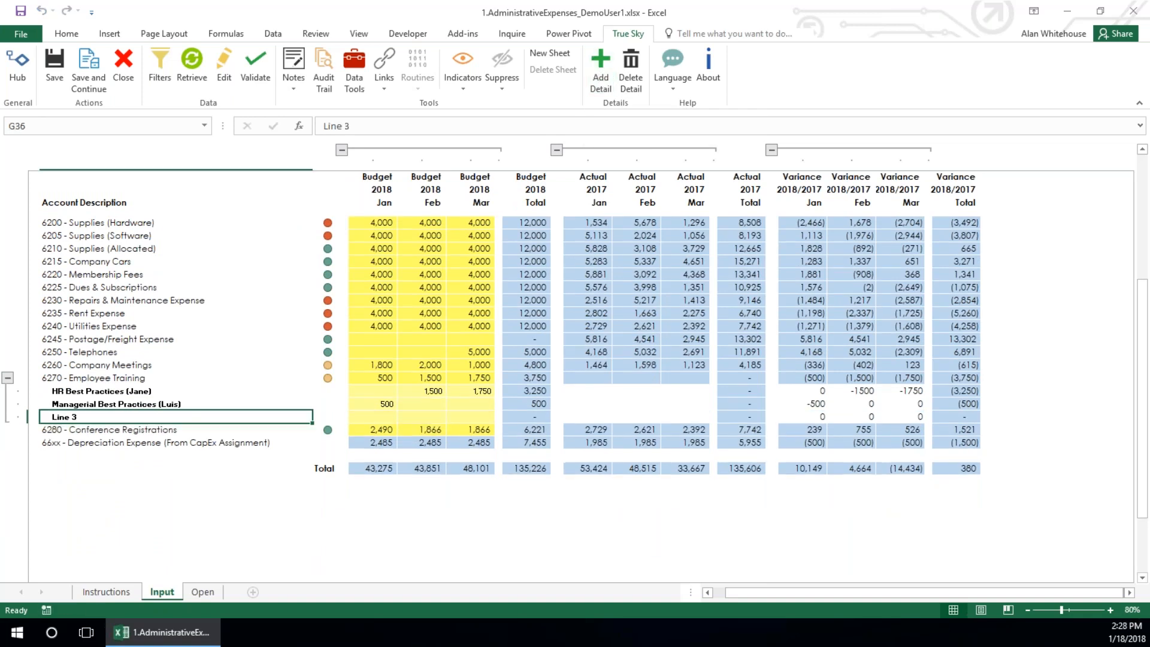
text(My Ne)
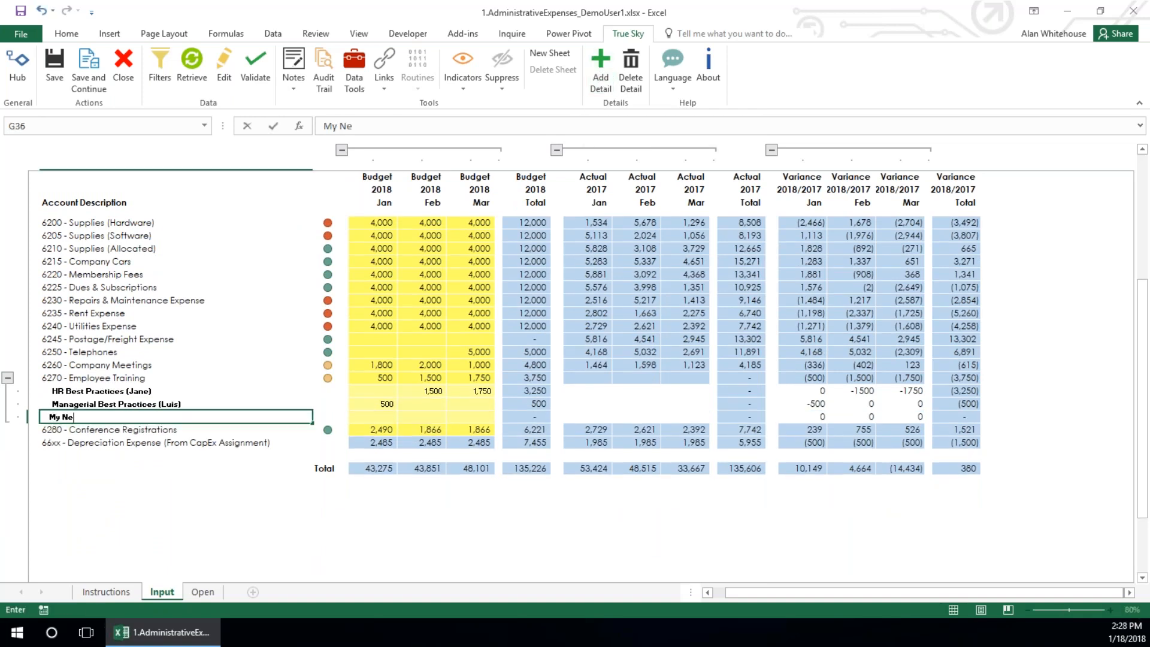
text(xt Training Class)
key(Tab)
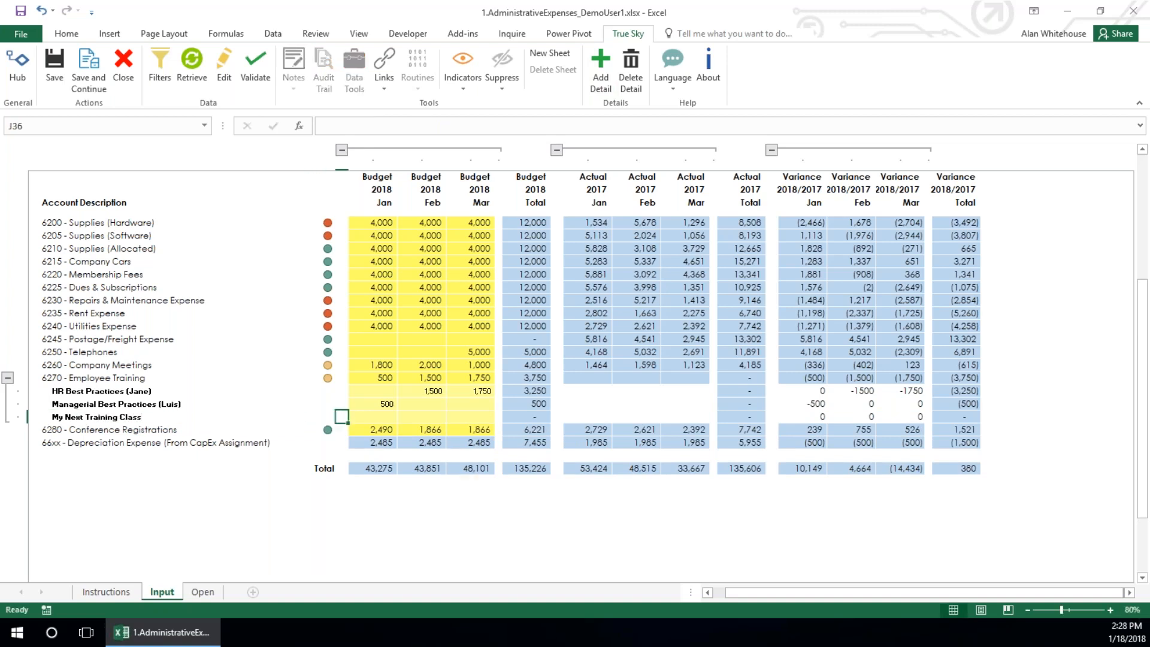
Enter 2500 as the February budget of My Next Training Class and save the figures
key(Tab)
text(2500)
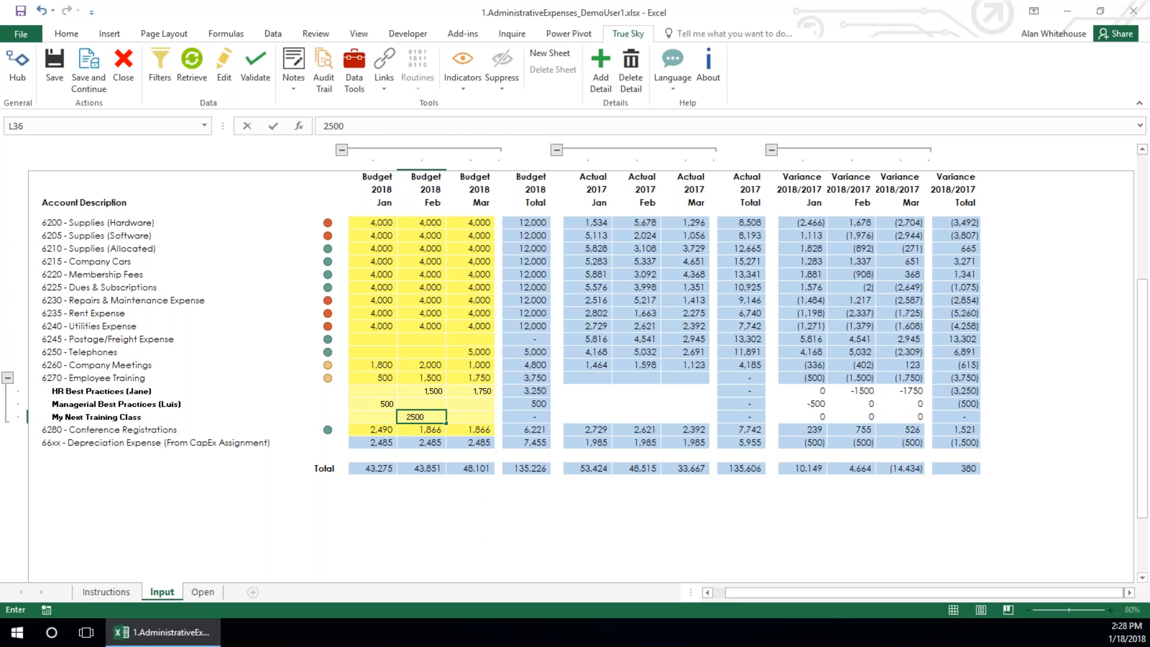
key(Return)
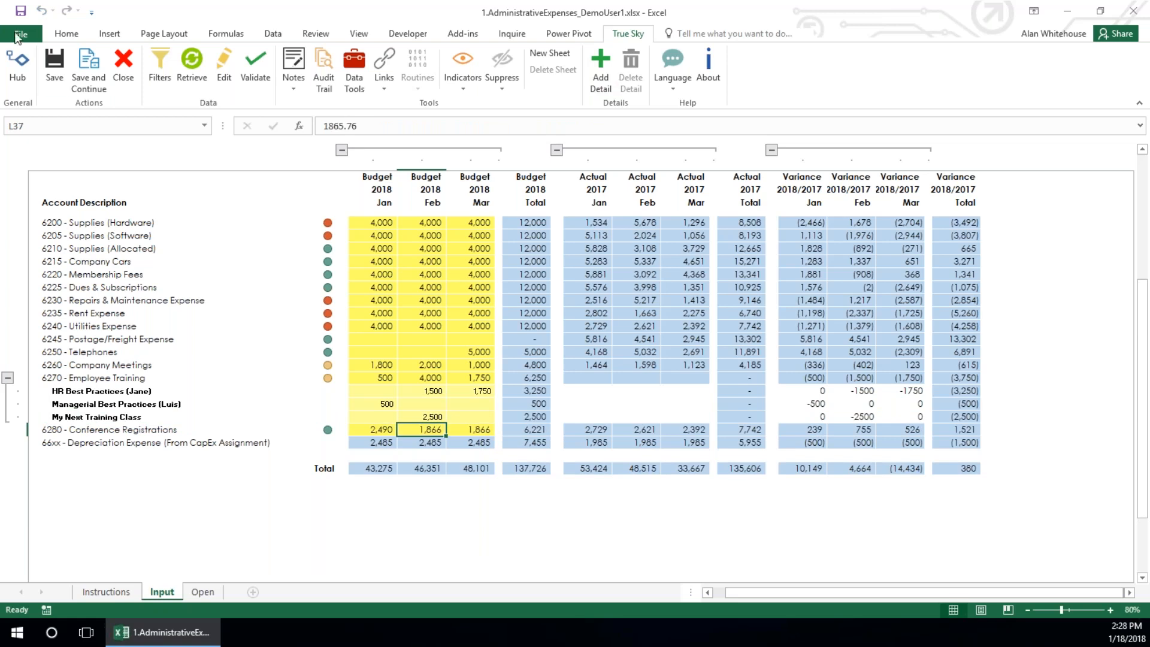
click(54, 78)
scroll(147, 349, up, 2)
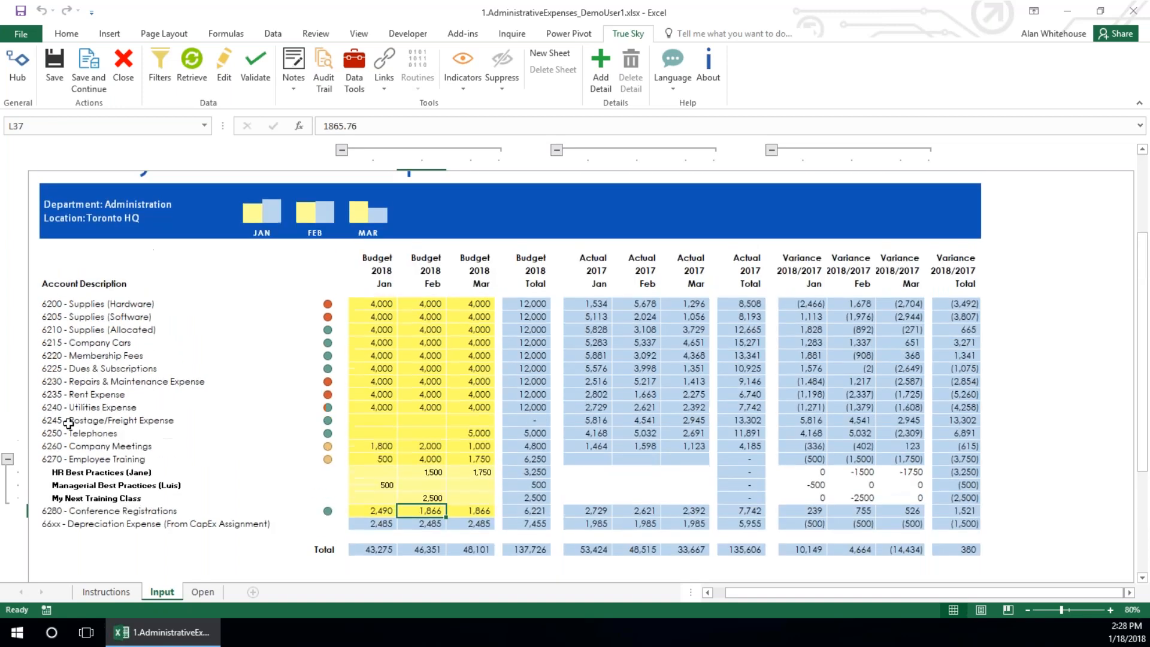
Examine how the January Employee Training budget sums its detail lines, with the lines expanded and collapsed
click(7, 460)
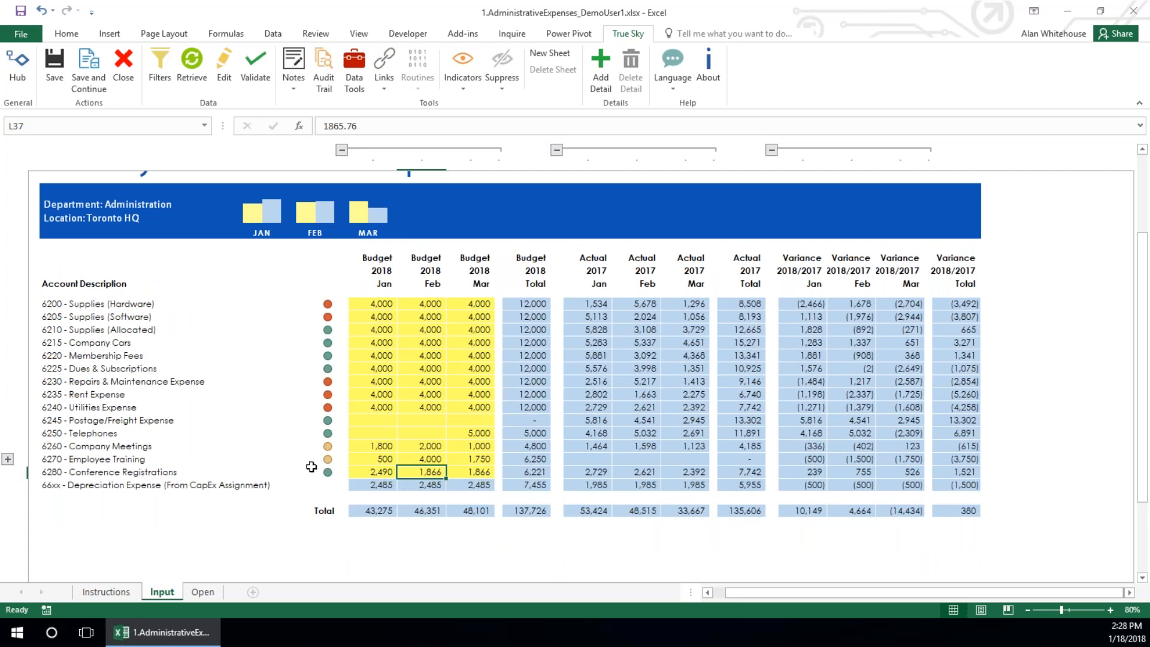
click(387, 459)
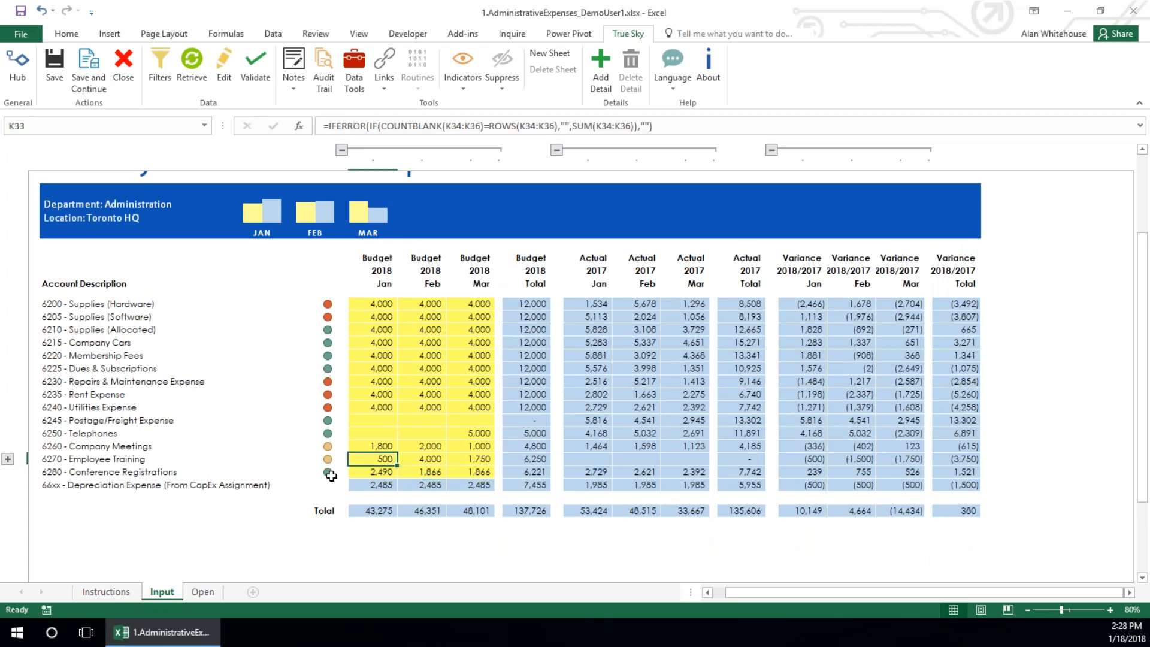
click(7, 459)
click(118, 473)
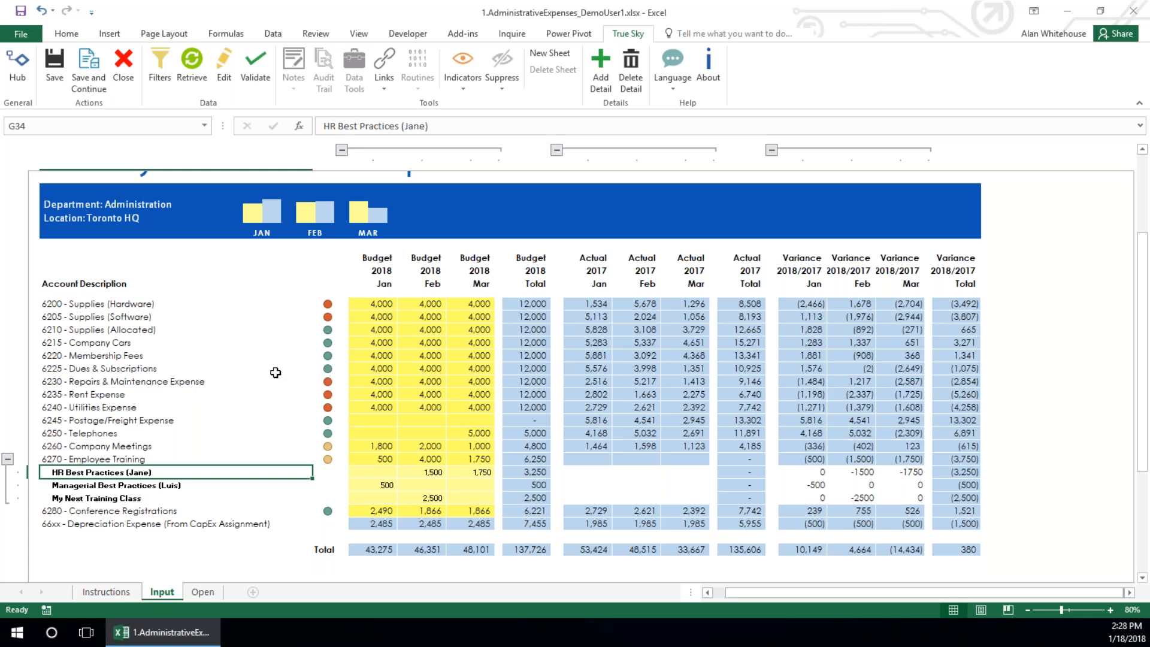
click(8, 461)
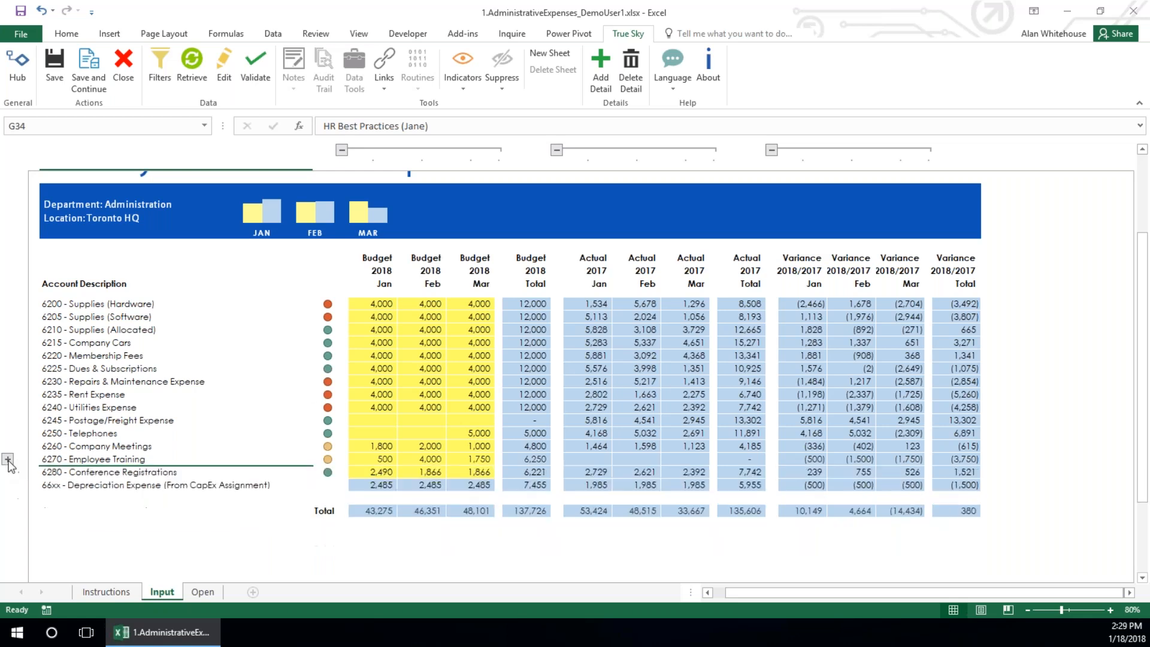
click(373, 459)
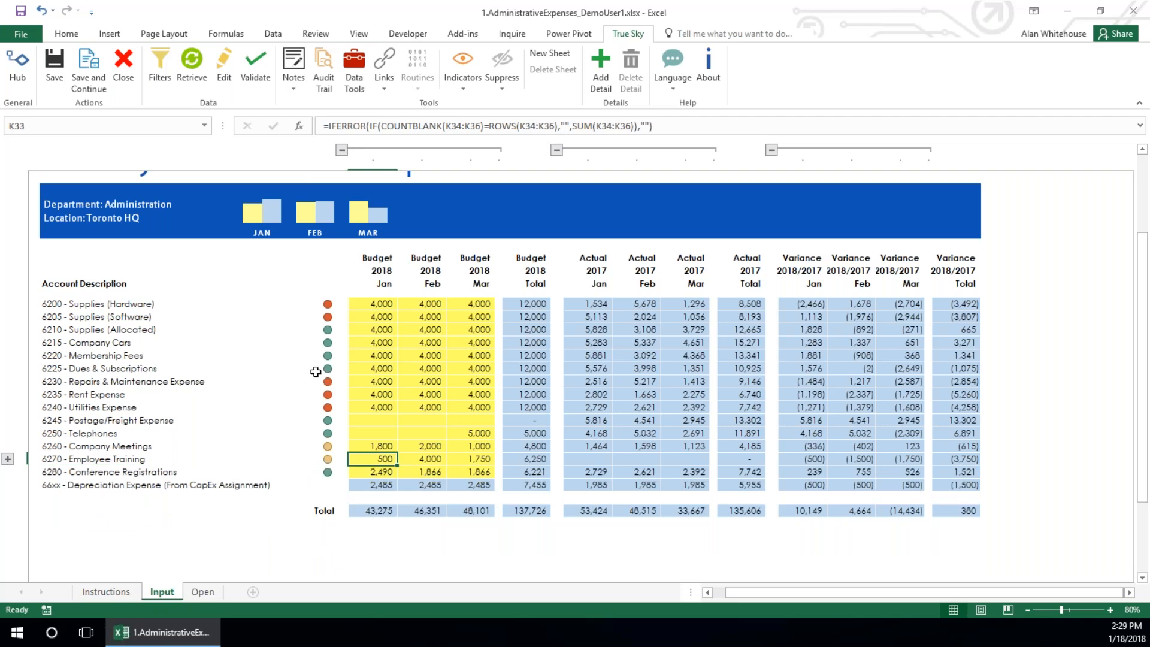
Examine the coloured status indicators beside the accounts from Supplies (Software) to Company Meetings against their January to March budgets
click(341, 315)
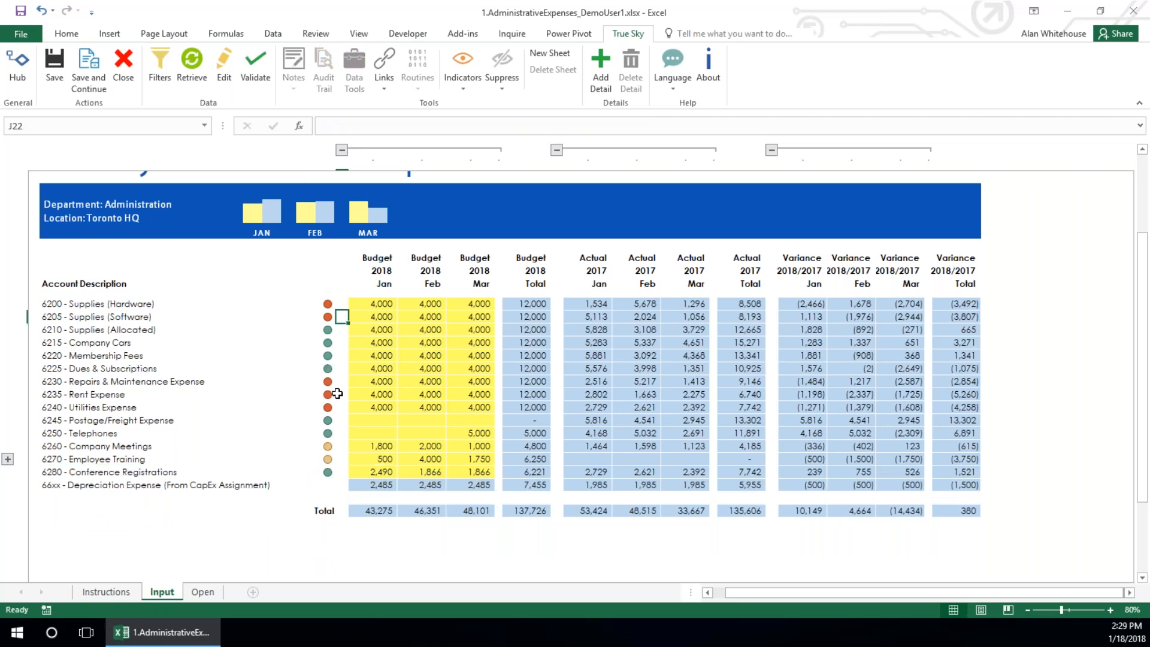
click(341, 368)
click(341, 446)
click(342, 318)
drag(369, 366, 473, 369)
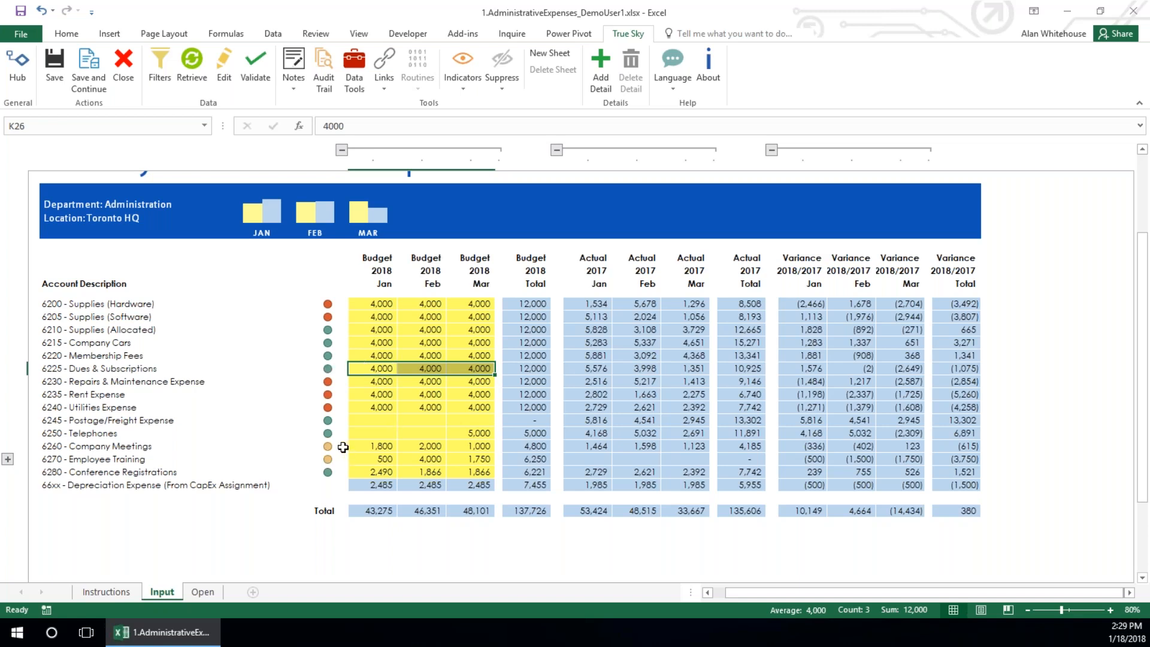
click(343, 447)
click(341, 407)
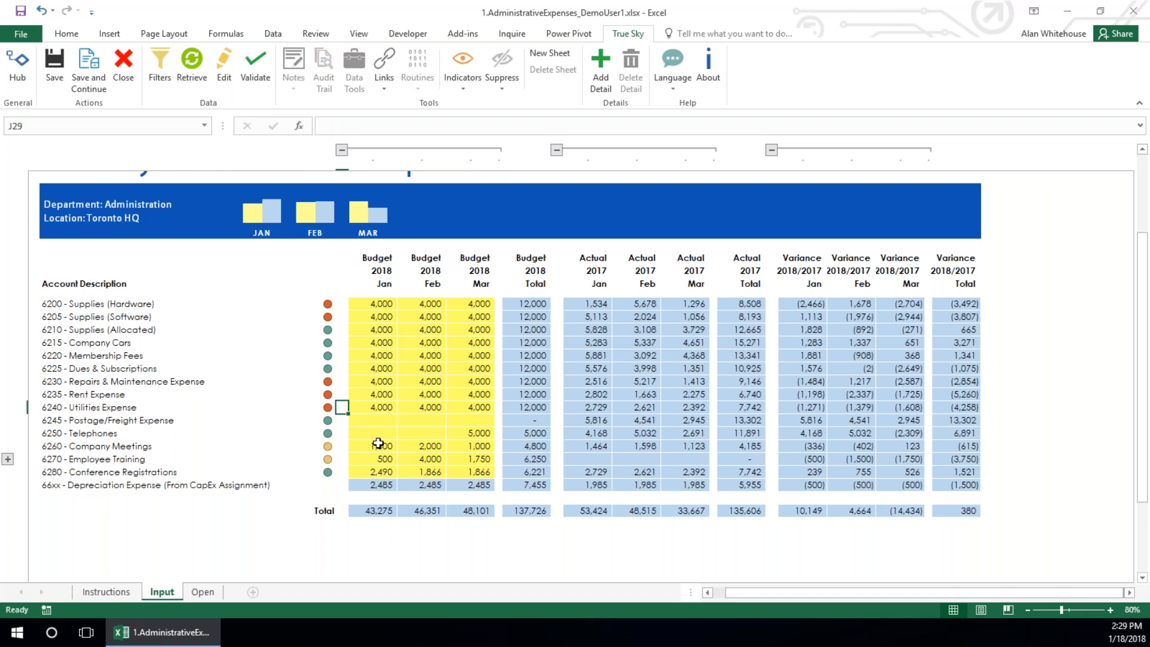
Validate the sheet, review the alerts for cells I21, I22 and I27, and close the Validation Alerts
click(255, 67)
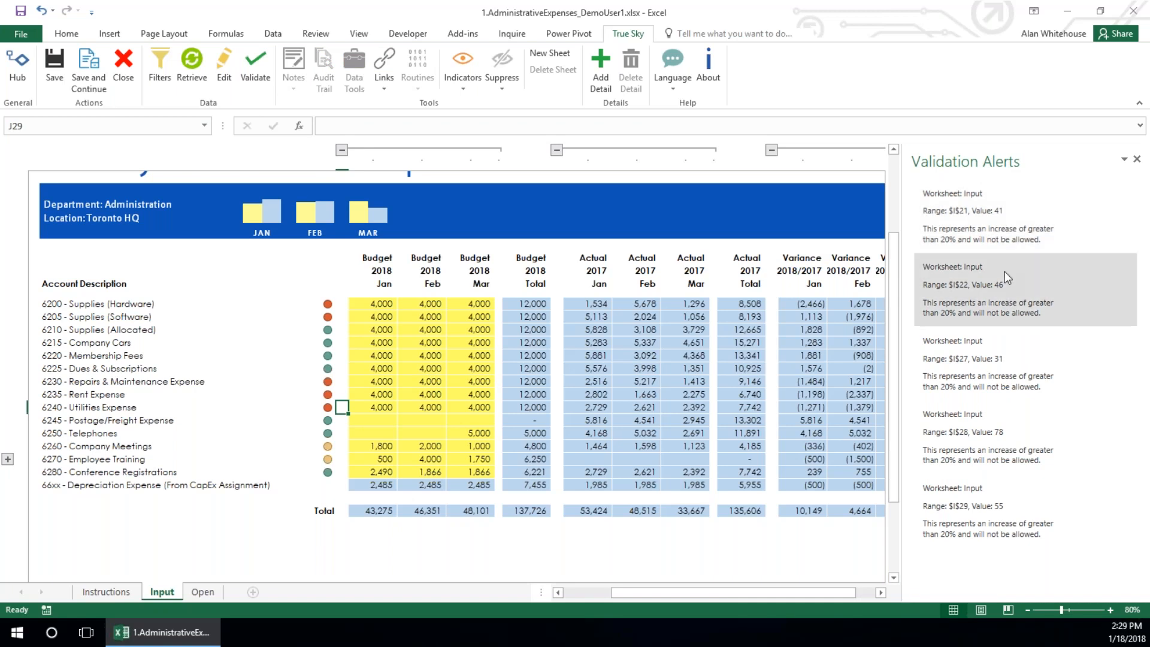
click(949, 234)
click(961, 286)
click(951, 365)
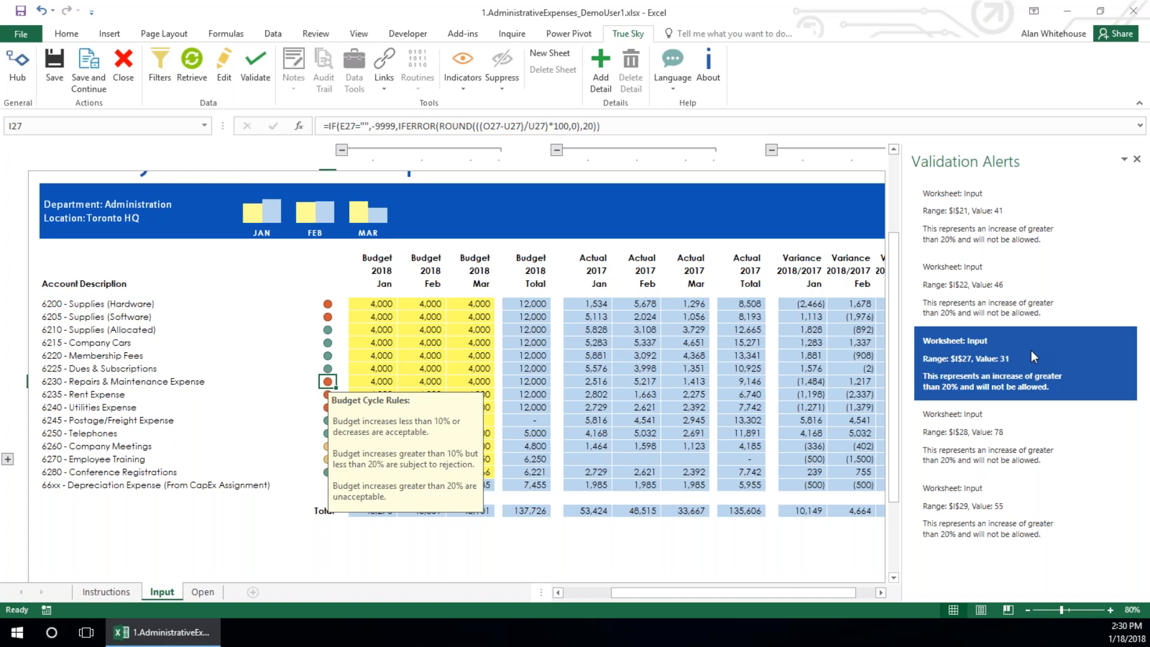
click(1137, 159)
Compare the January Supplies (Hardware) budget with the 2017 actuals and their overall total
click(364, 305)
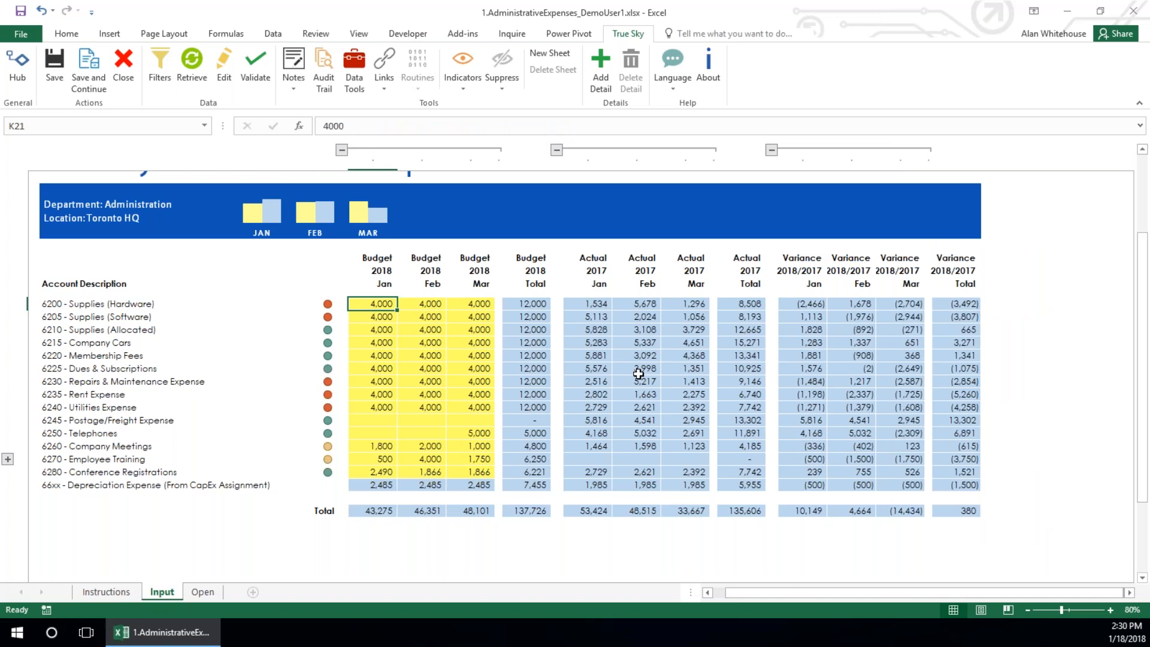
click(603, 330)
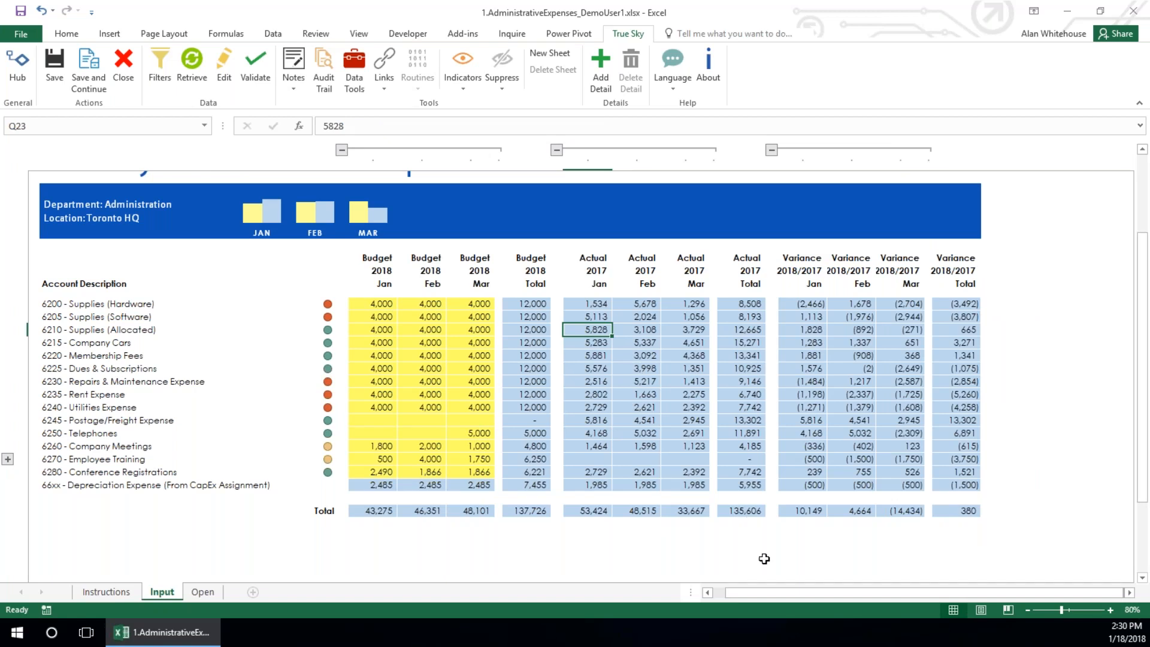
click(731, 513)
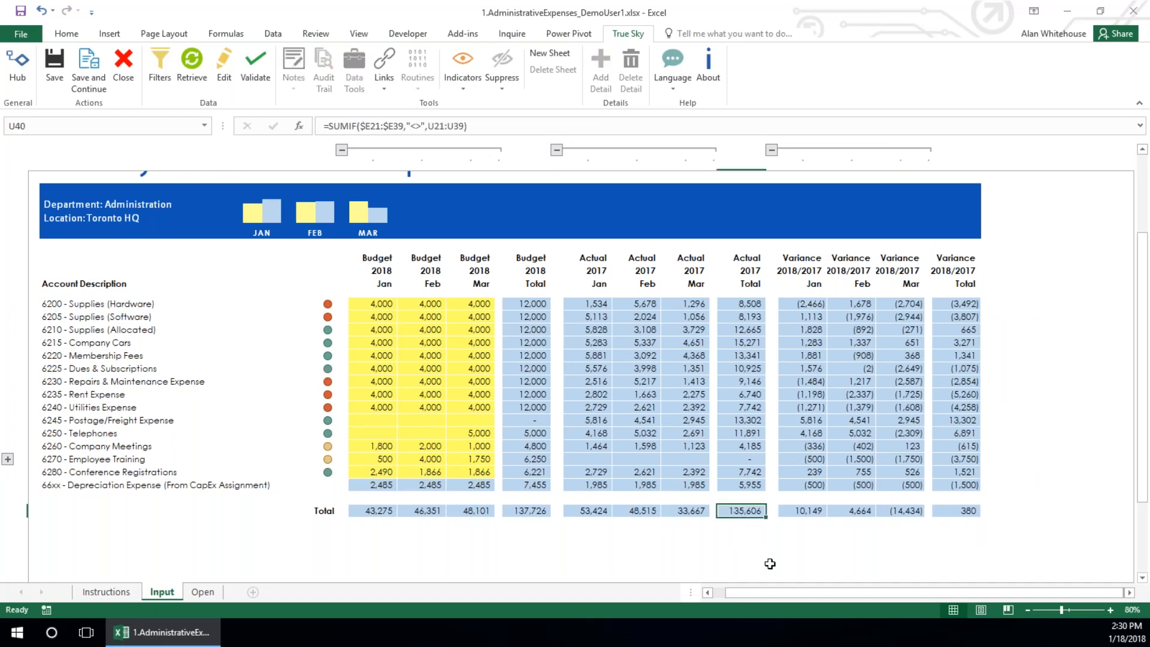
Open the linked Purchasing Transactions (All Accounts) list from the January 2017 Supplies (Software) actual and enlarge its window
click(590, 318)
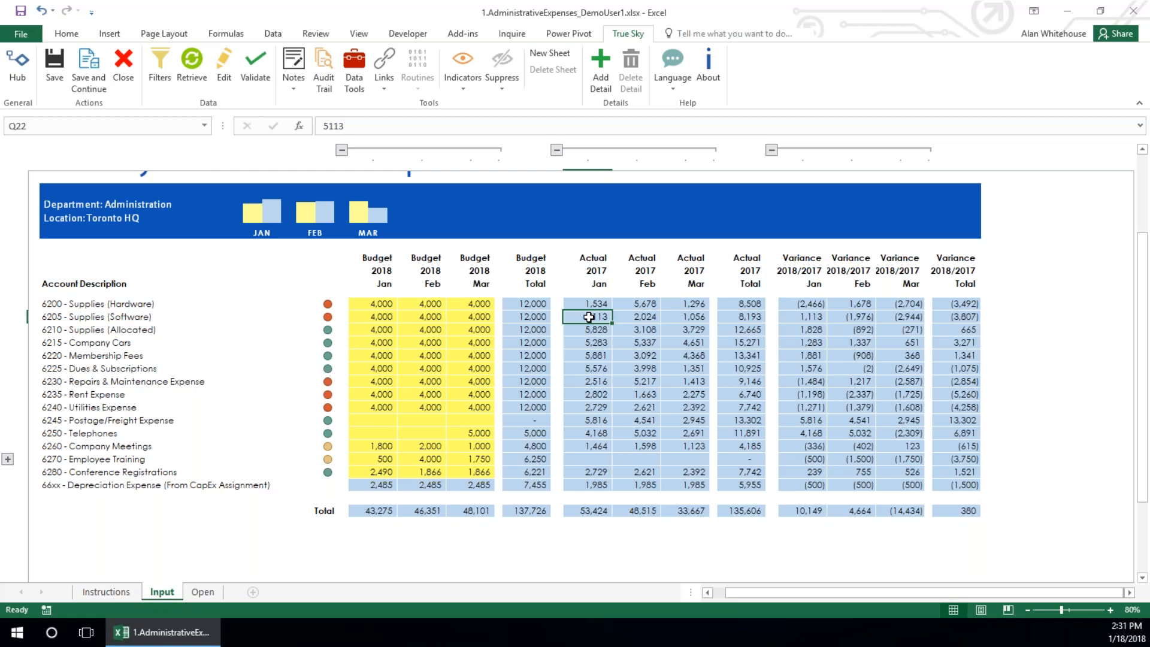
click(385, 79)
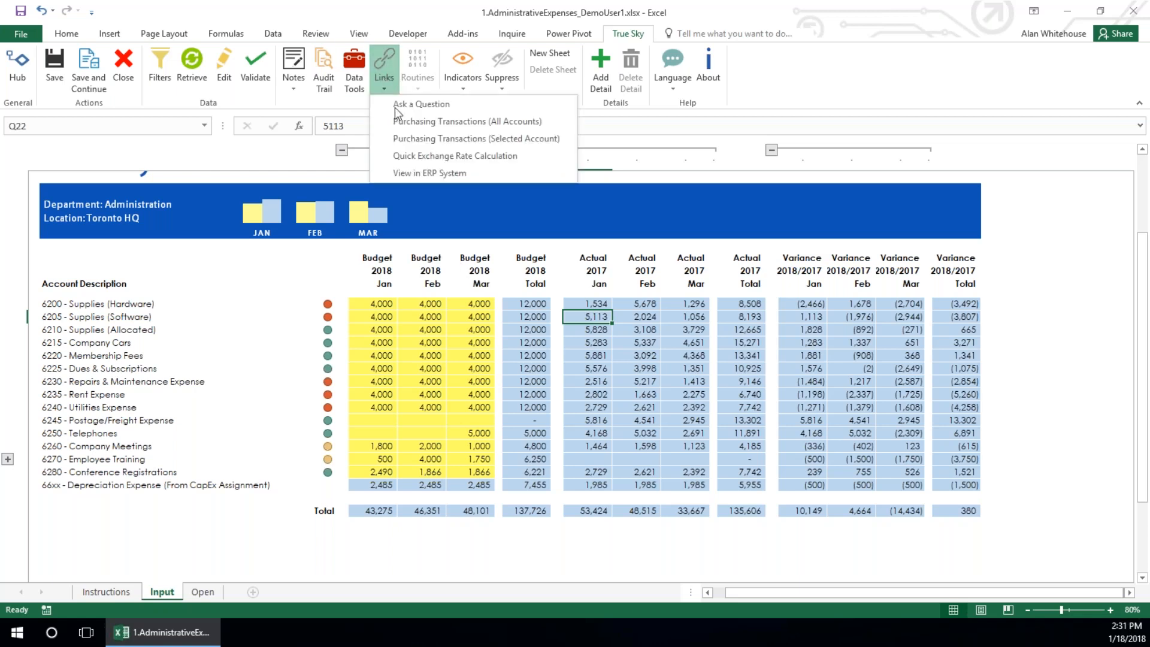
click(420, 124)
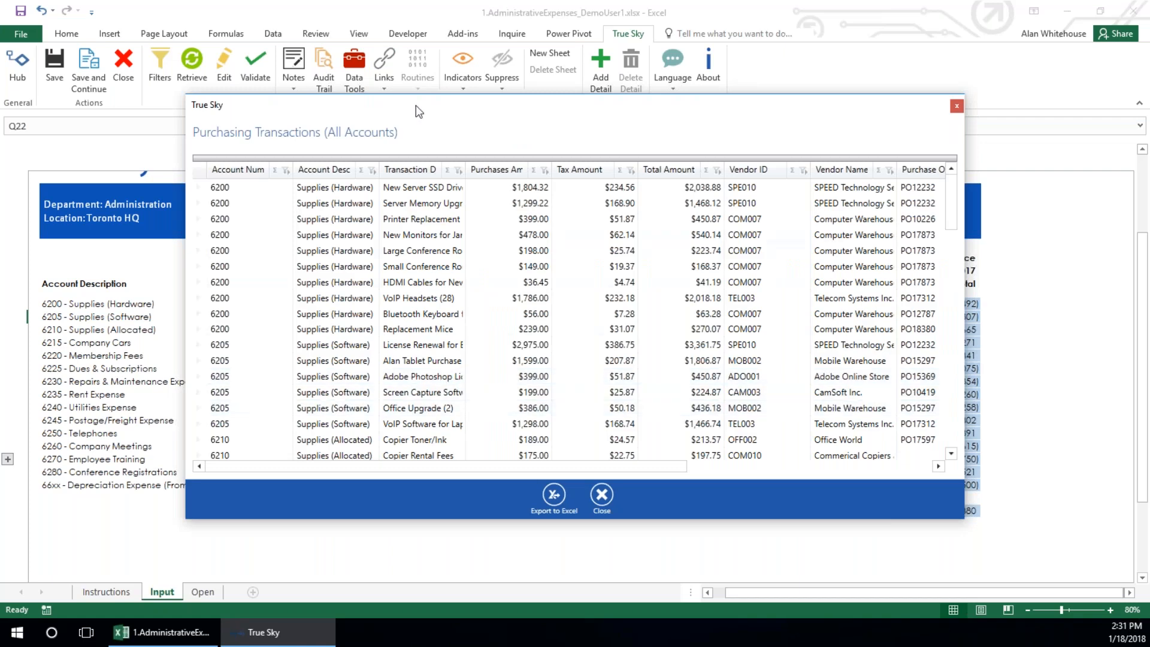
drag(404, 104, 323, 66)
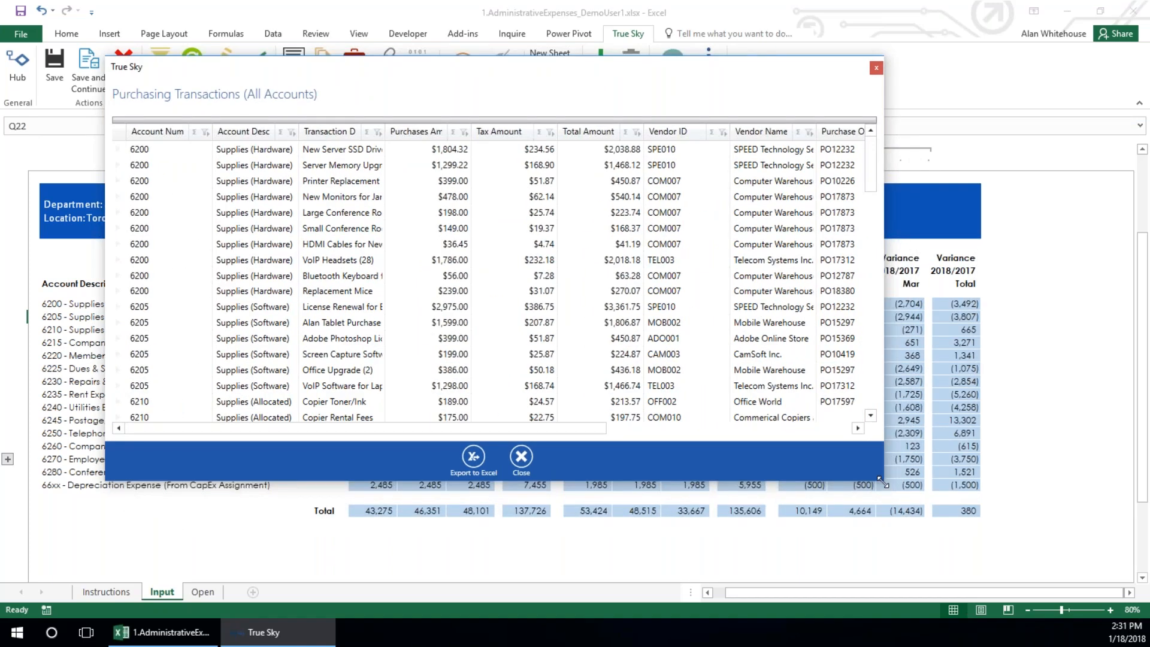
drag(880, 479, 1115, 592)
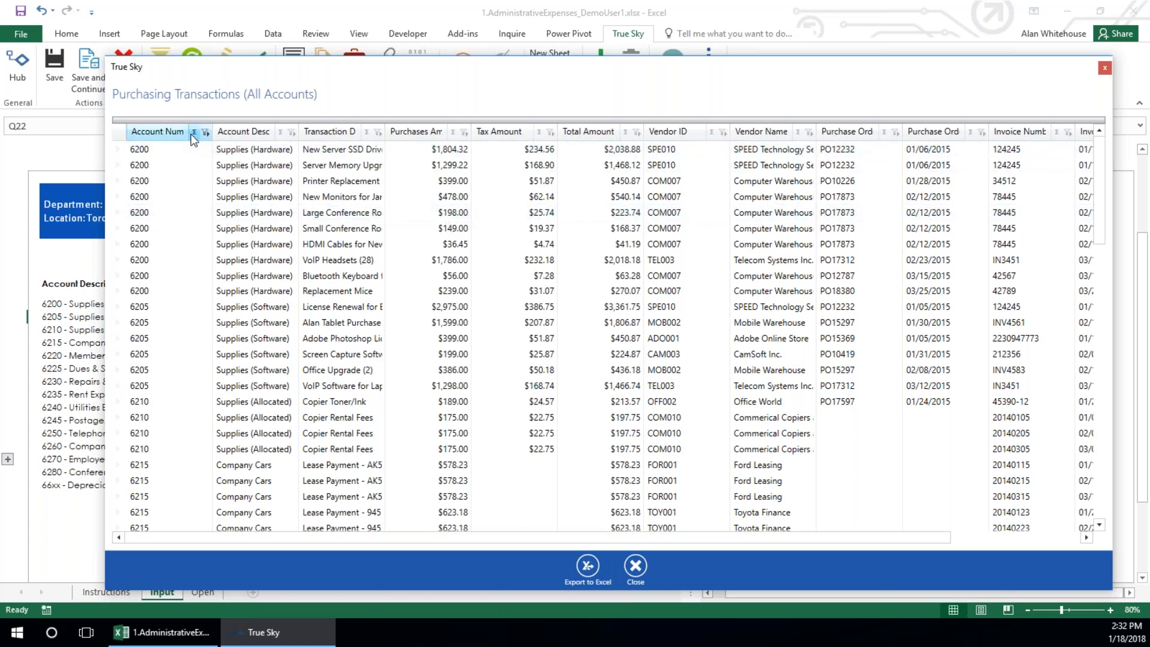
Sort the purchasing transactions by account description
click(276, 132)
click(276, 133)
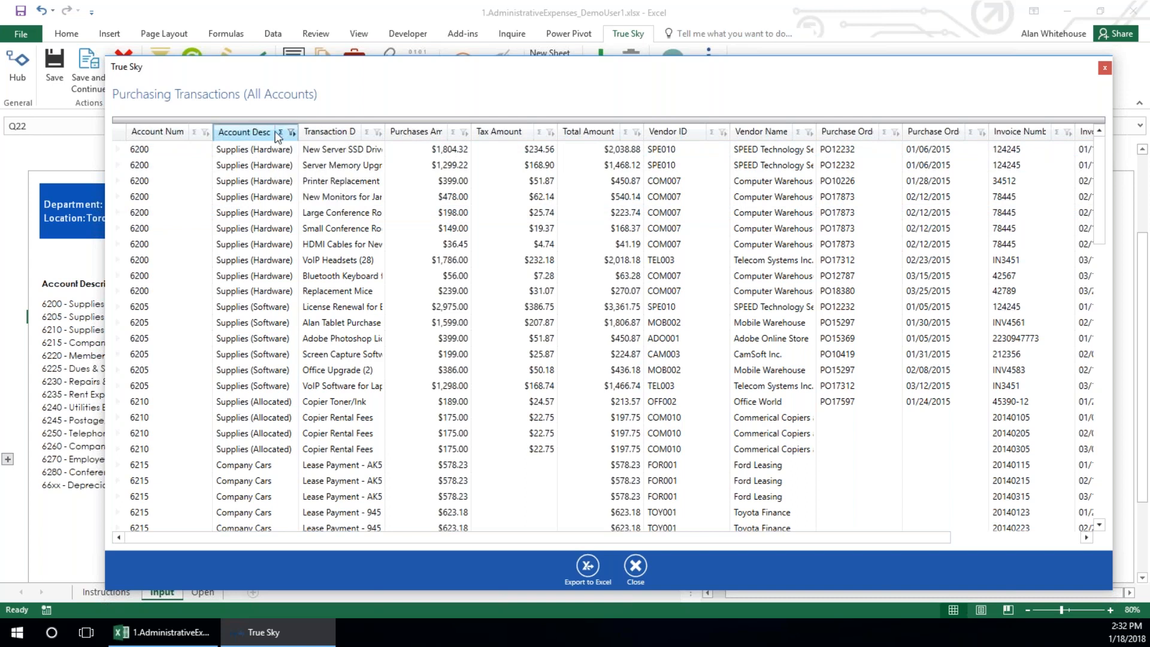
click(280, 134)
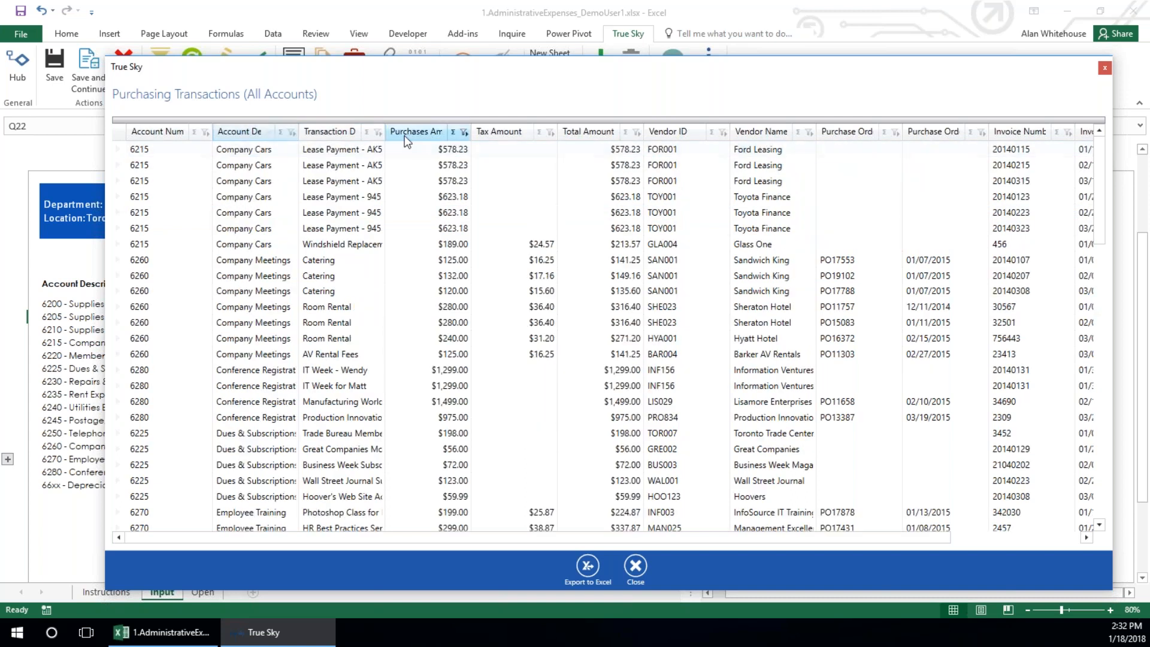
Sort the purchasing transactions by total amount in descending order and widen the Total Amount column
click(590, 135)
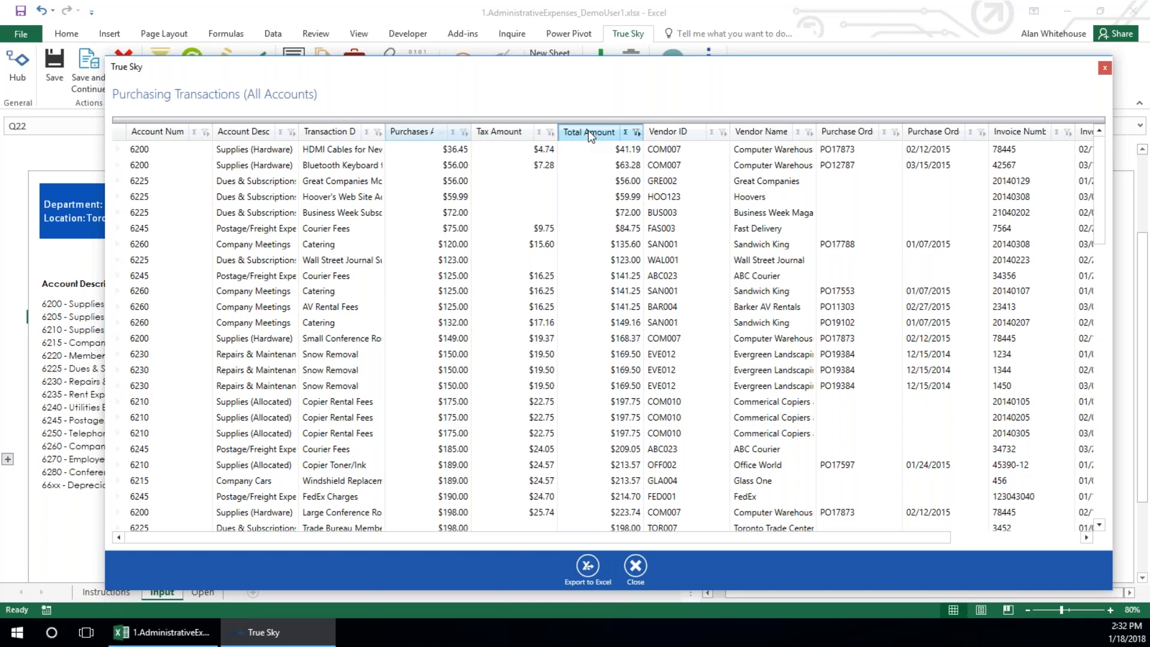
click(590, 134)
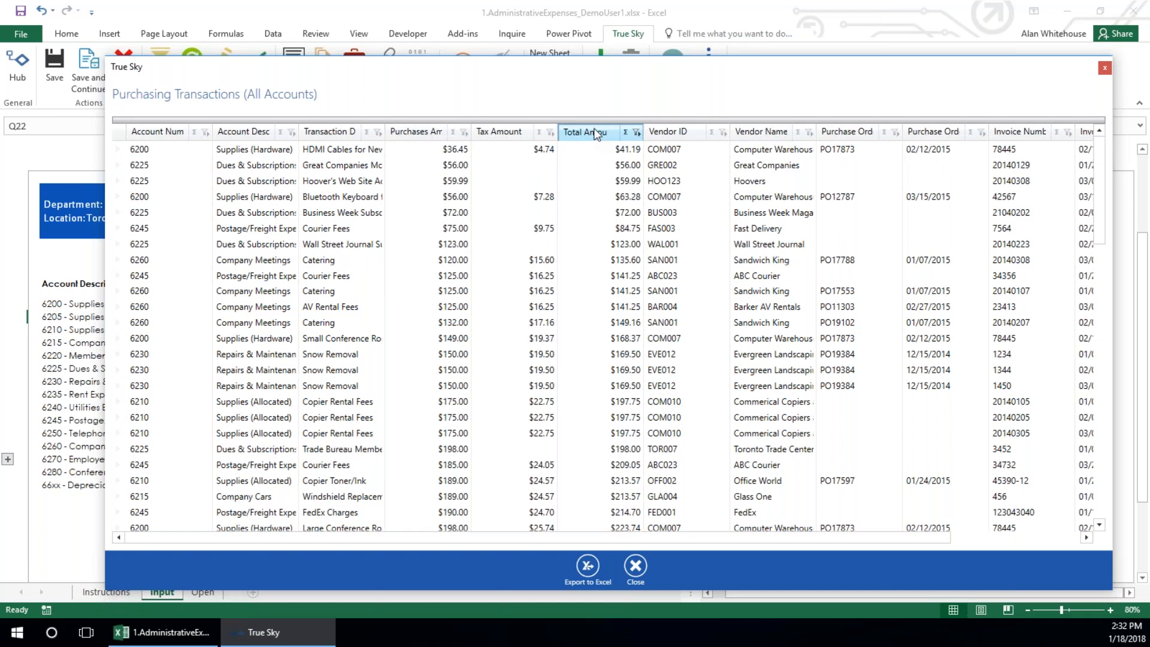
click(594, 133)
drag(643, 132, 680, 133)
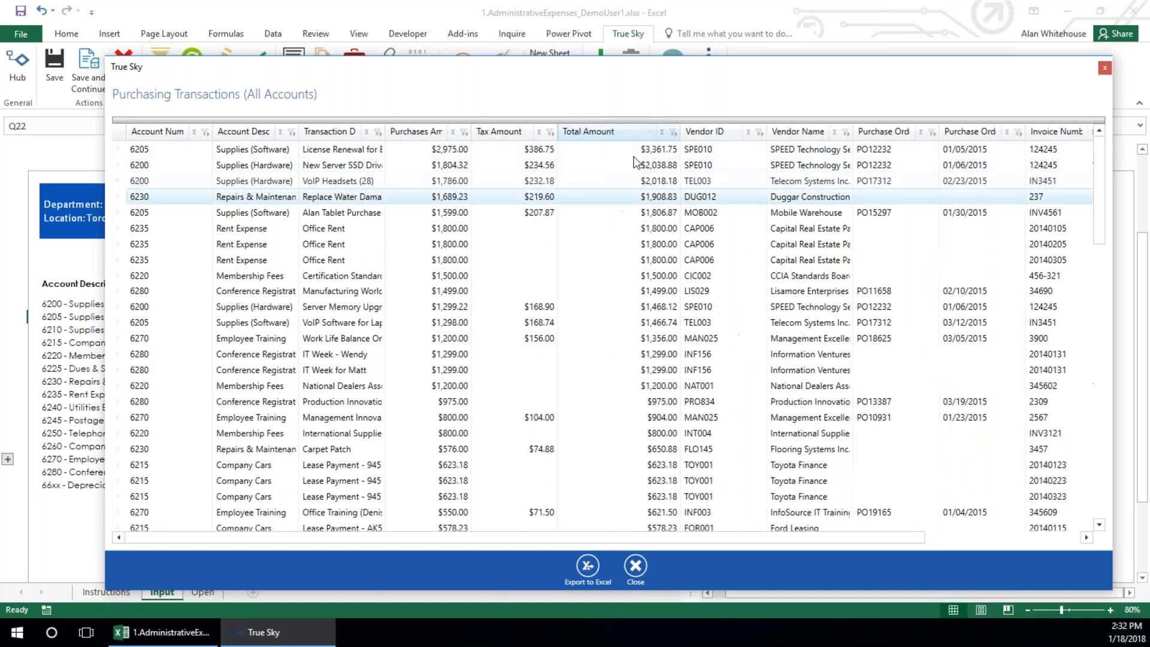
Filter the purchasing transactions to the top 10 by total amount
click(673, 139)
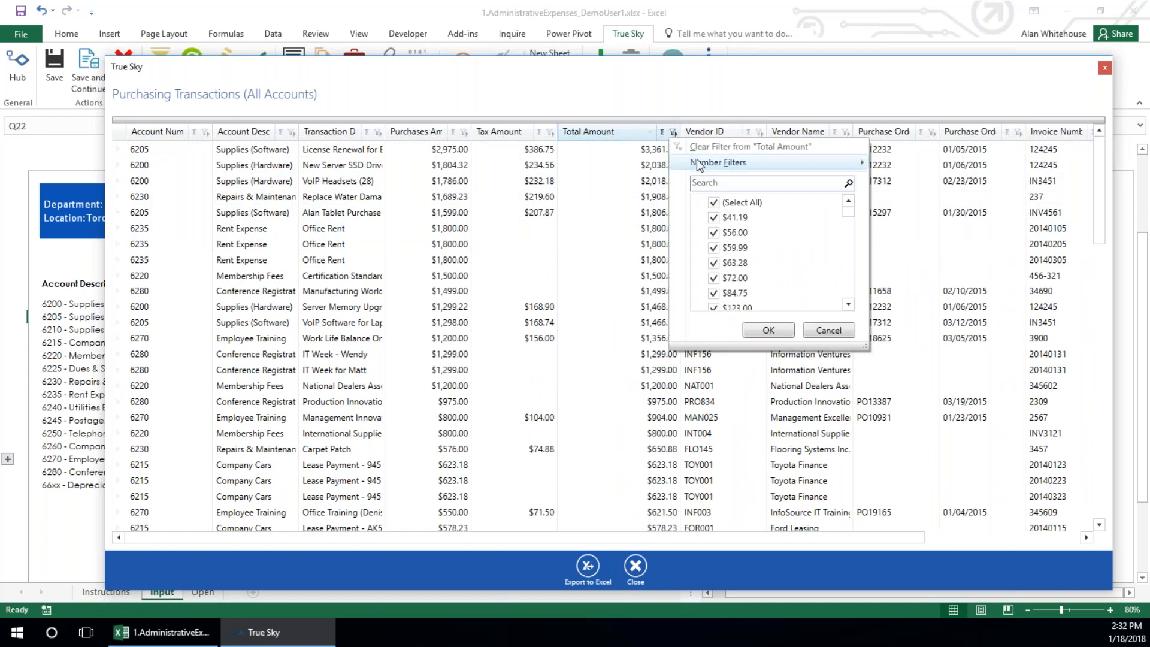
mouse_move(755, 163)
click(910, 283)
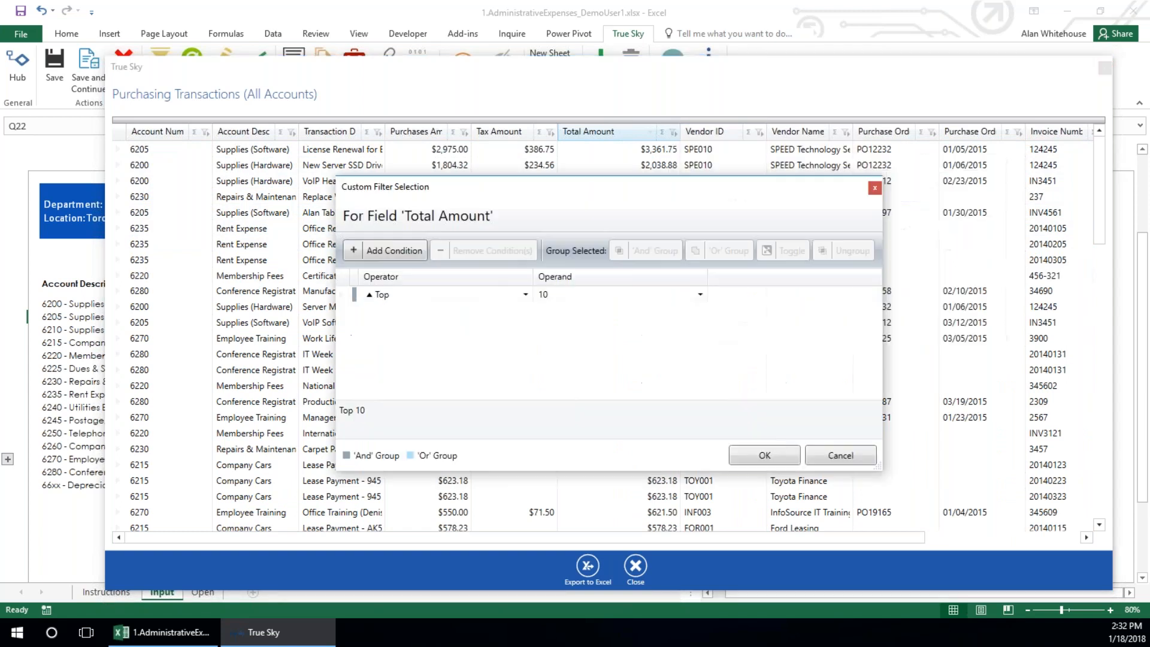
click(771, 454)
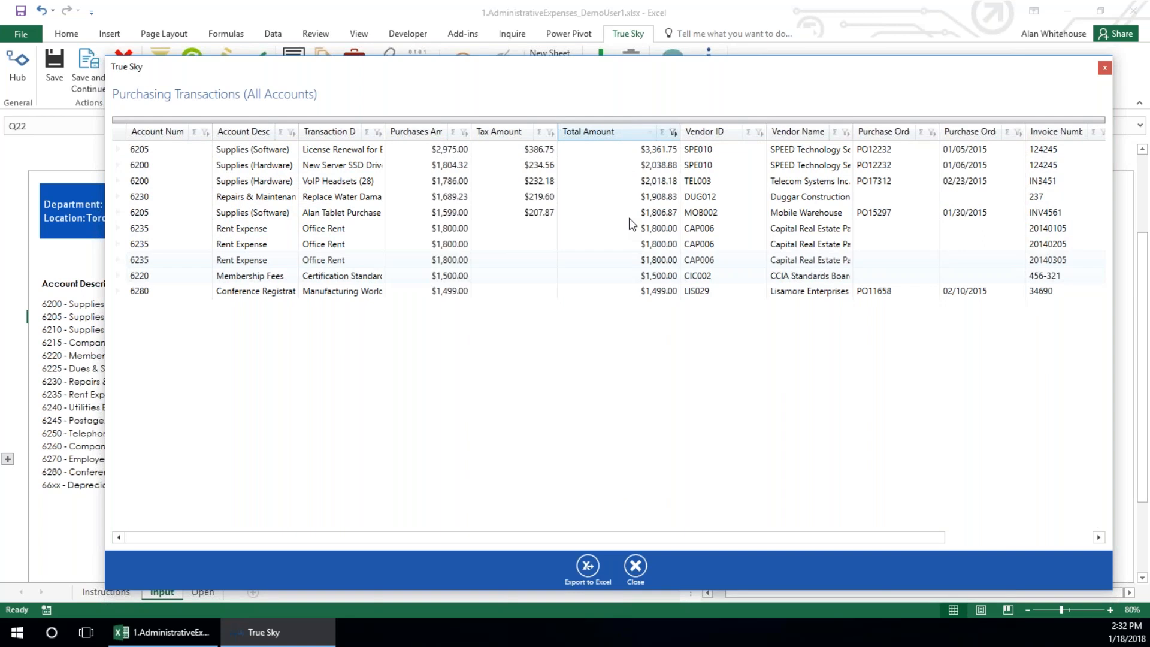
Add a Sum summary to the Total Amount column of the purchasing transactions
click(663, 131)
click(668, 215)
click(709, 237)
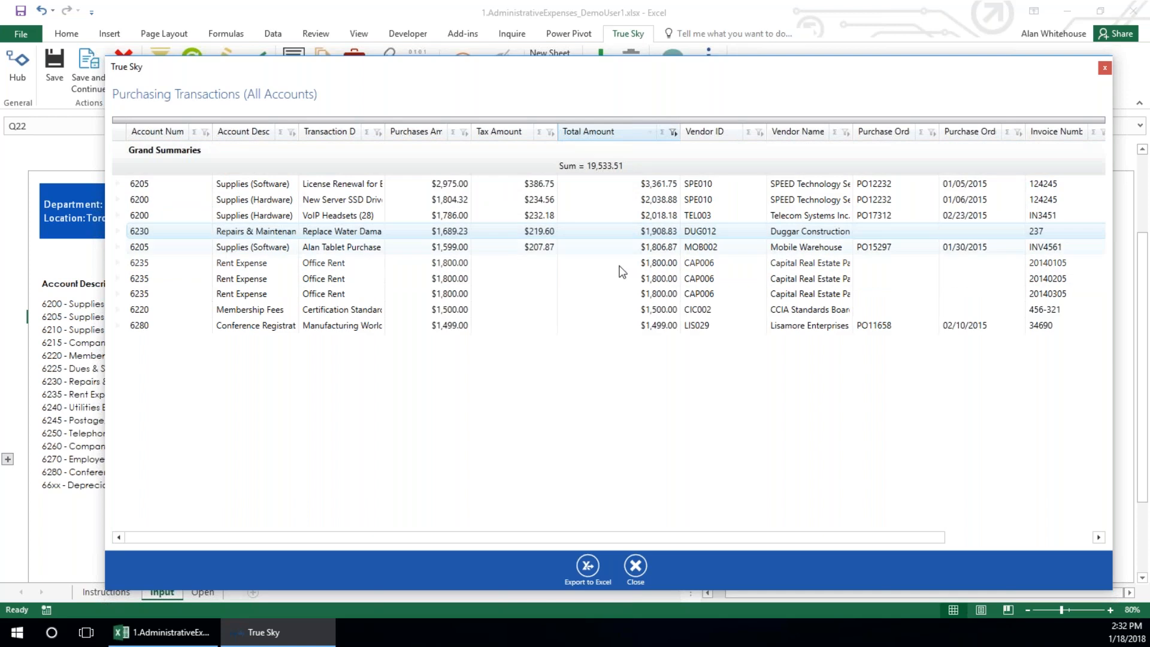
Remove the Sum summary from the Total Amount column and clear its filter
click(663, 132)
click(668, 215)
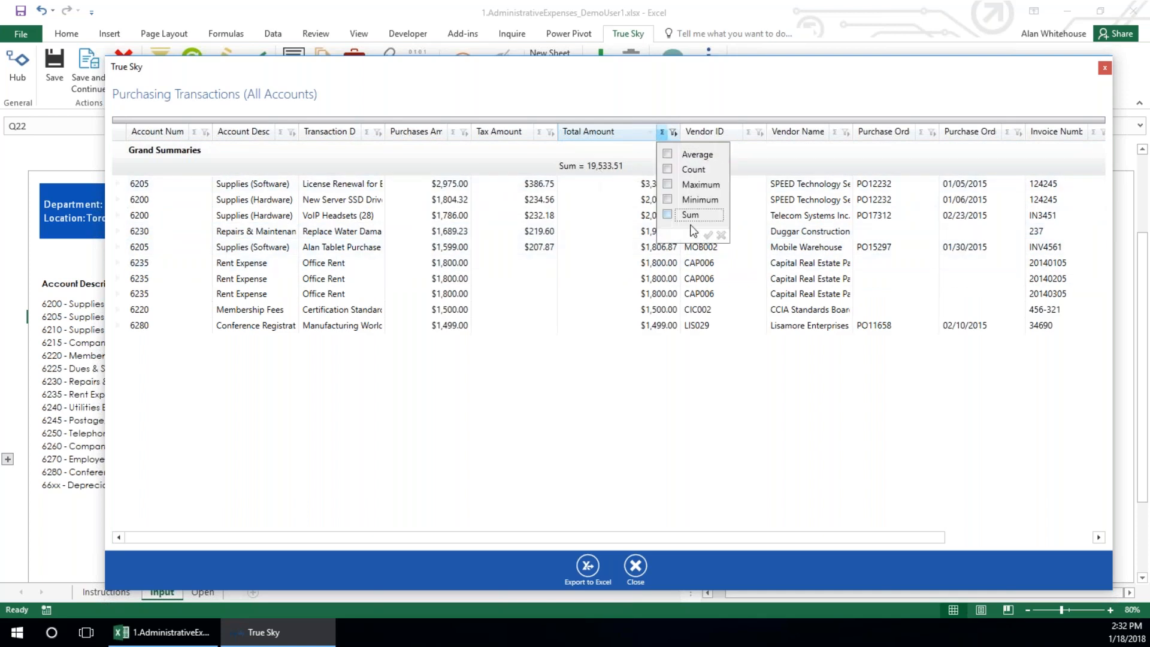
click(709, 235)
click(674, 133)
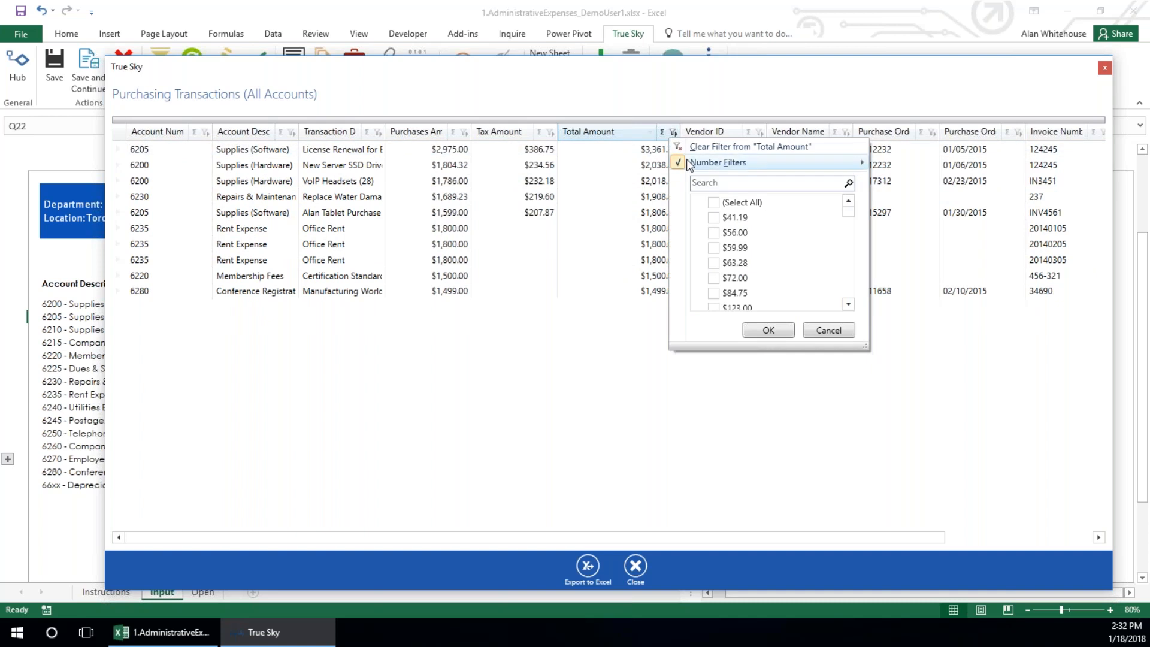
click(692, 147)
Group the purchasing transactions by account description and vendor name, and expand Mobile Warehouse under Supplies (Software)
mouse_move(253, 133)
mouse_down()
mouse_move(256, 113)
mouse_move(248, 139)
mouse_up()
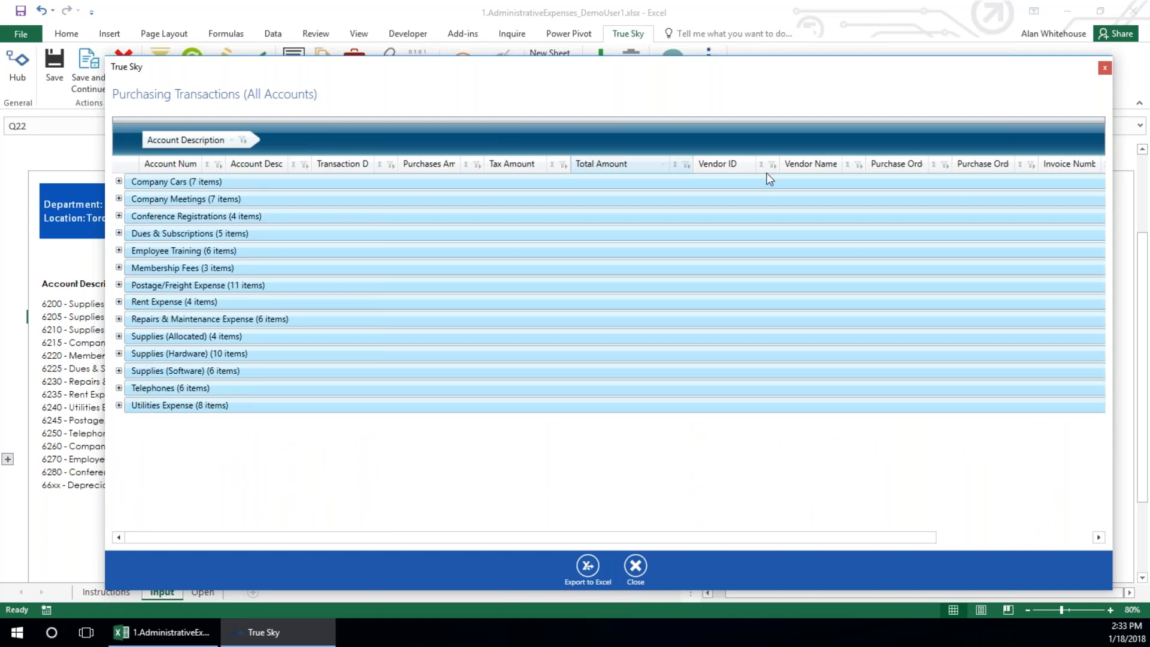
drag(808, 164, 591, 136)
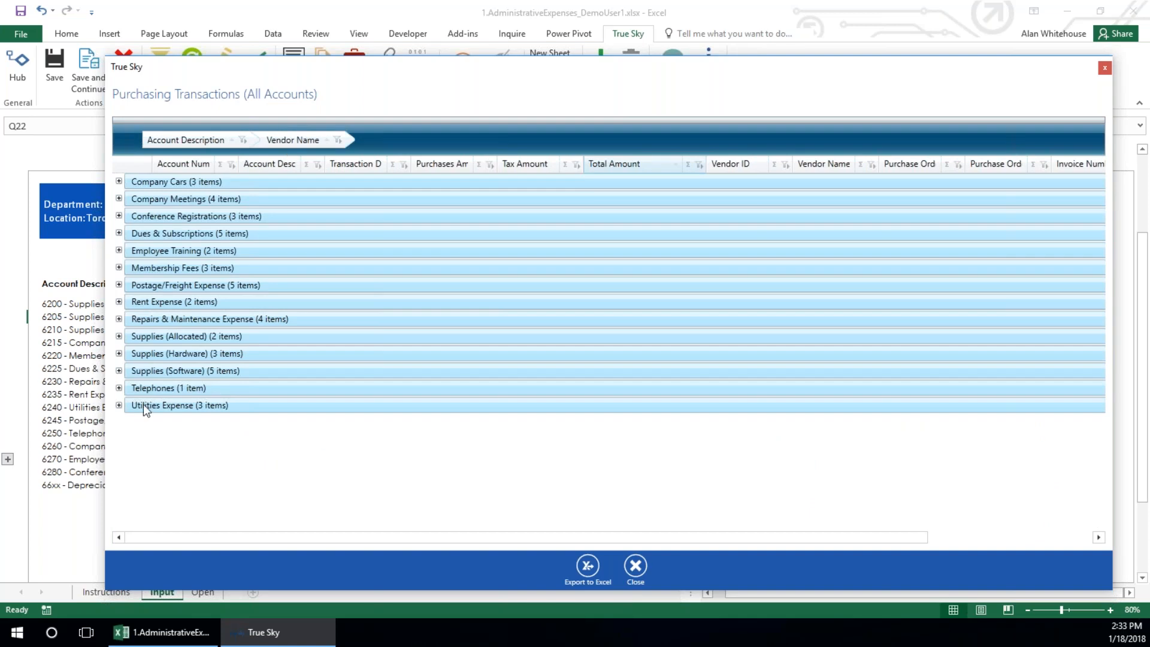
click(119, 372)
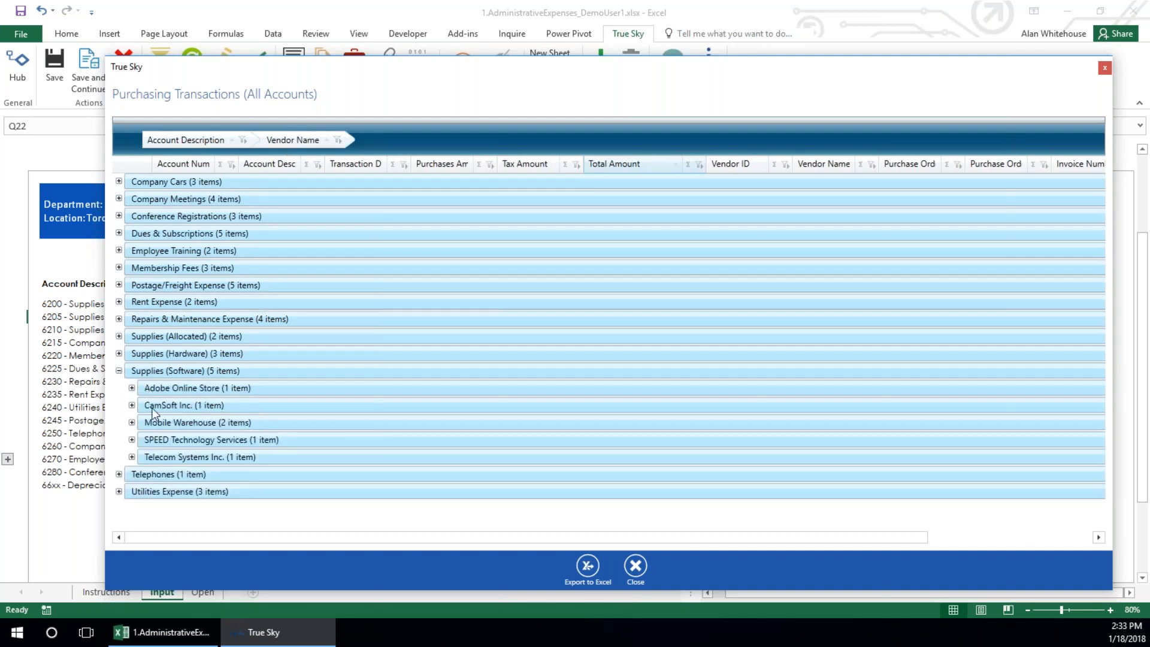
click(132, 422)
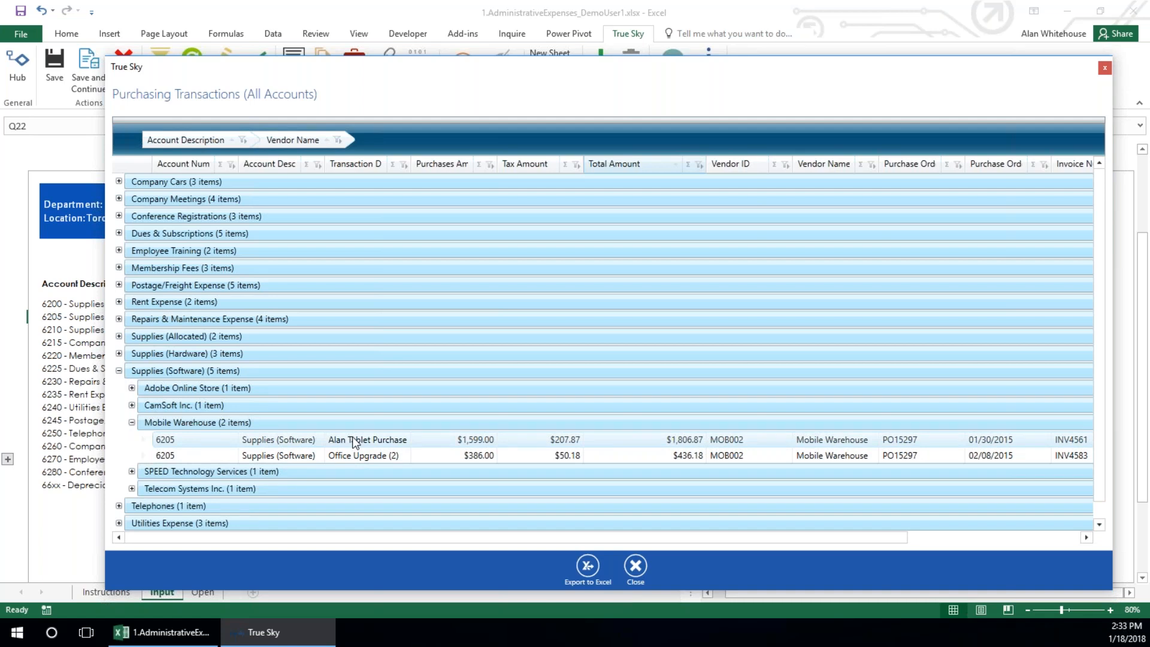
Close the purchasing transactions list and the Administrative Expenses assignment without saving changes
click(636, 570)
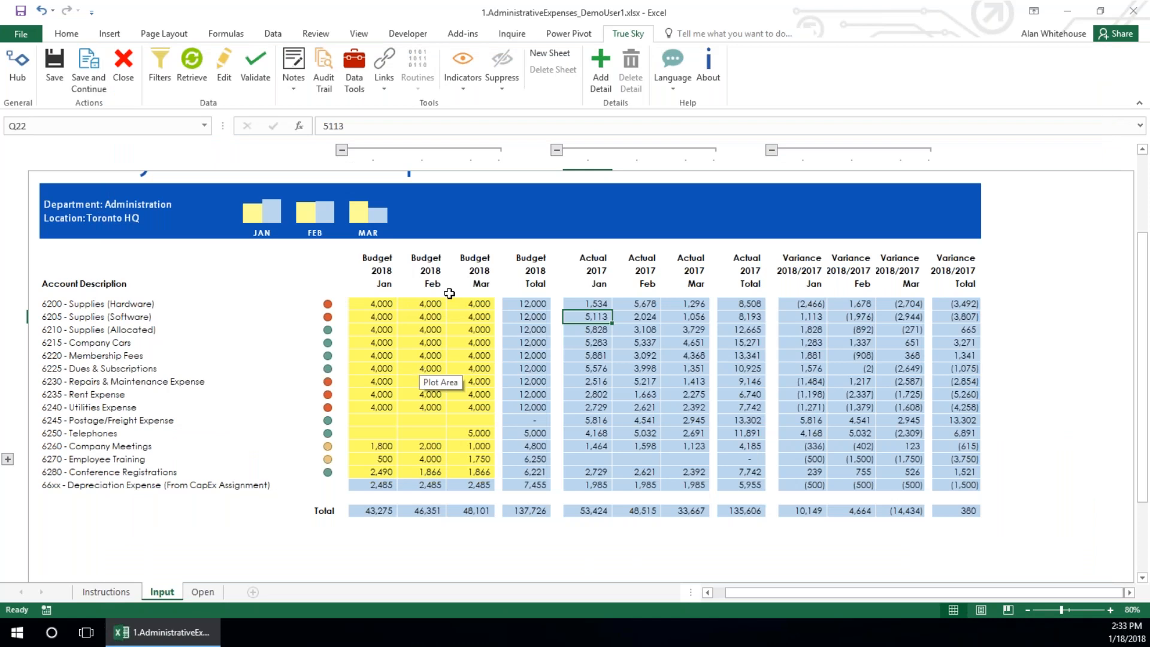
click(589, 342)
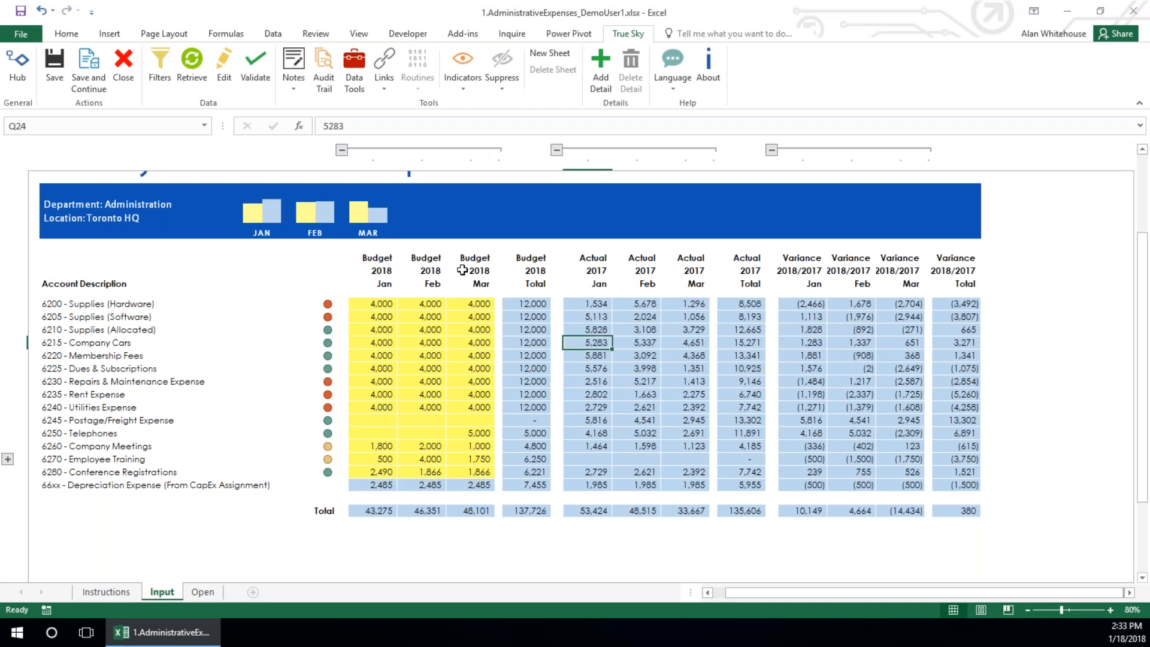
click(124, 78)
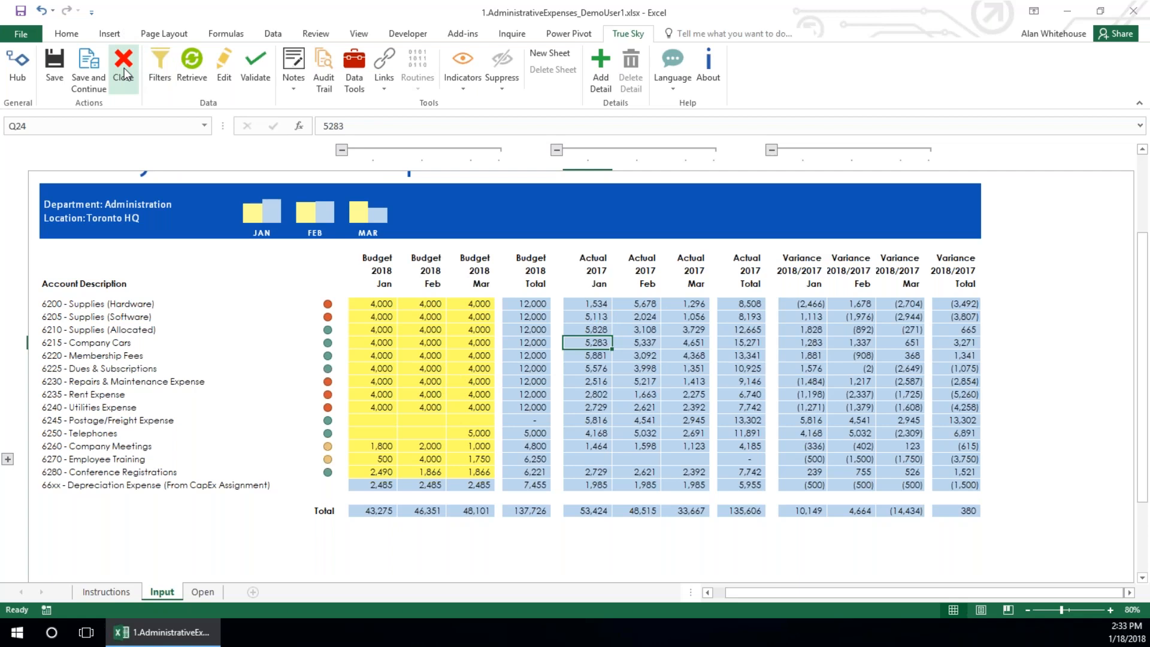
click(584, 370)
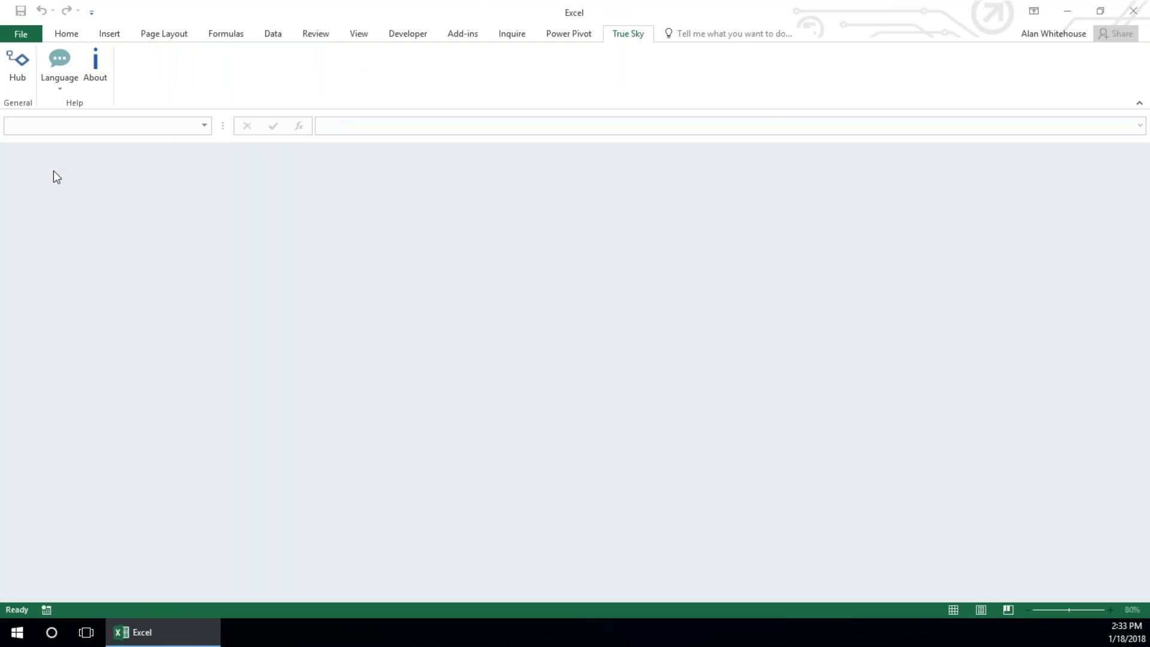
Open the Level 1 Corporate Income Statement report from the Hub's Financial Statements and retrieve its data
key(ctrl+n)
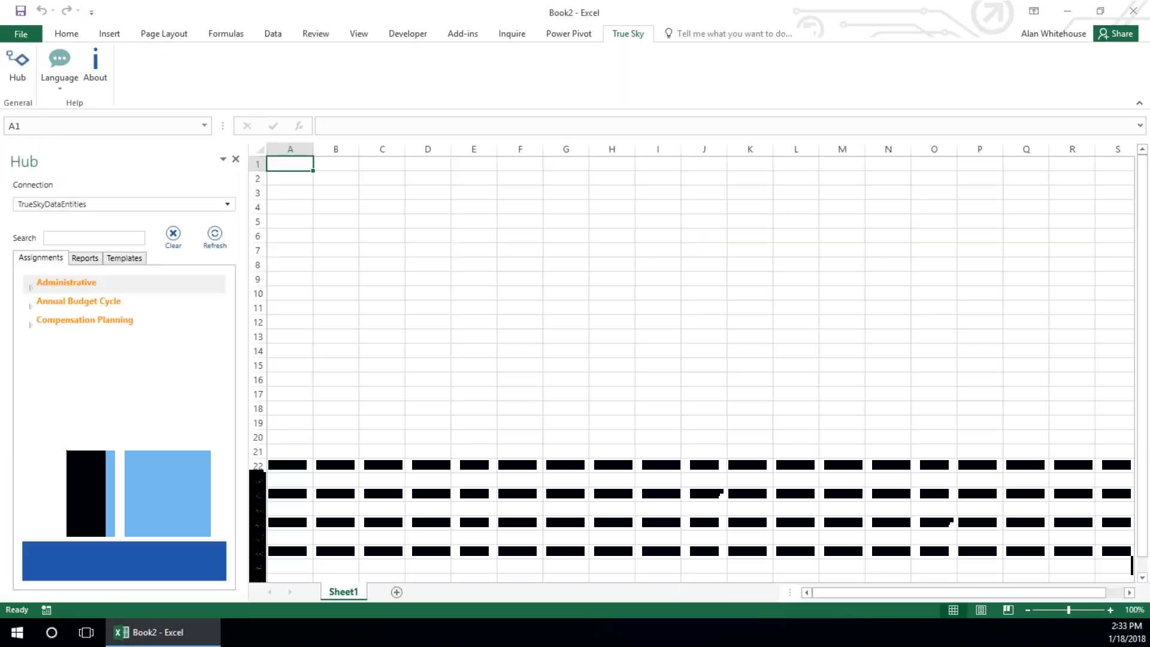
click(87, 259)
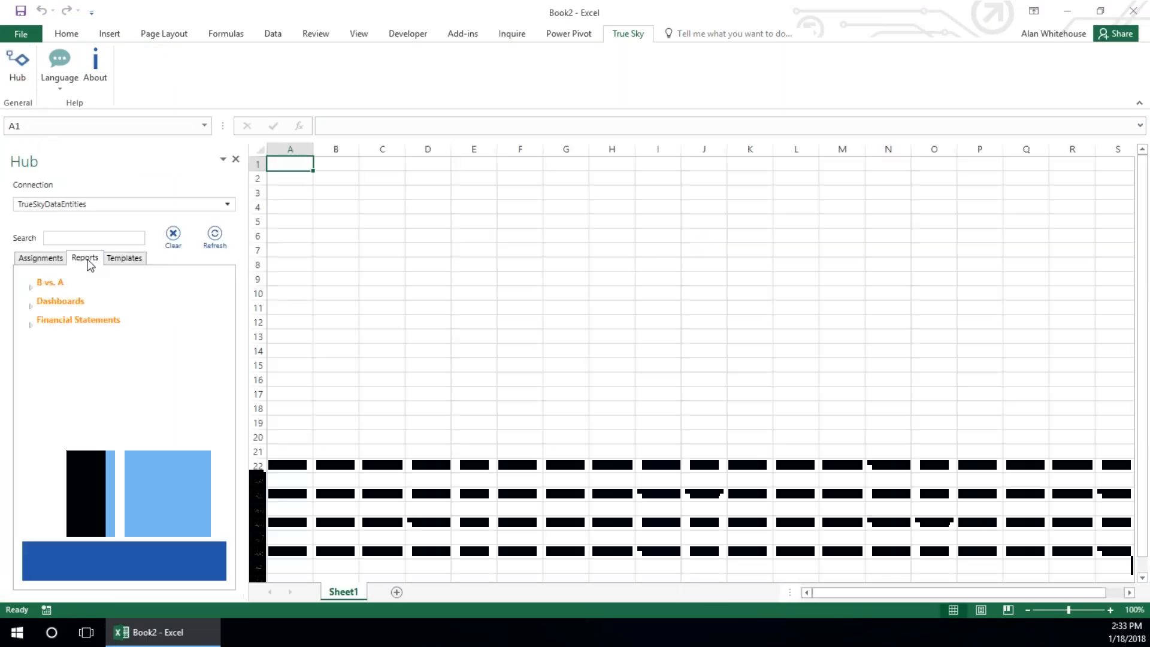
click(30, 307)
click(31, 360)
click(44, 379)
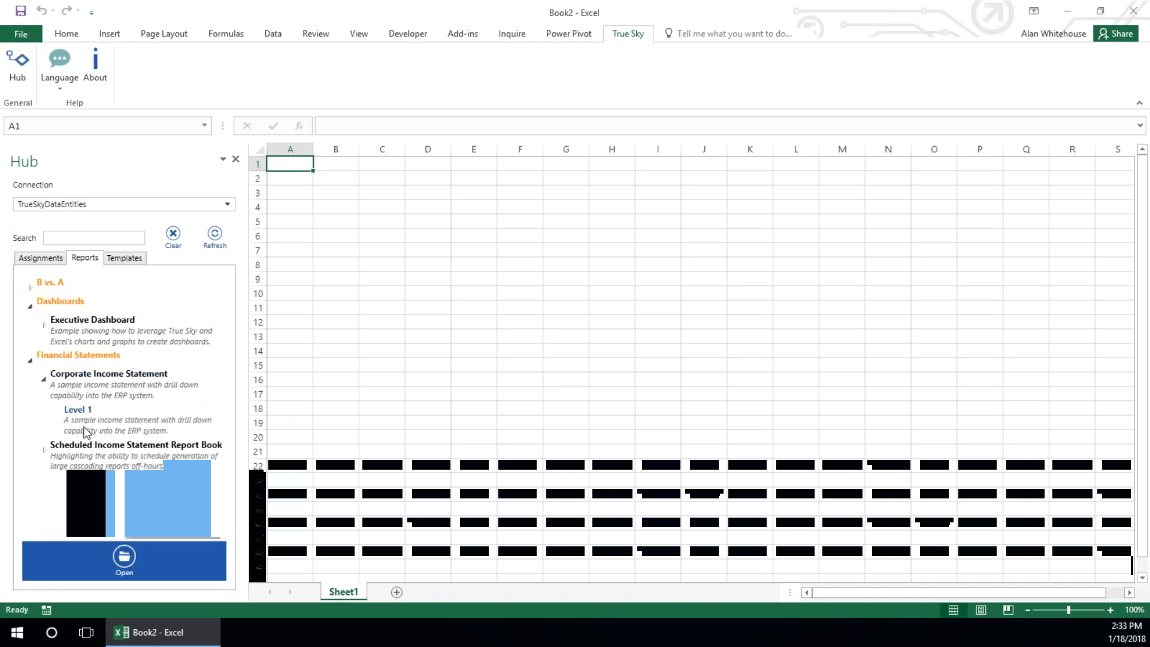
click(124, 560)
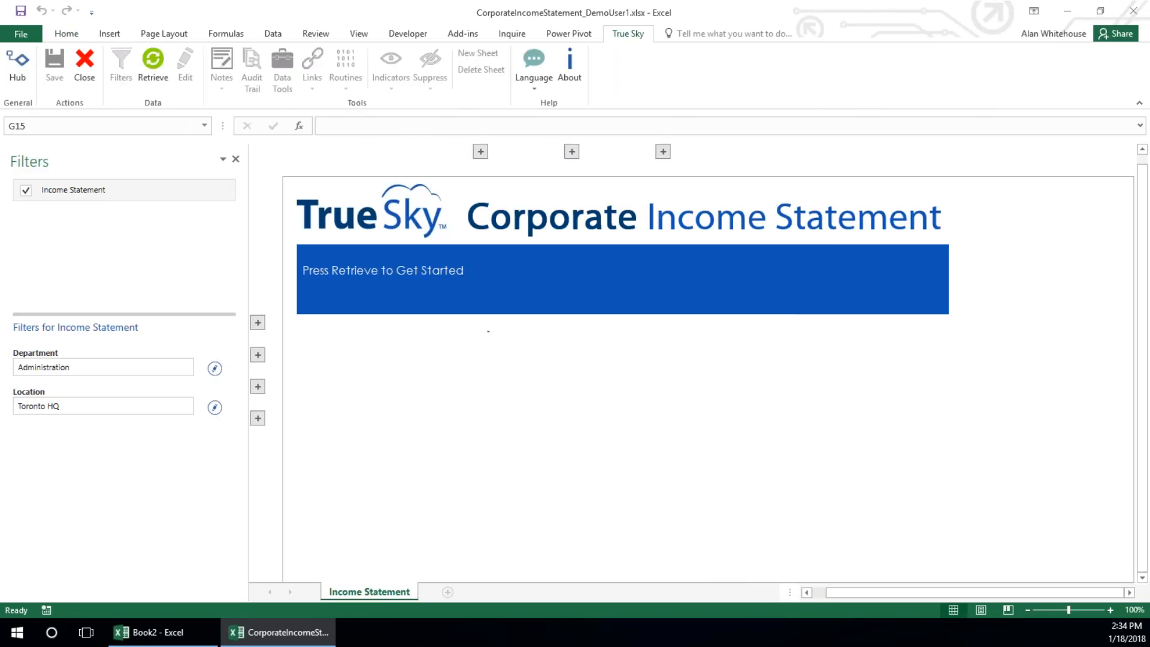
click(146, 61)
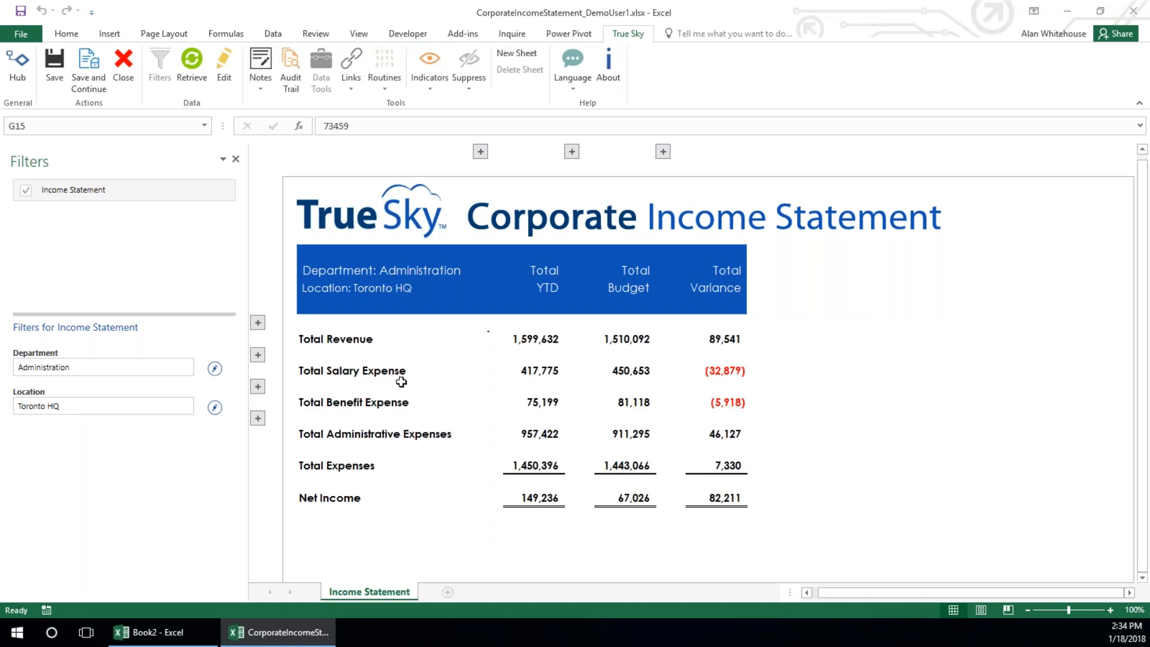
Review the total revenue, salary, benefit and administrative expense rows, and hide the report filters
click(306, 339)
click(327, 372)
click(329, 403)
click(317, 435)
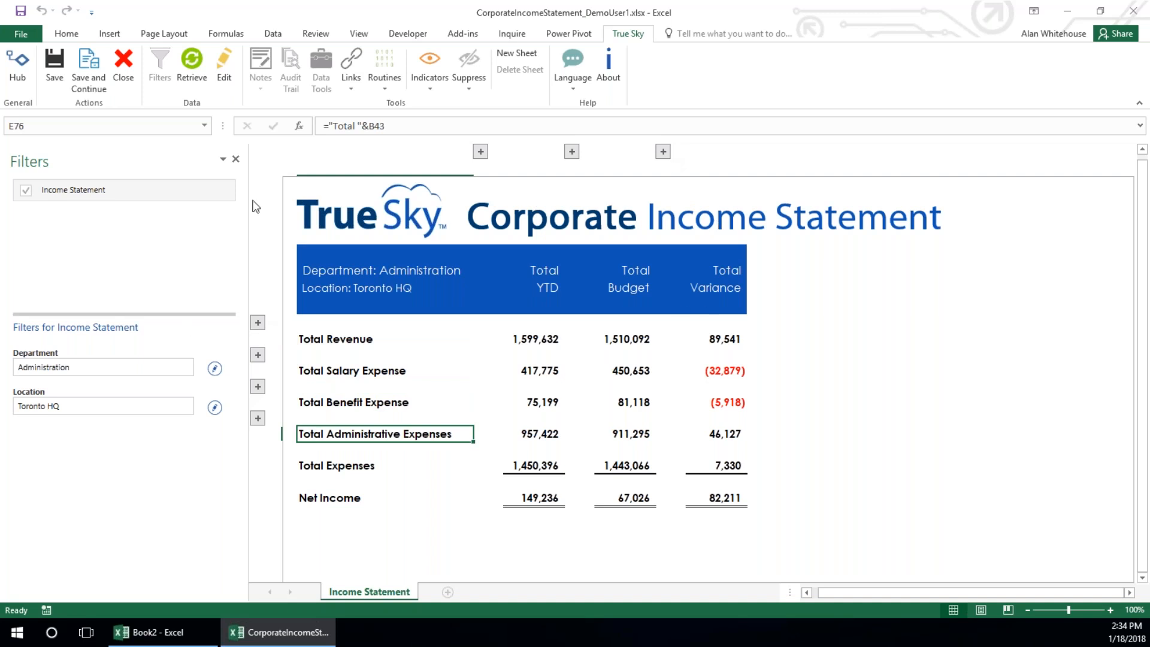
click(236, 158)
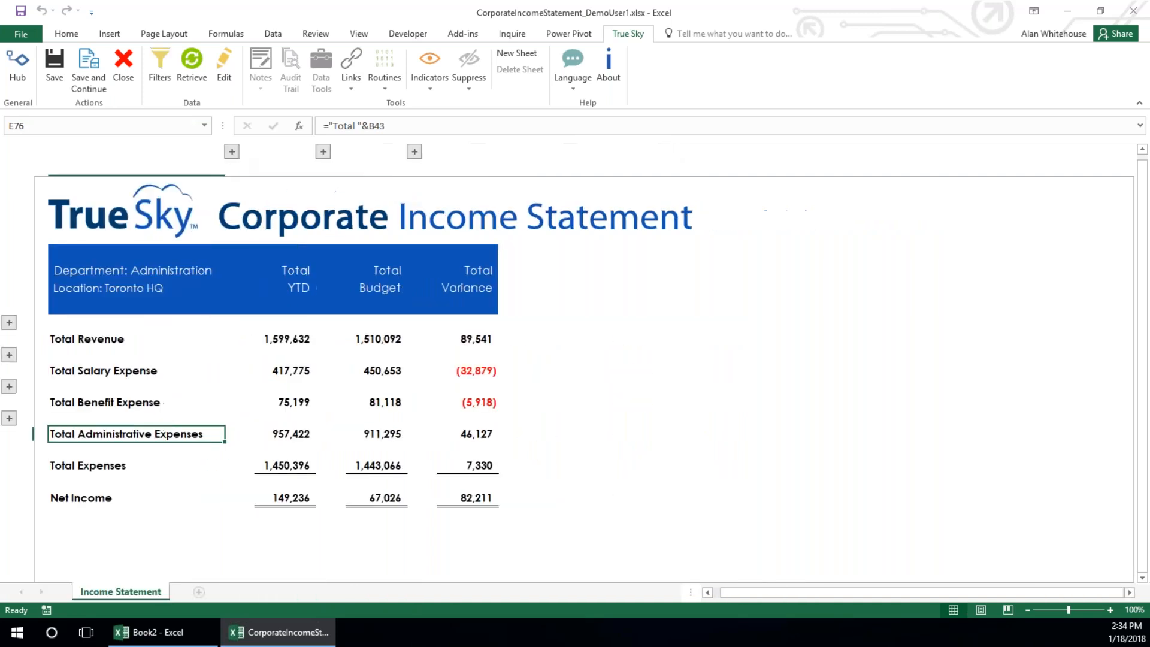
Expand the revenue and administrative expense row groups and examine their account lines, including Supplies (Software)
click(9, 323)
drag(84, 337, 90, 371)
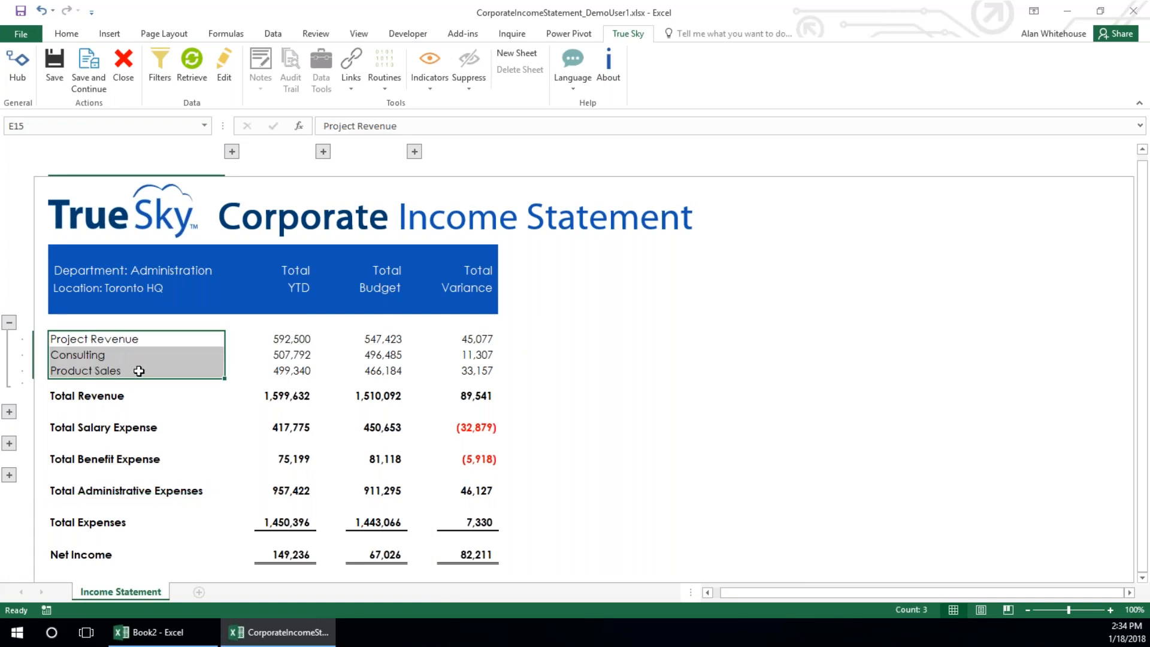
click(9, 475)
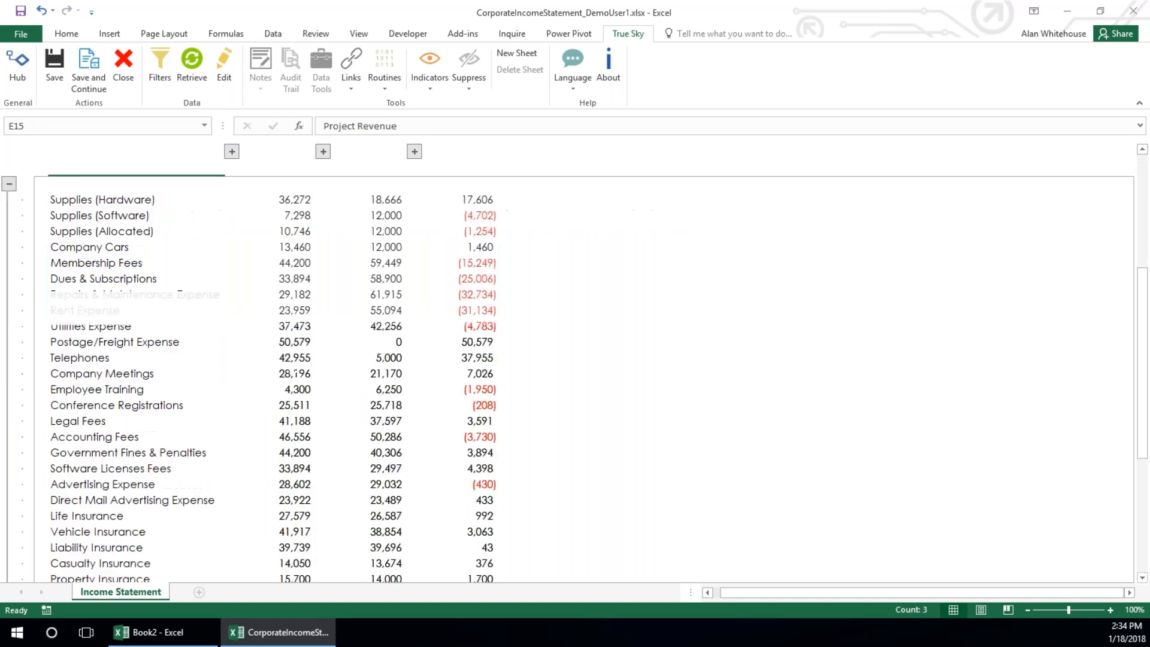
scroll(100, 474, up, 1)
click(121, 245)
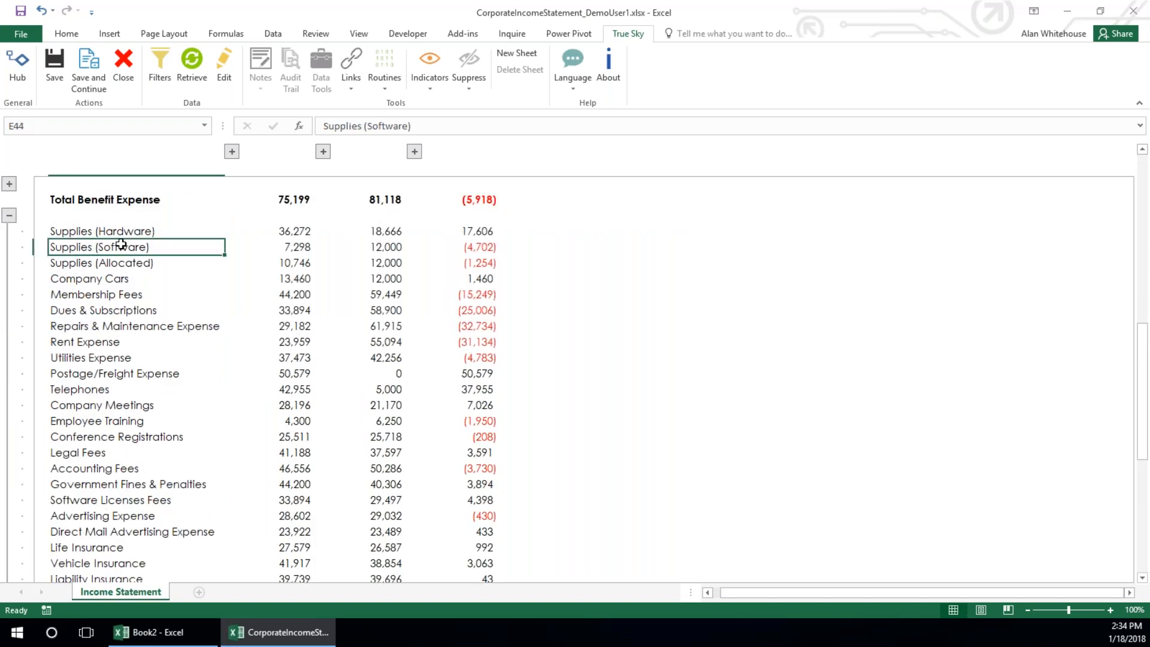
scroll(172, 375, up, 6)
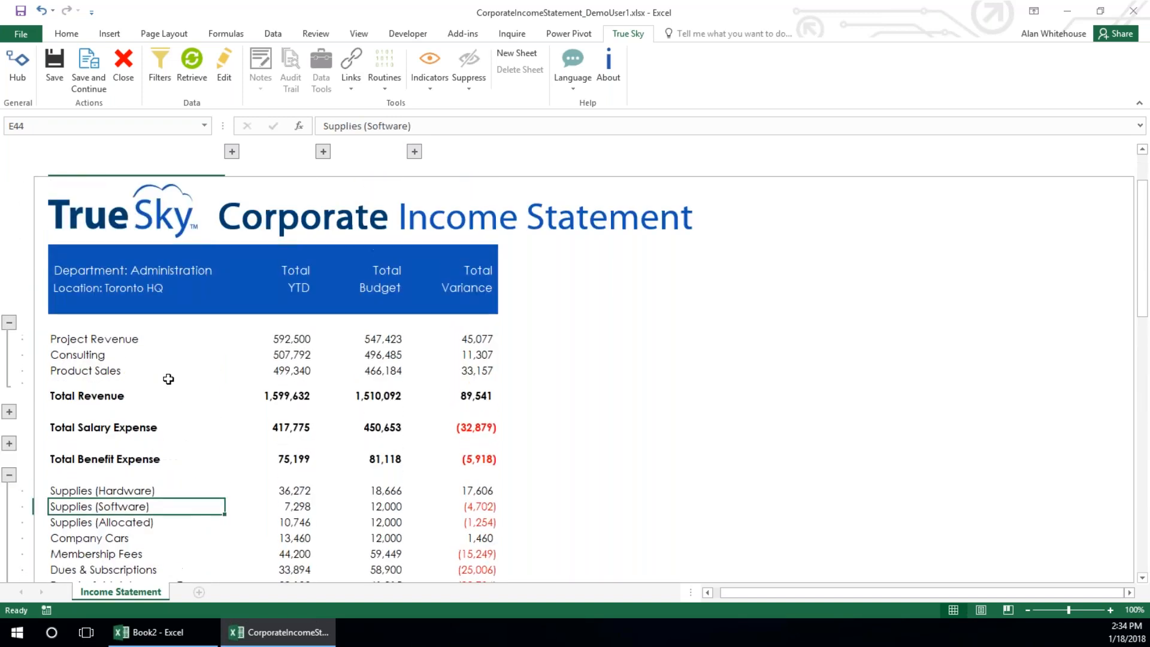
Expand the monthly columns behind Total YTD, examine the Actual and Forecast headings, and collapse them again
click(232, 151)
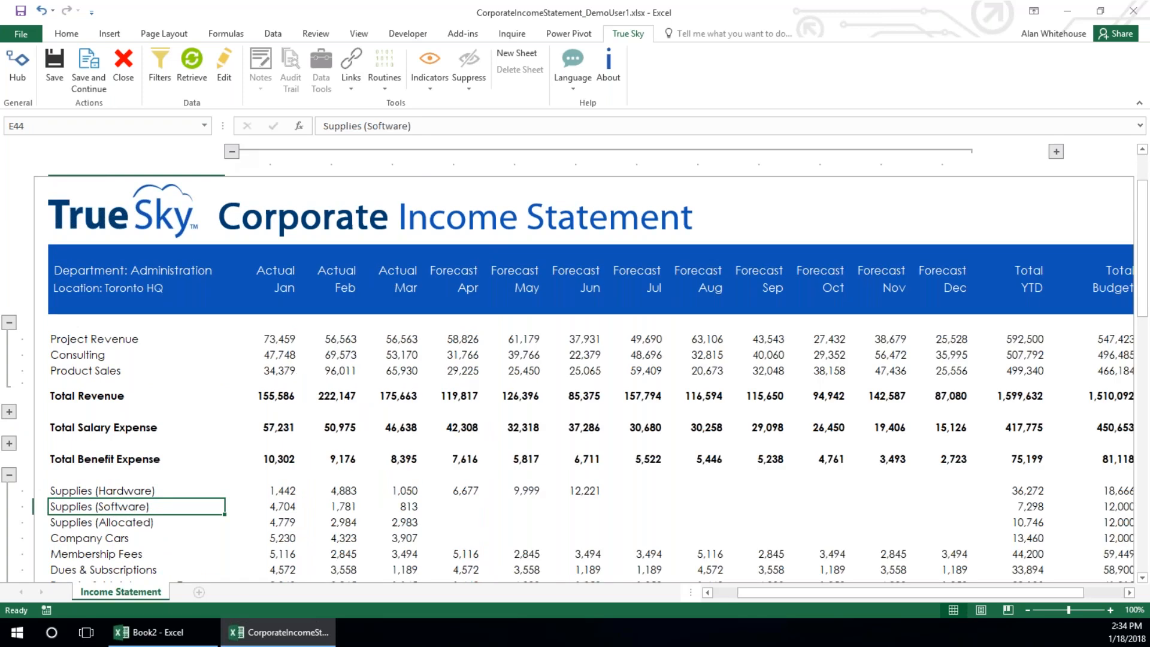
drag(278, 269, 930, 271)
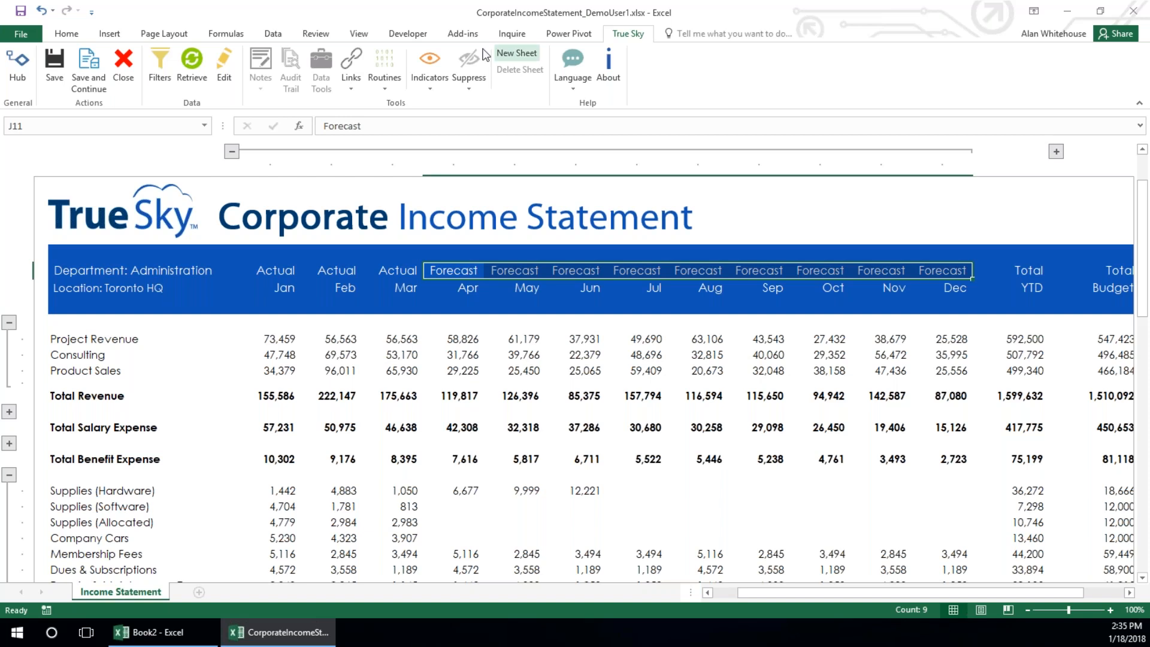
click(231, 152)
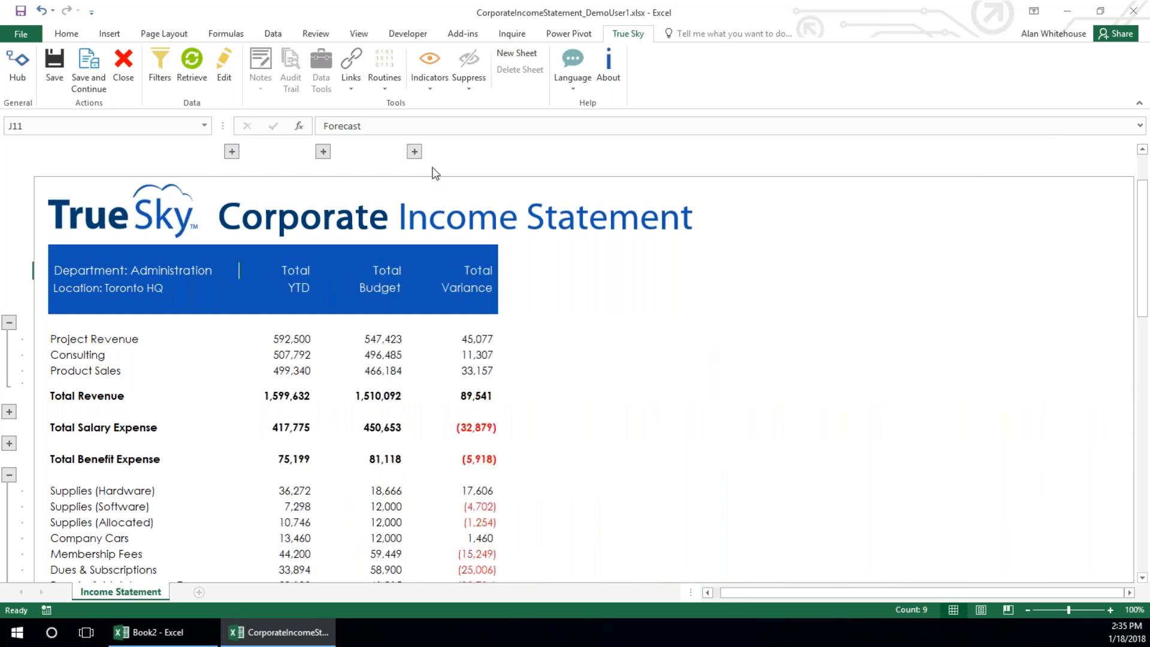
Examine the monthly budget columns, collapse them, and expand the monthly variance columns
click(322, 152)
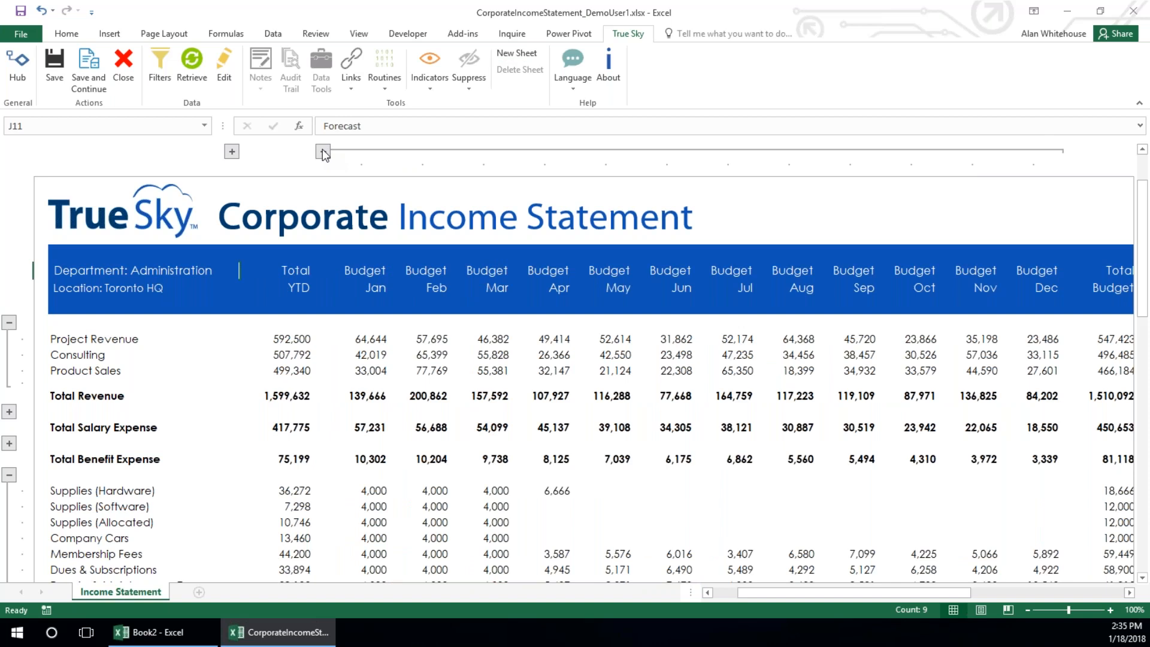
click(322, 151)
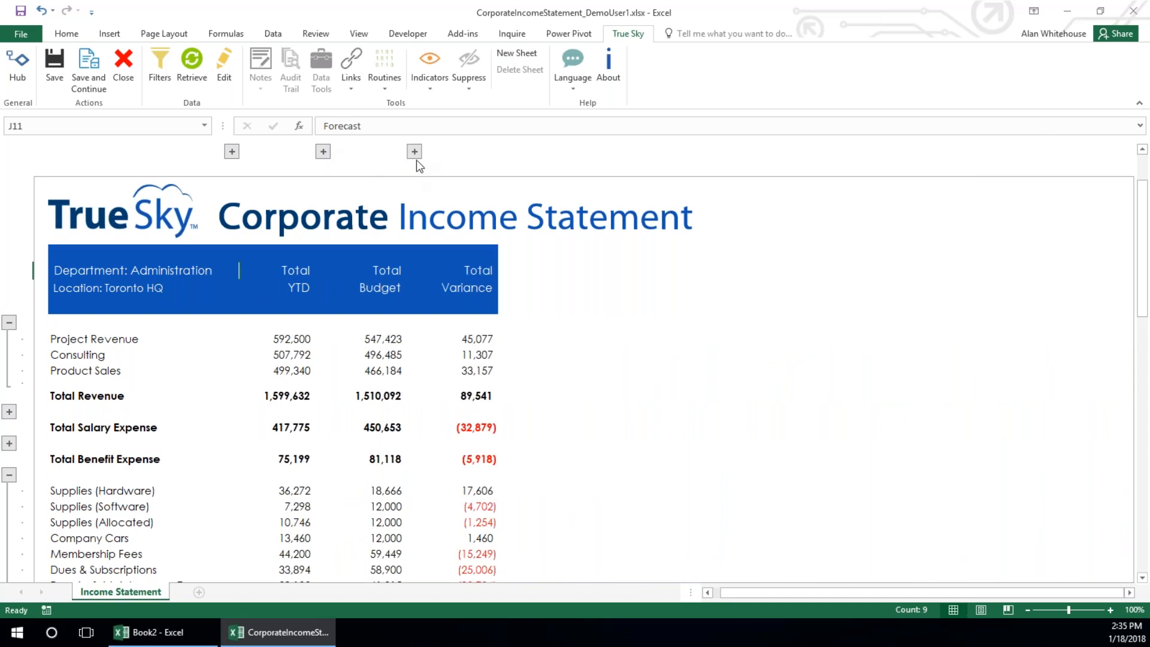
click(415, 153)
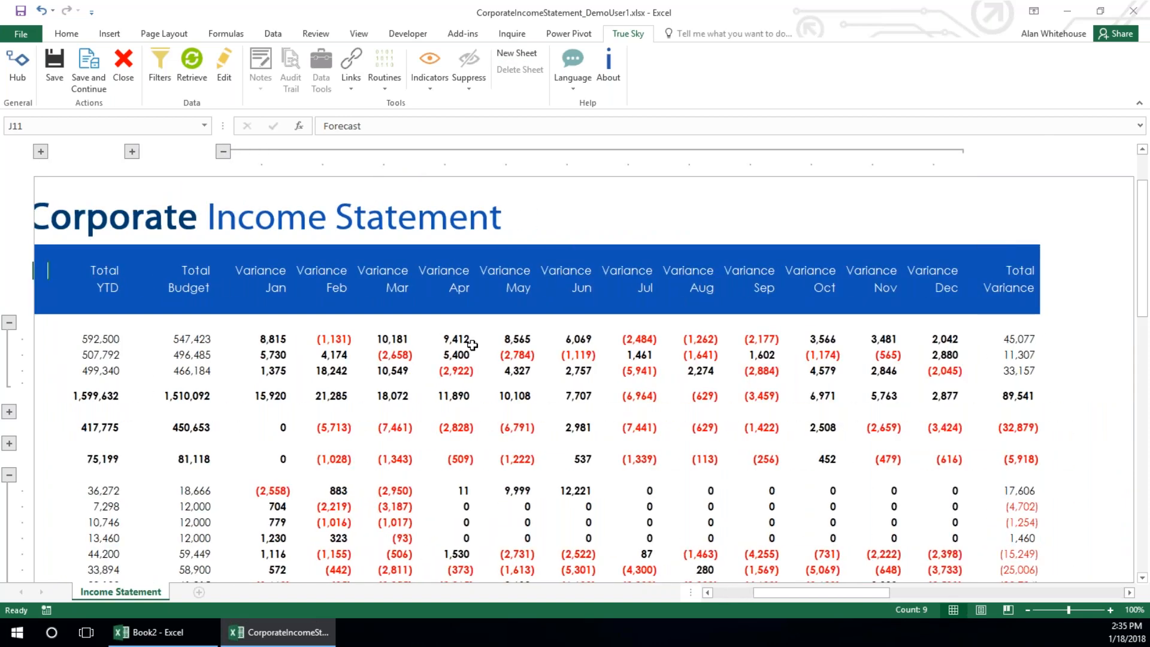
Check the links available for the report, and close the Corporate Income Statement without saving changes
click(360, 82)
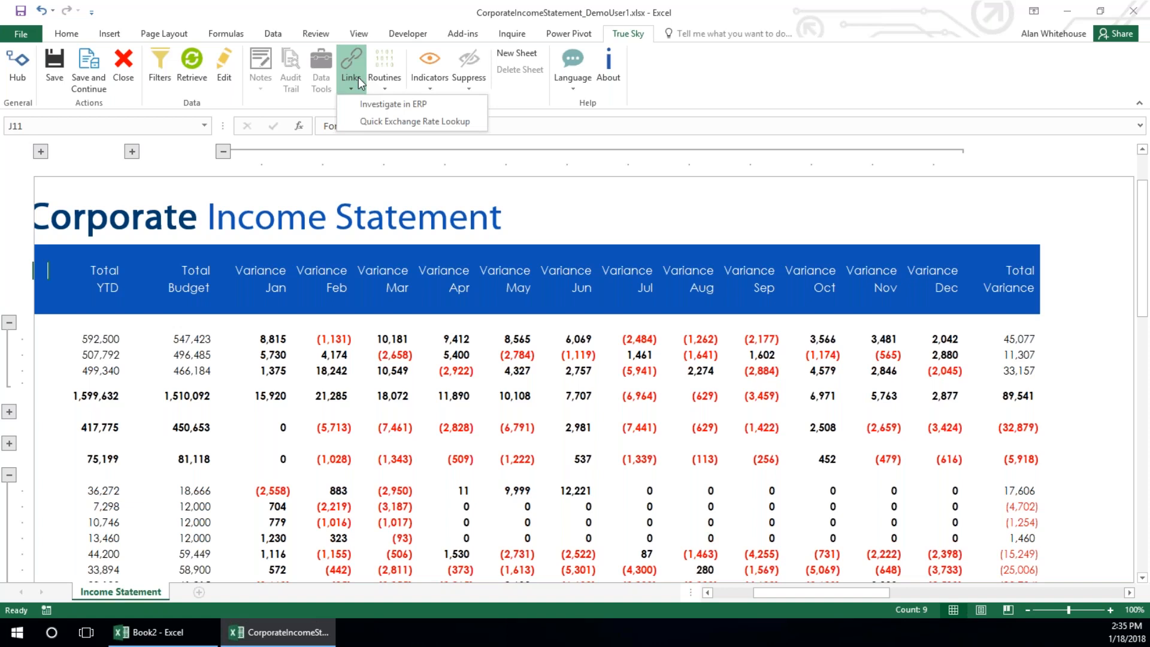
click(809, 94)
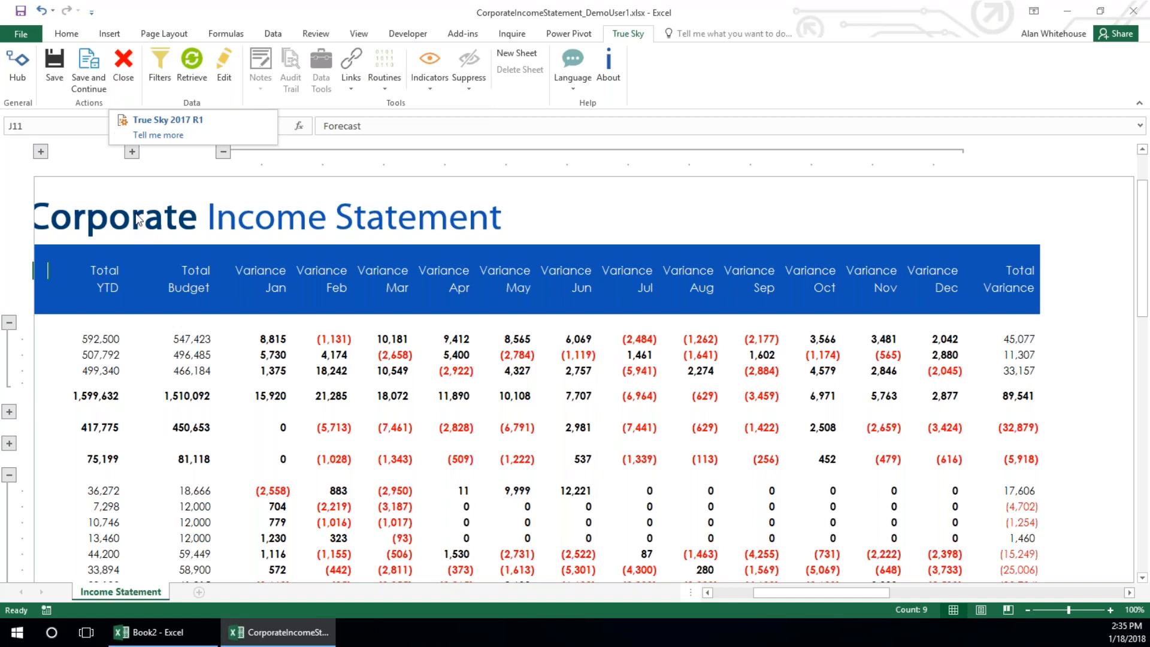
click(124, 67)
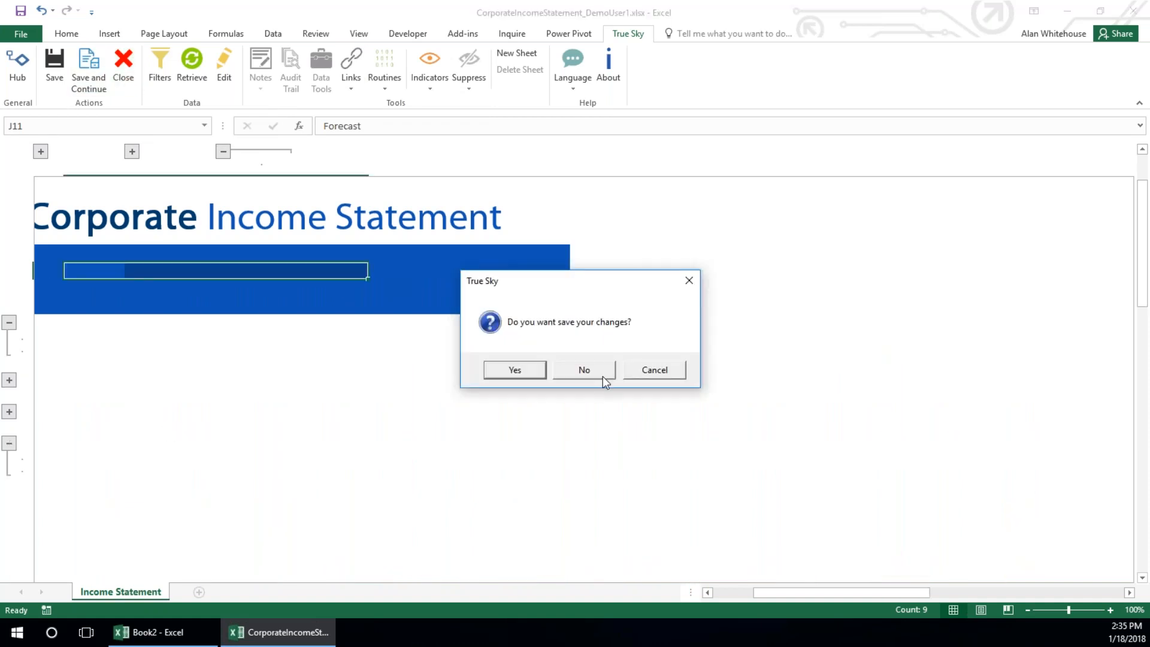
click(585, 370)
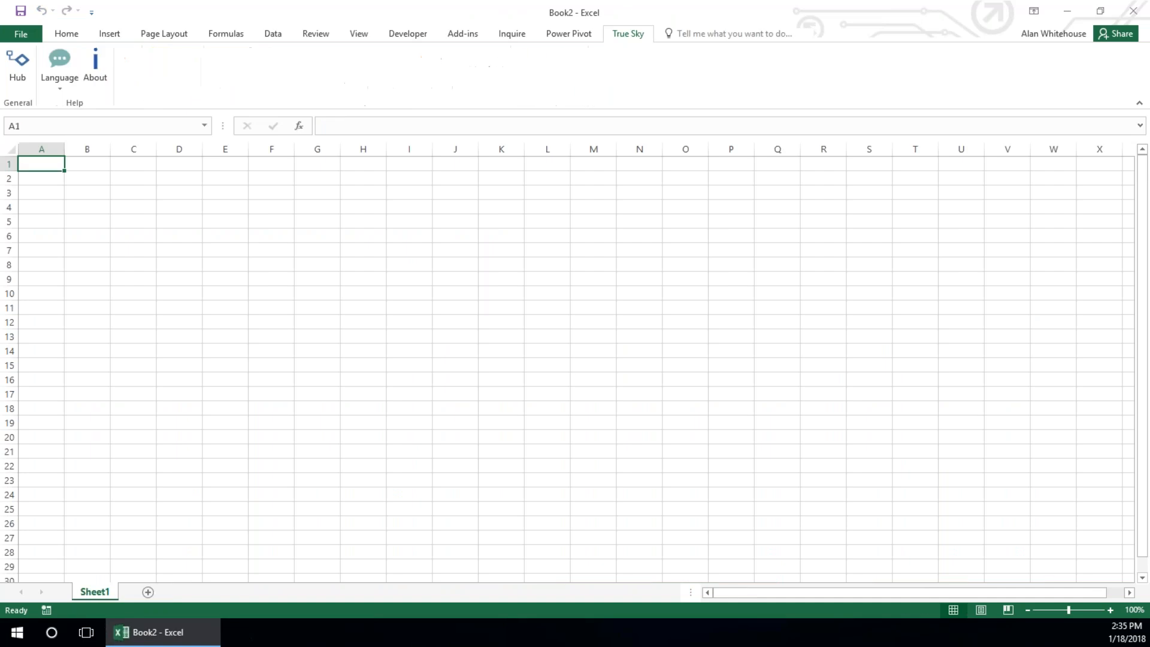